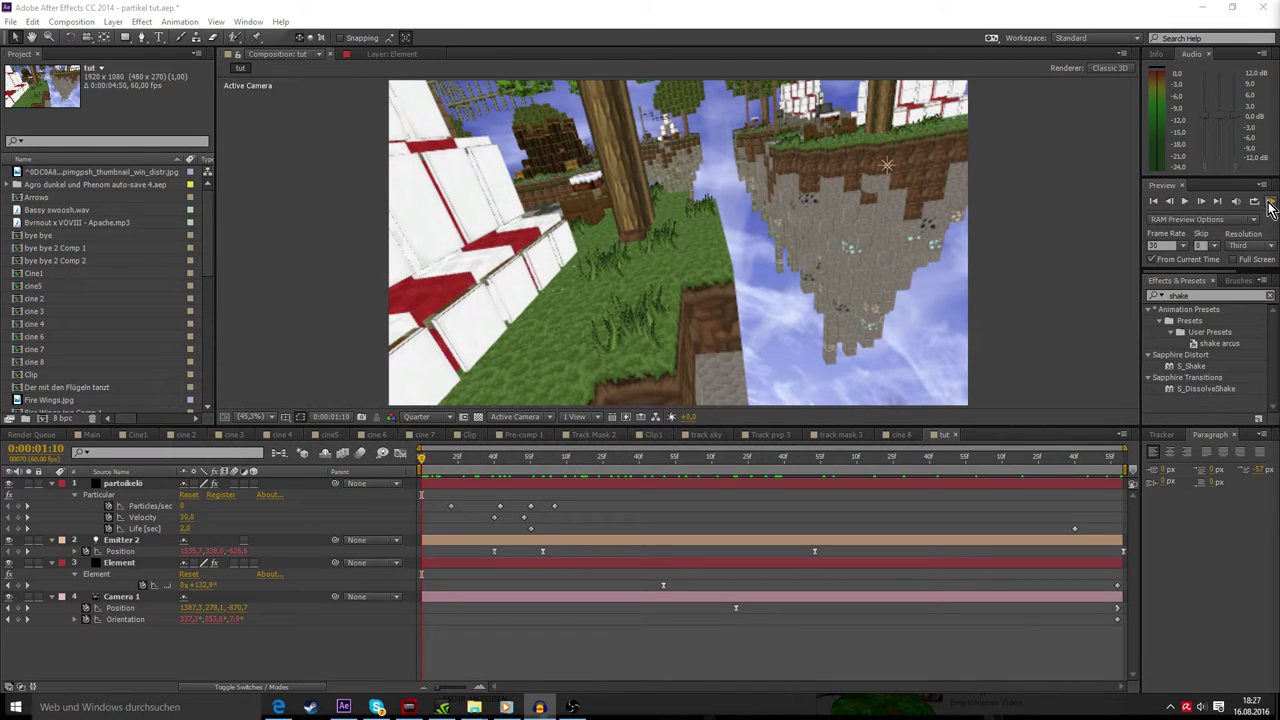
- Delete the old partikel layer from the tut composition
click(1271, 206)
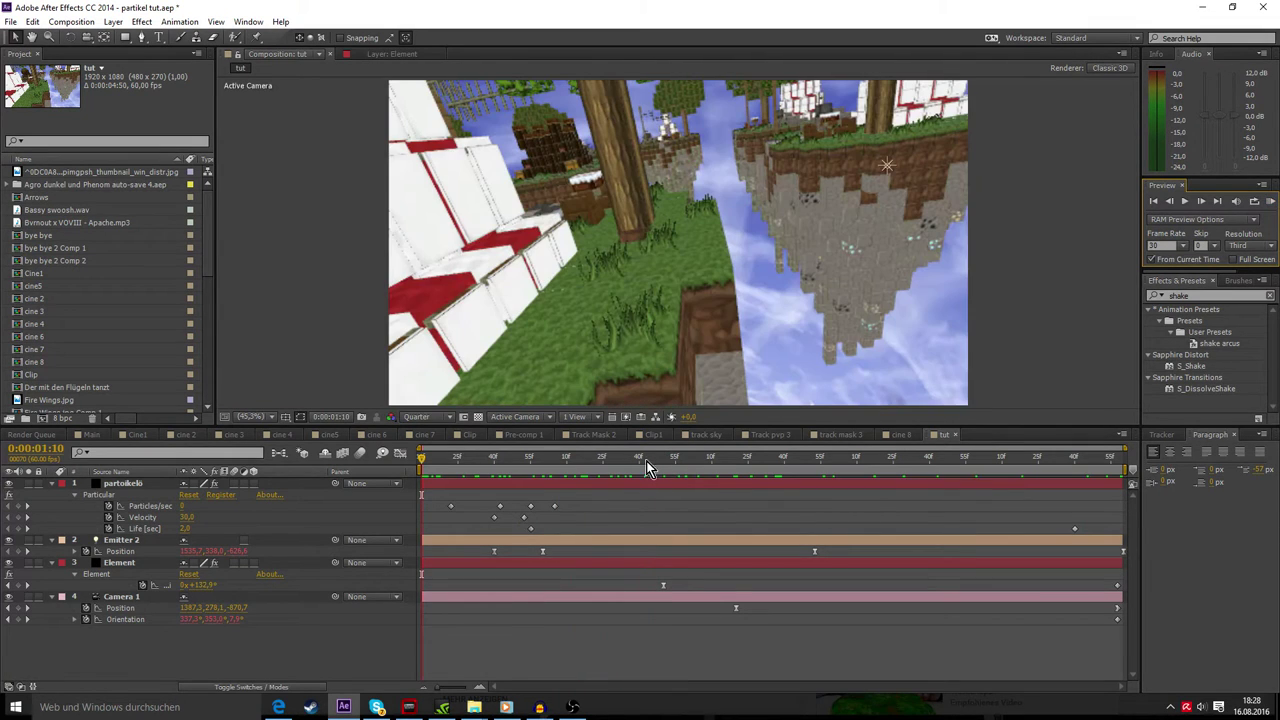
click(121, 486)
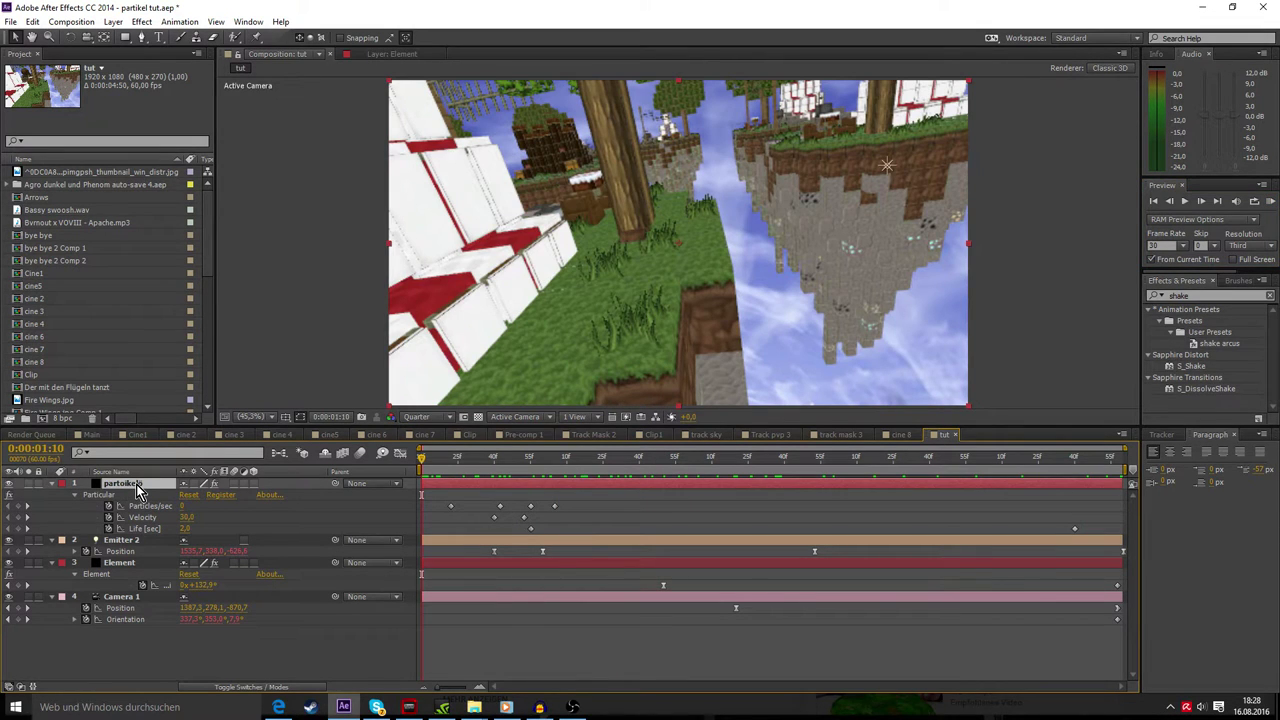
key(Delete)
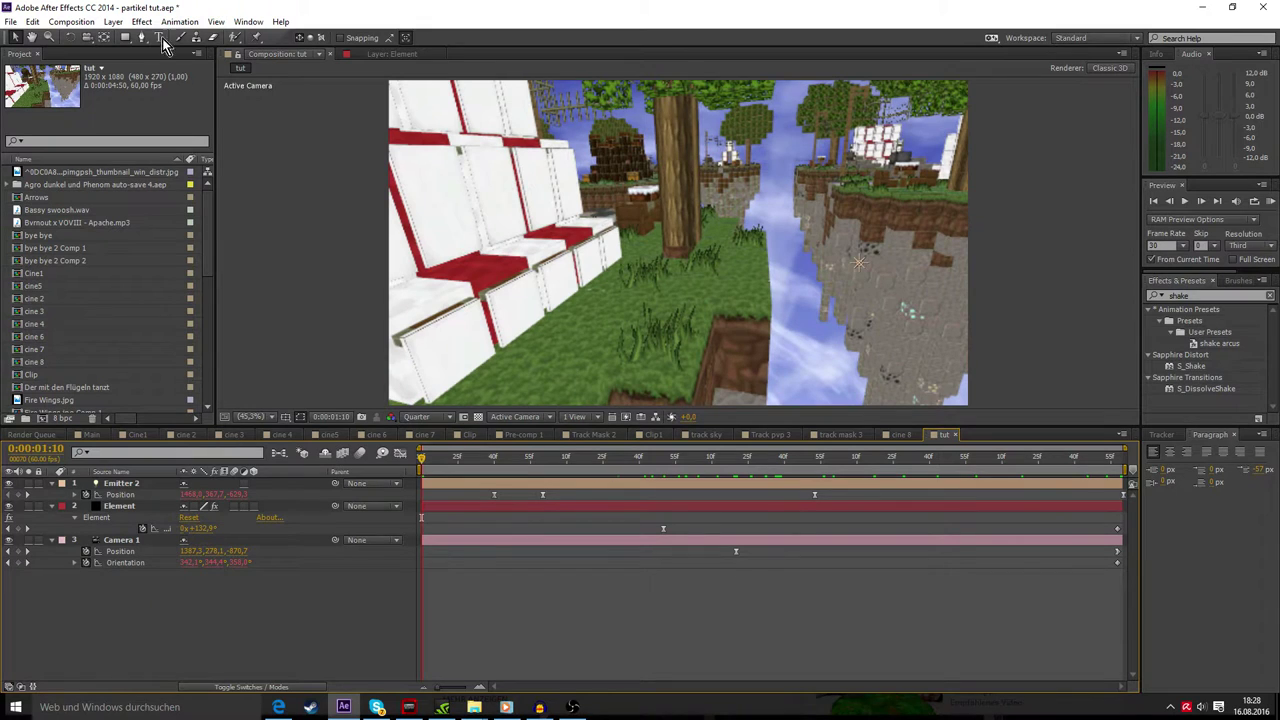
- Delete the old Emitter light layer as well, leaving Element and Camera 1
click(141, 21)
mouse_move(113, 21)
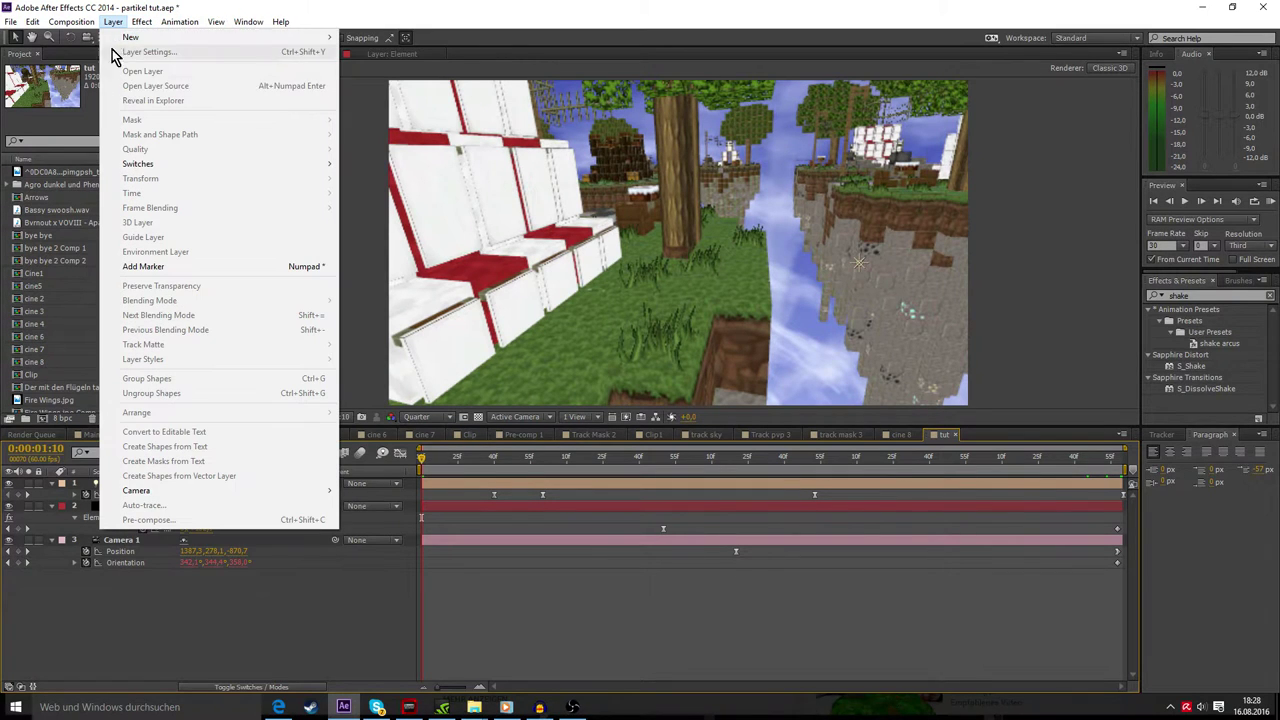
key(Escape)
click(138, 485)
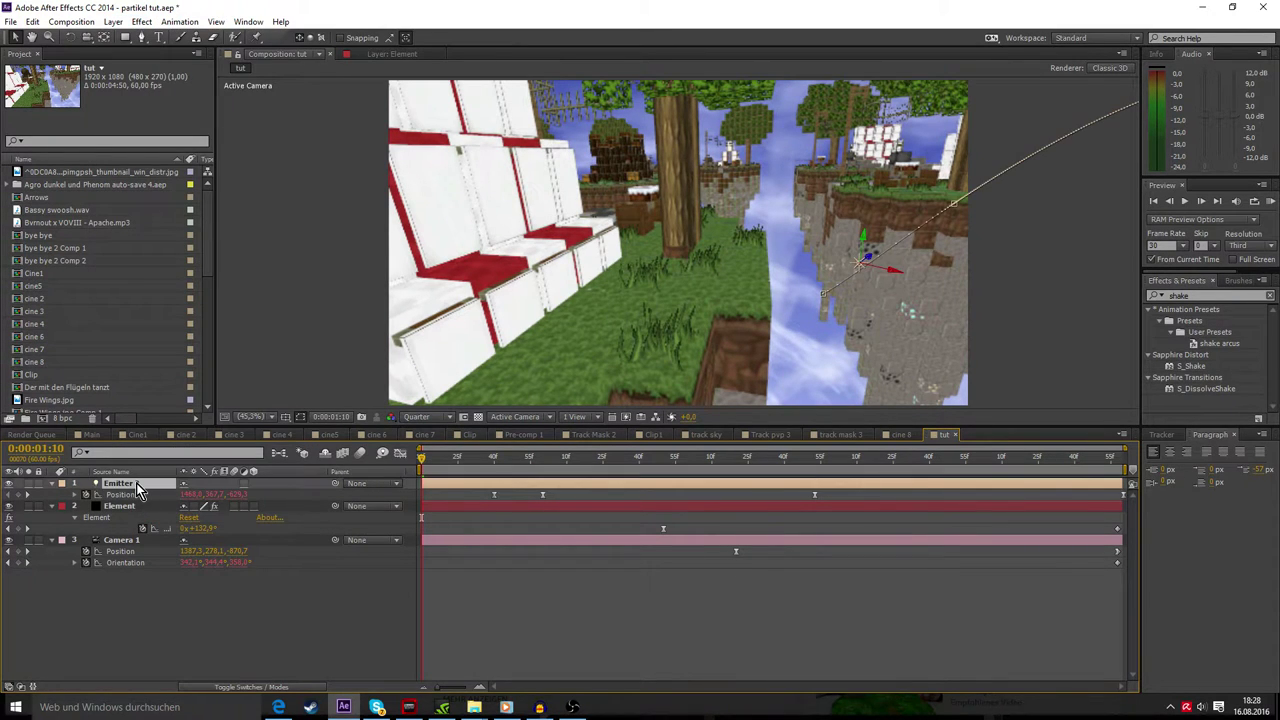
key(Delete)
- Start a new 1920×1080 solid layer via Layer > New > Solid
click(141, 21)
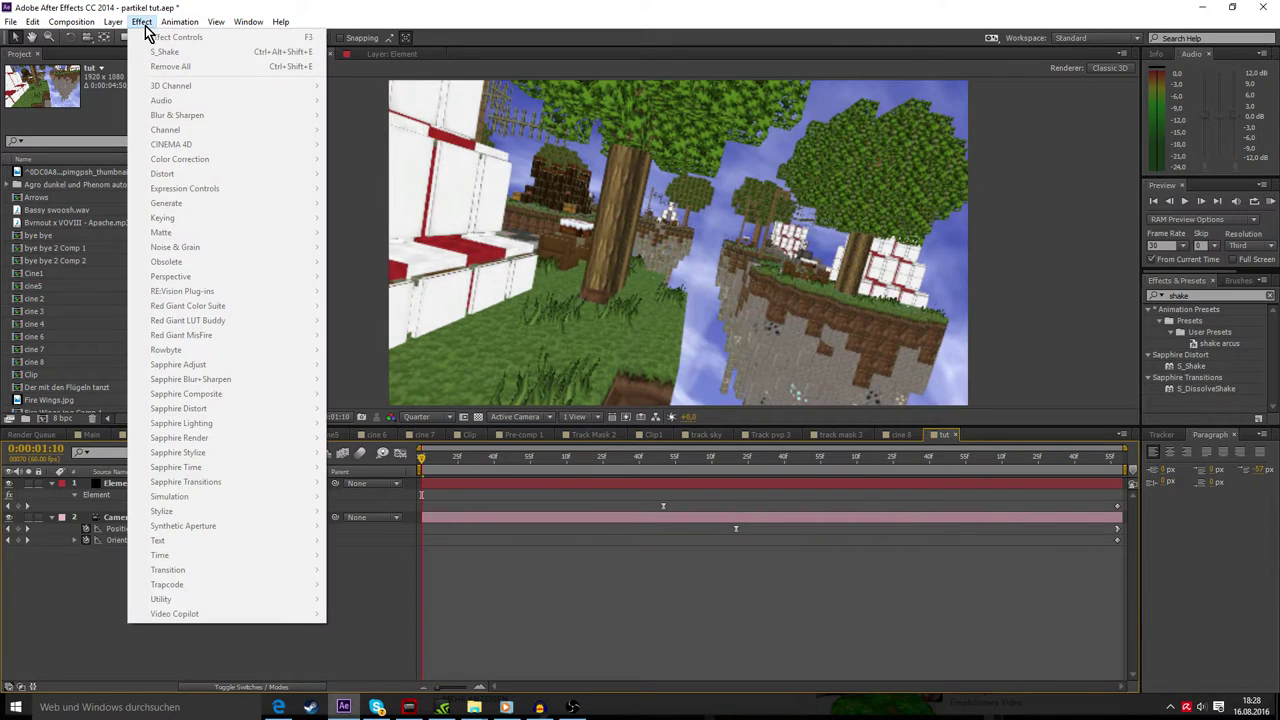
click(152, 22)
click(143, 24)
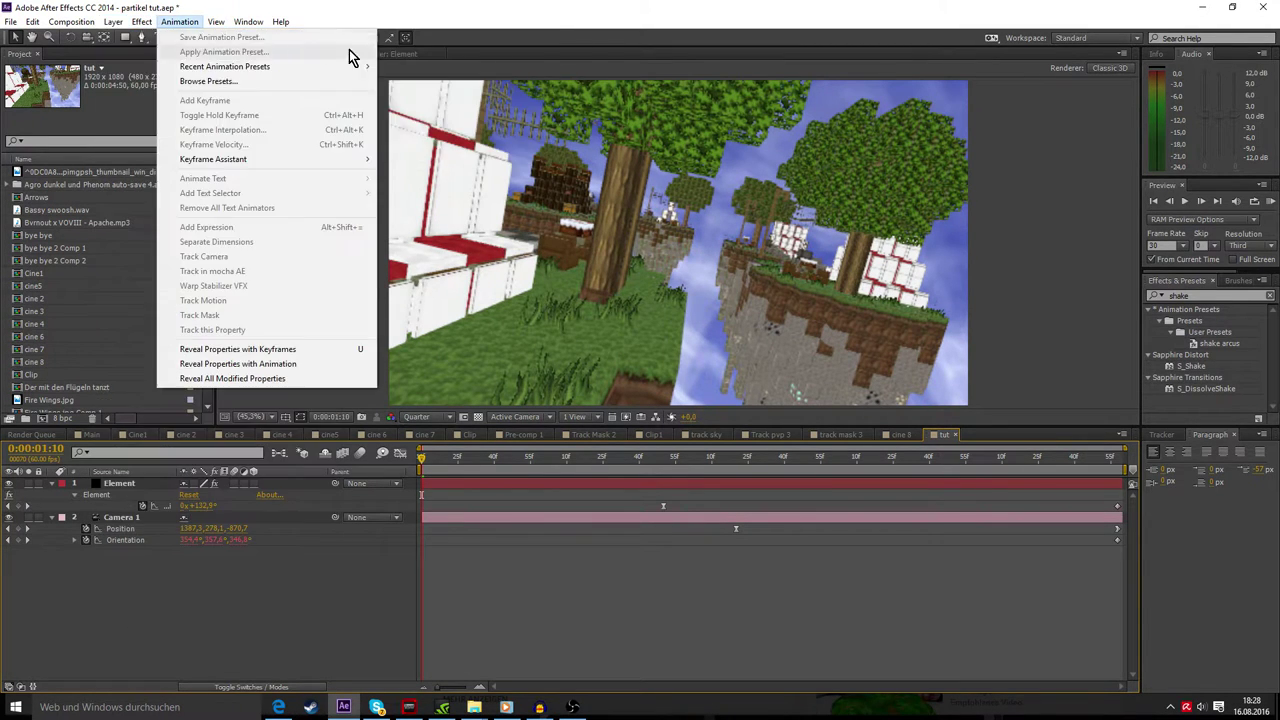
mouse_move(131, 38)
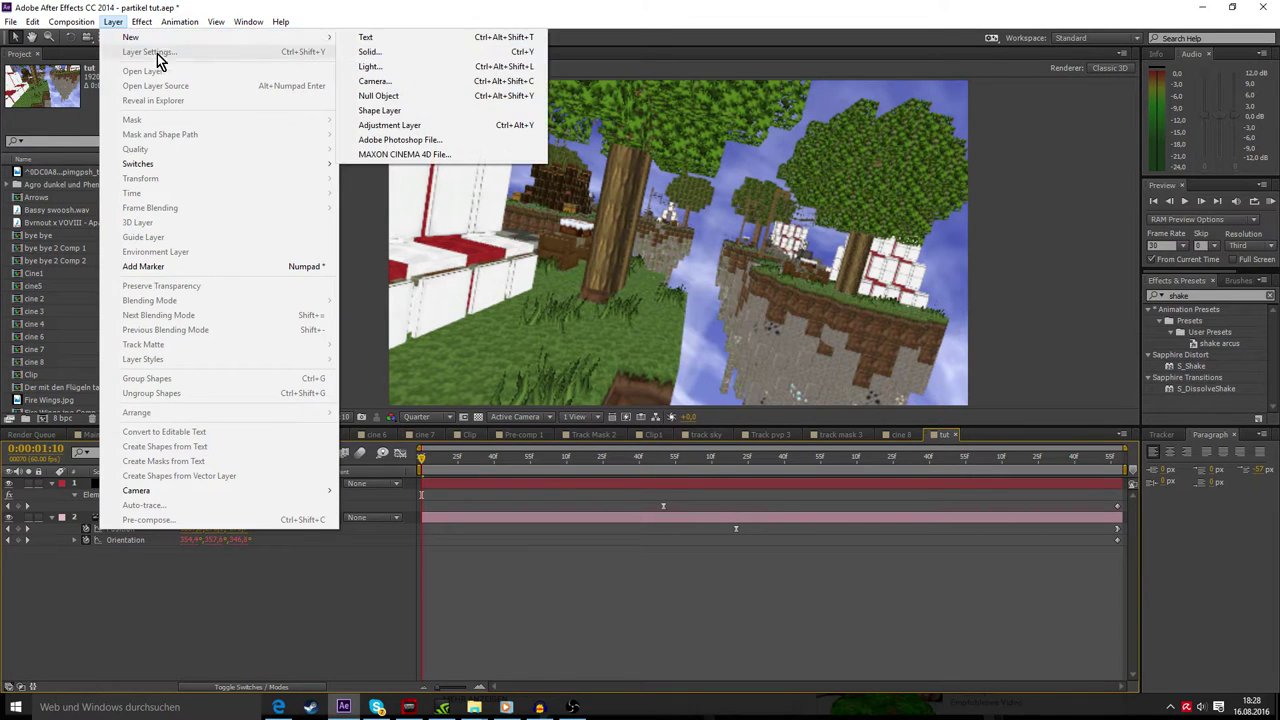
click(369, 52)
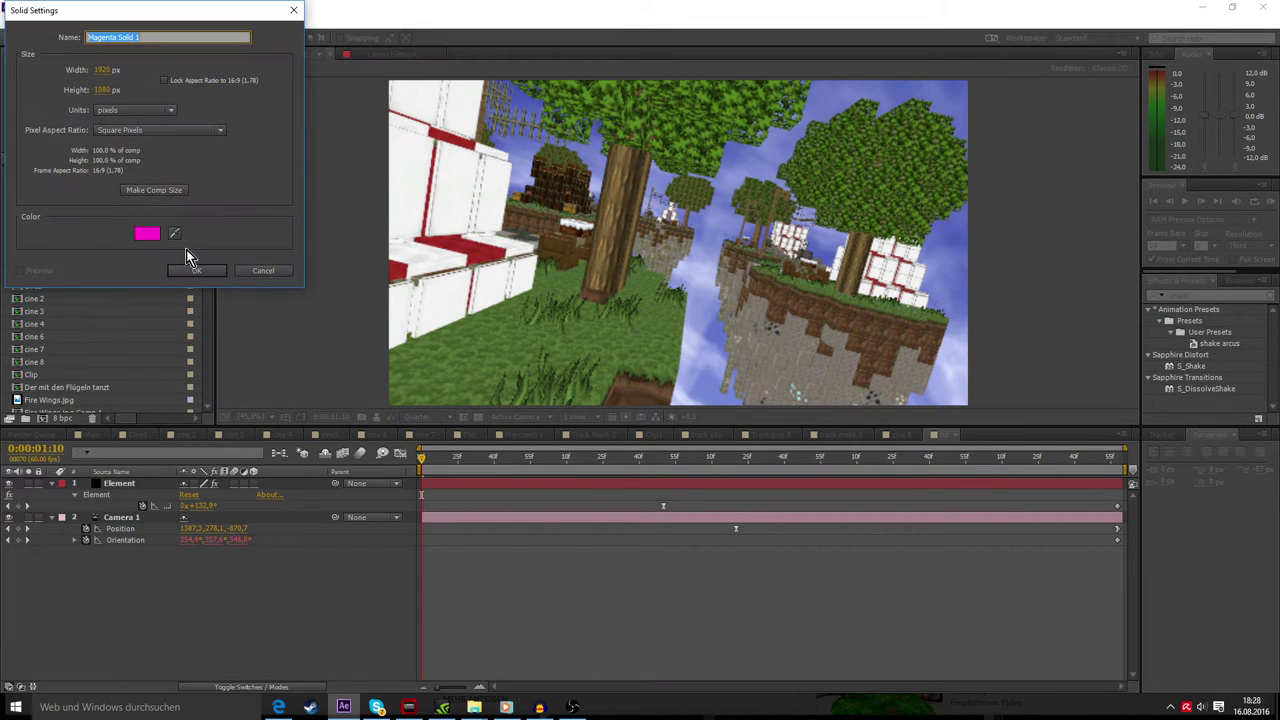
- Name the solid 'partikel', then search 'par' and drop Trapcode Particular onto it
text(partikel)
key(Return)
click(1205, 295)
text(park)
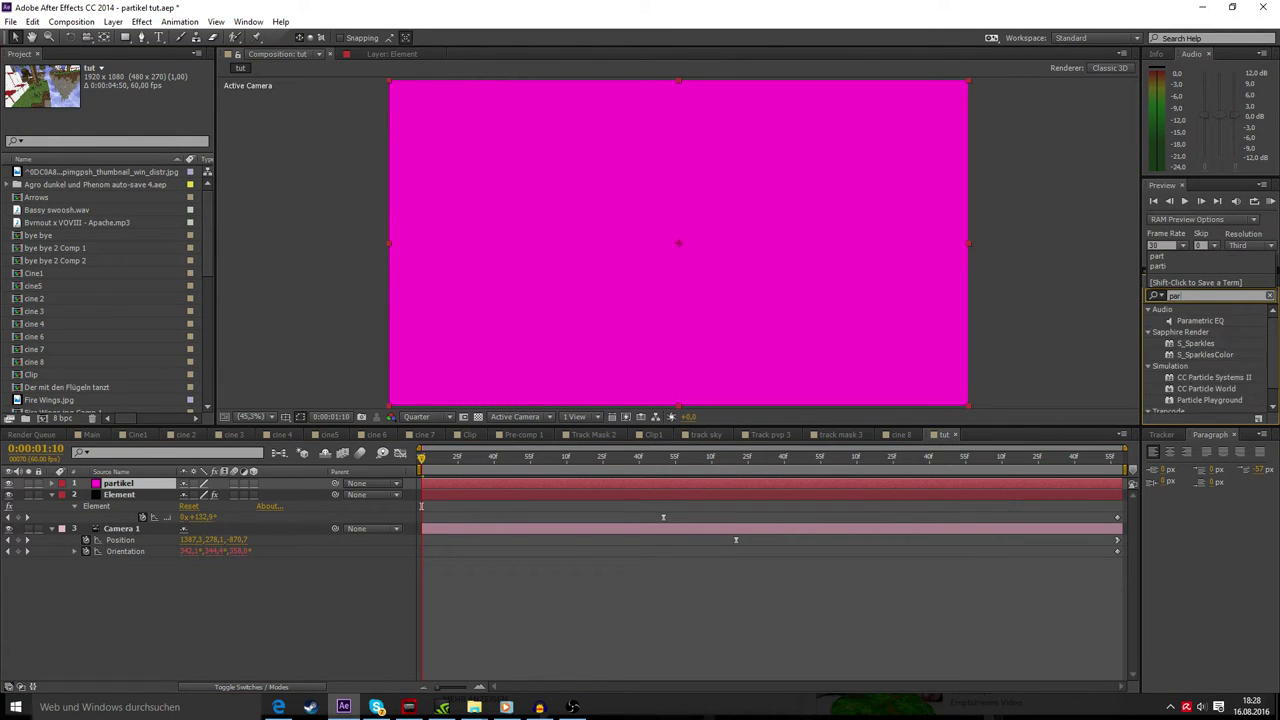
key(BackSpace)
key(BackSpace)
text(a)
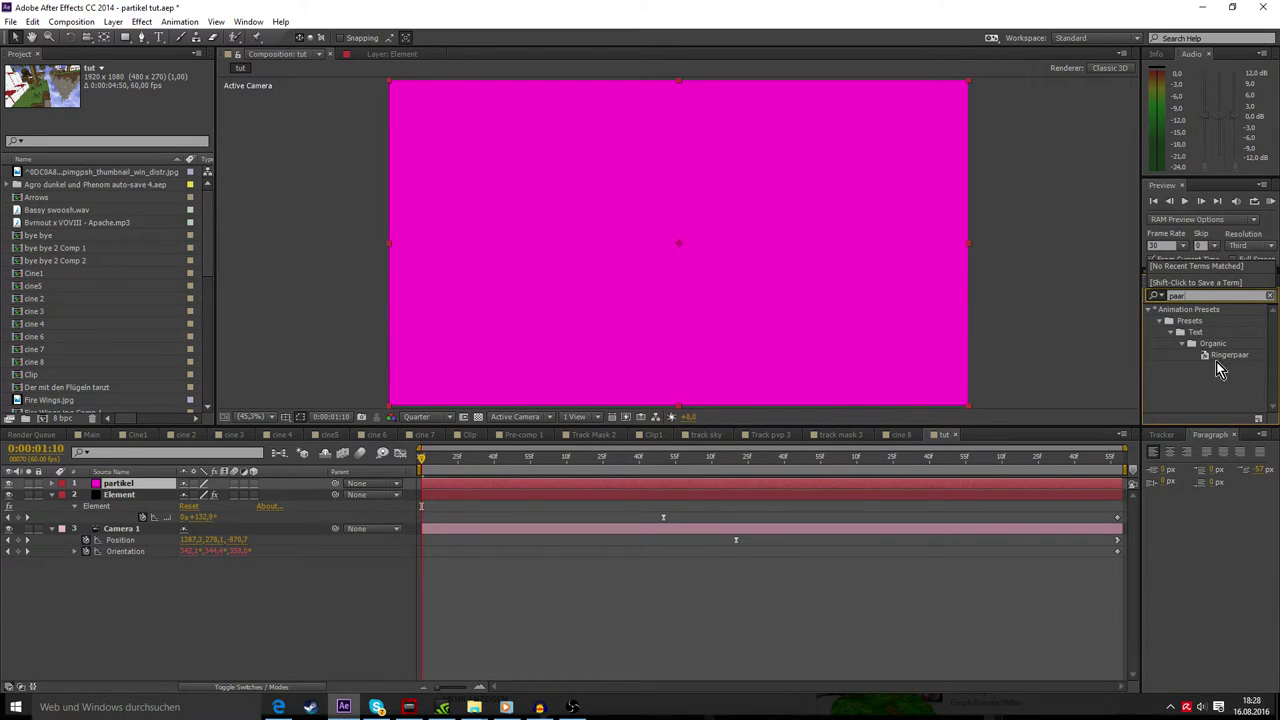
key(BackSpace)
key(BackSpace)
text(r)
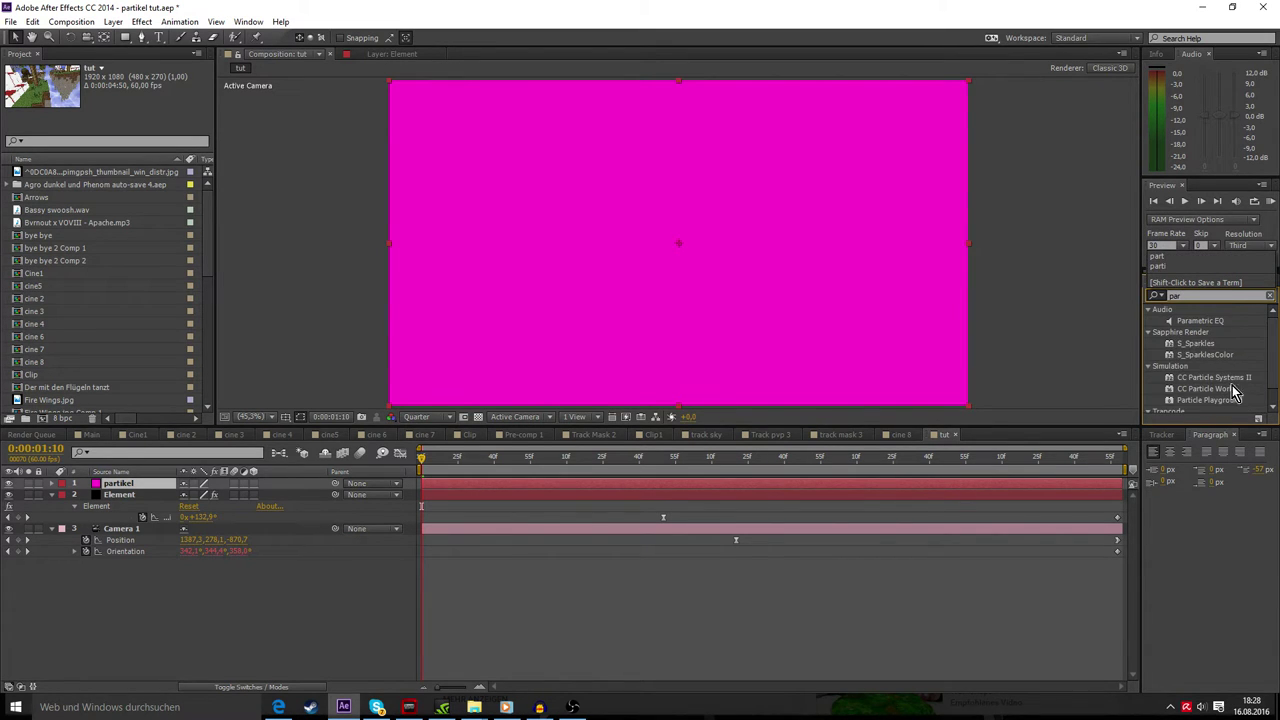
scroll(1236, 398, down, 1)
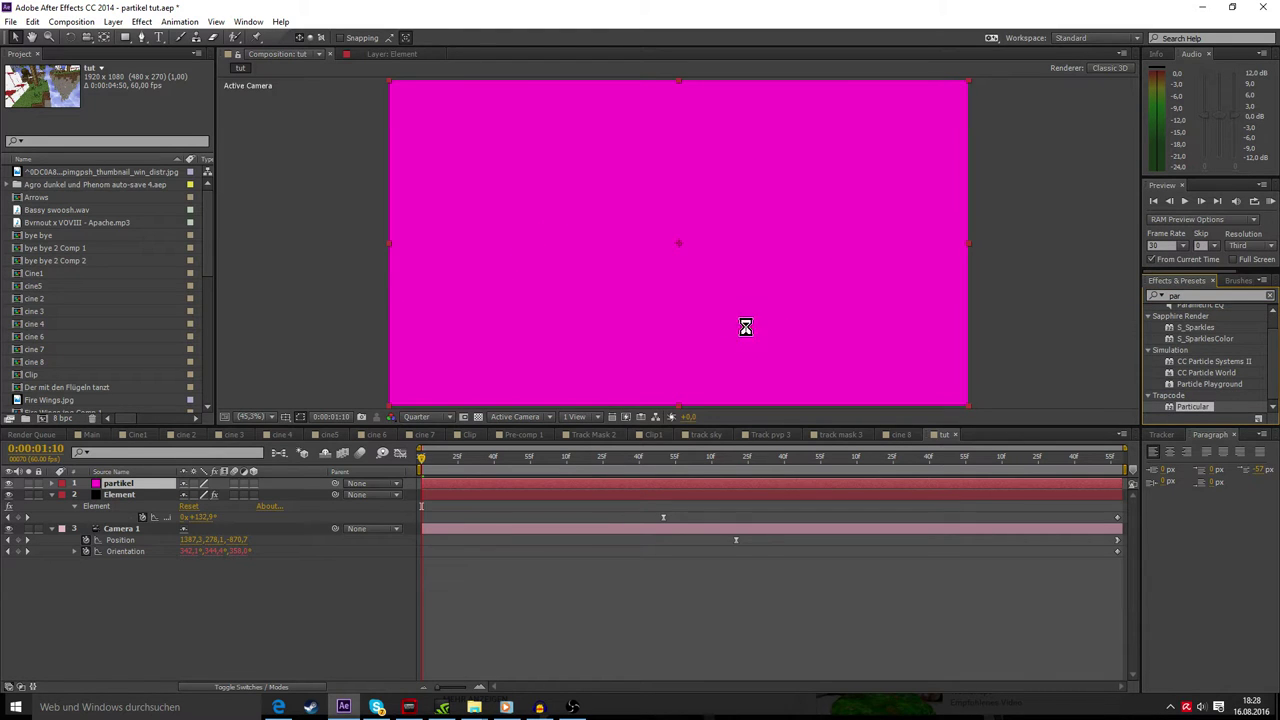
drag(1192, 406, 743, 329)
drag(363, 56, 169, 74)
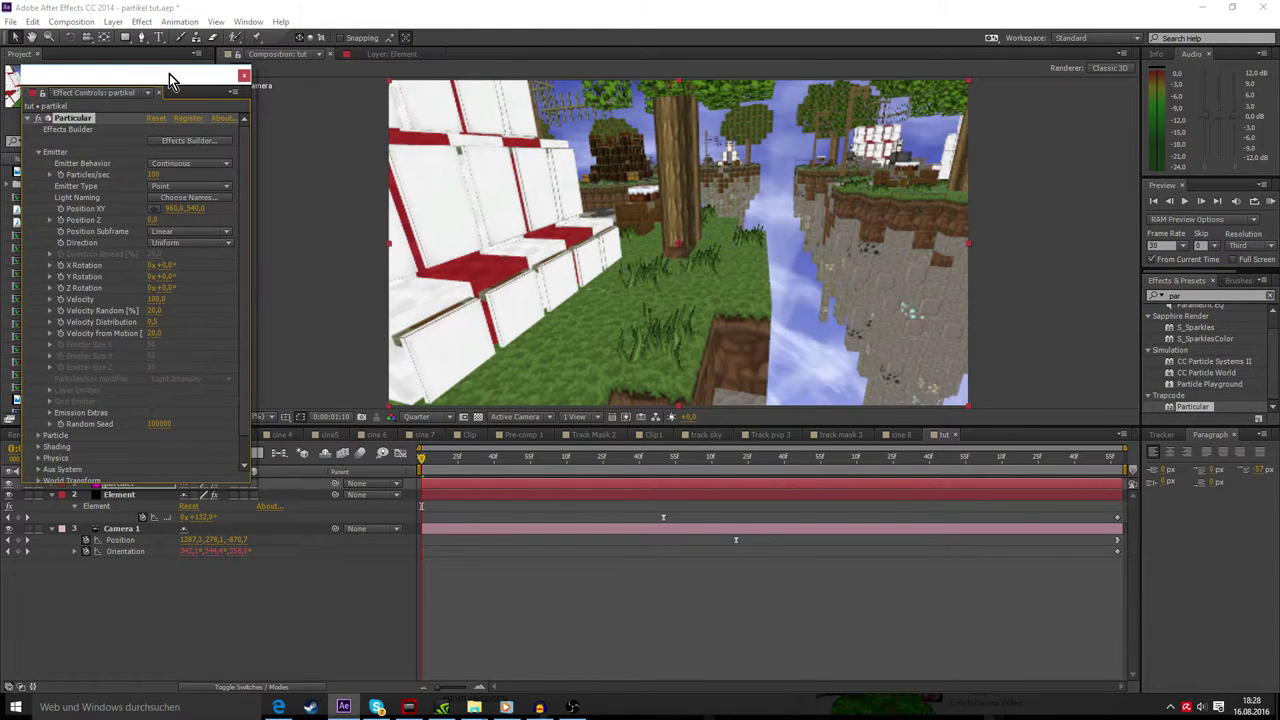
- Add a spot light named 'Emitter' at 180% intensity to the tut comp
click(141, 22)
mouse_move(113, 22)
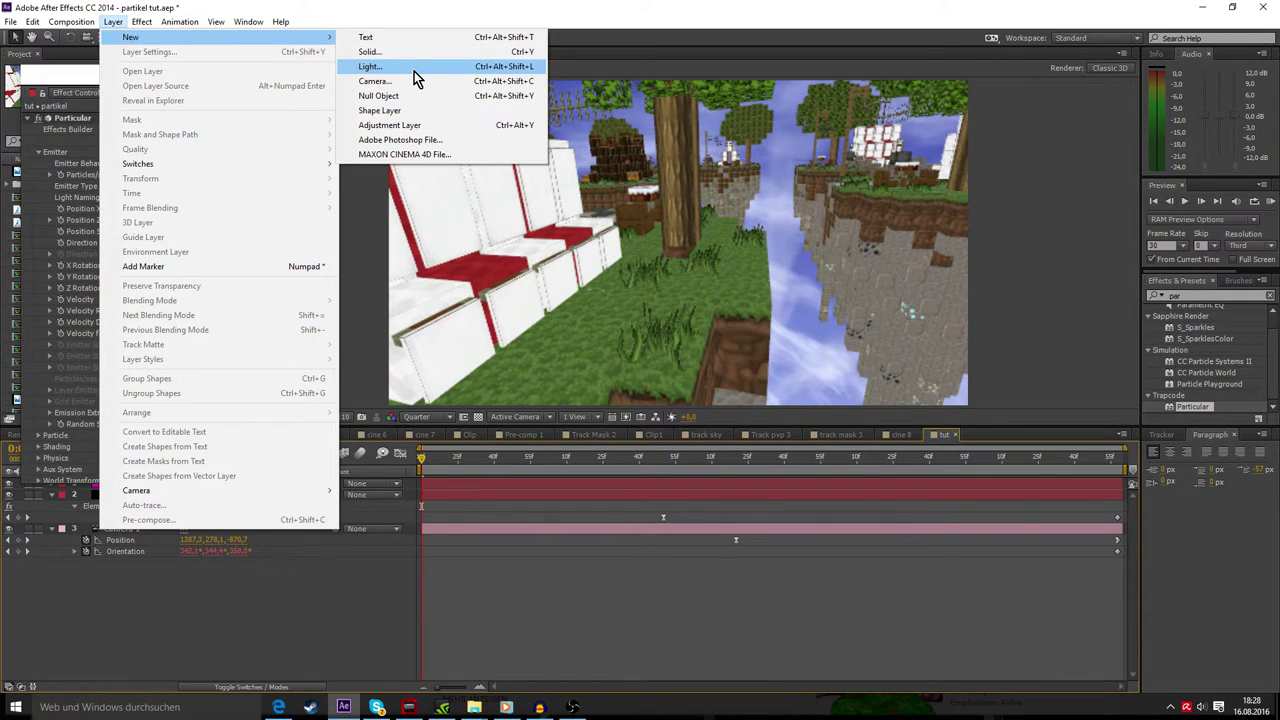
click(411, 68)
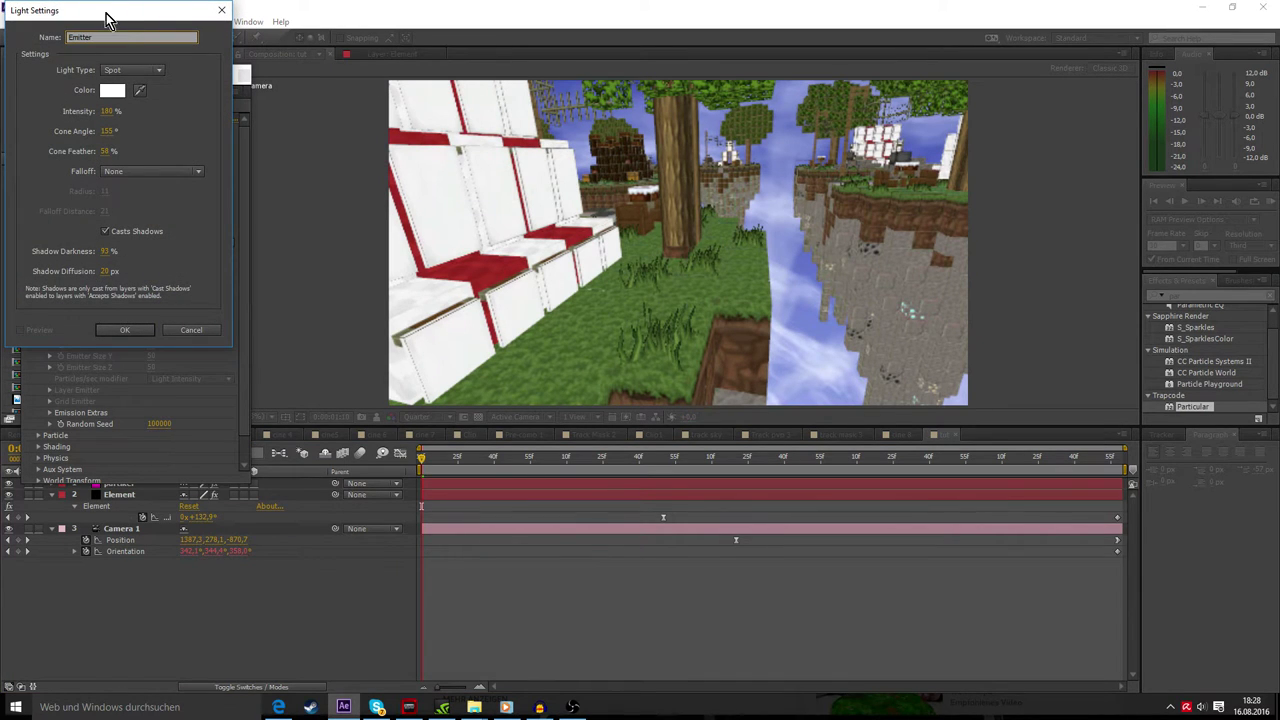
drag(107, 20, 700, 105)
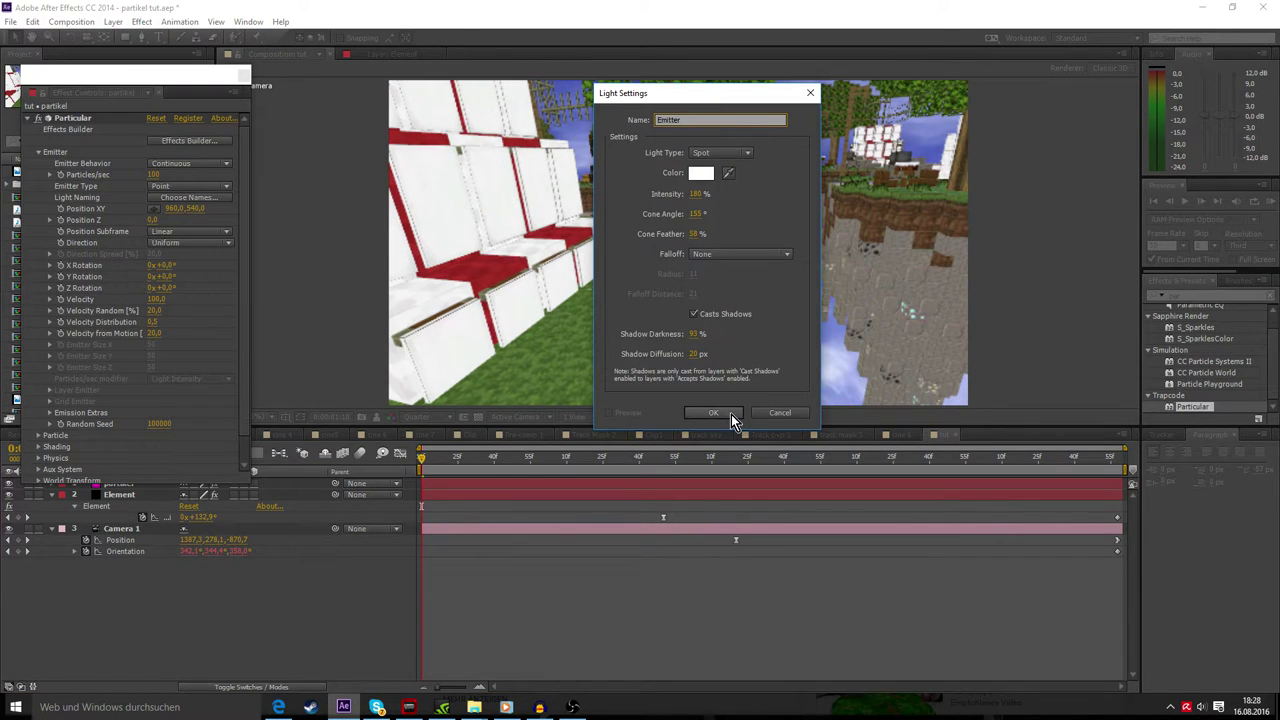
click(716, 414)
mouse_move(423, 457)
mouse_down()
mouse_move(457, 457)
mouse_move(421, 470)
mouse_up()
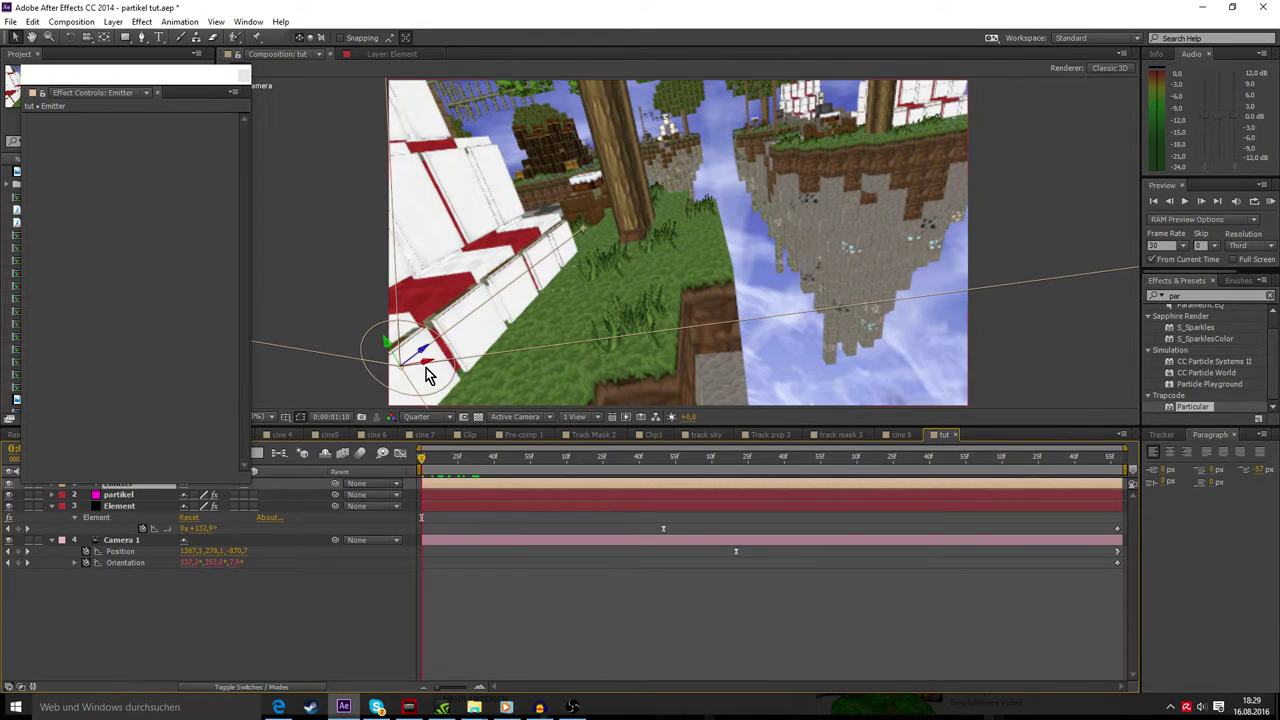
- Drag the Emitter light out over the floating island on the right
key(F2)
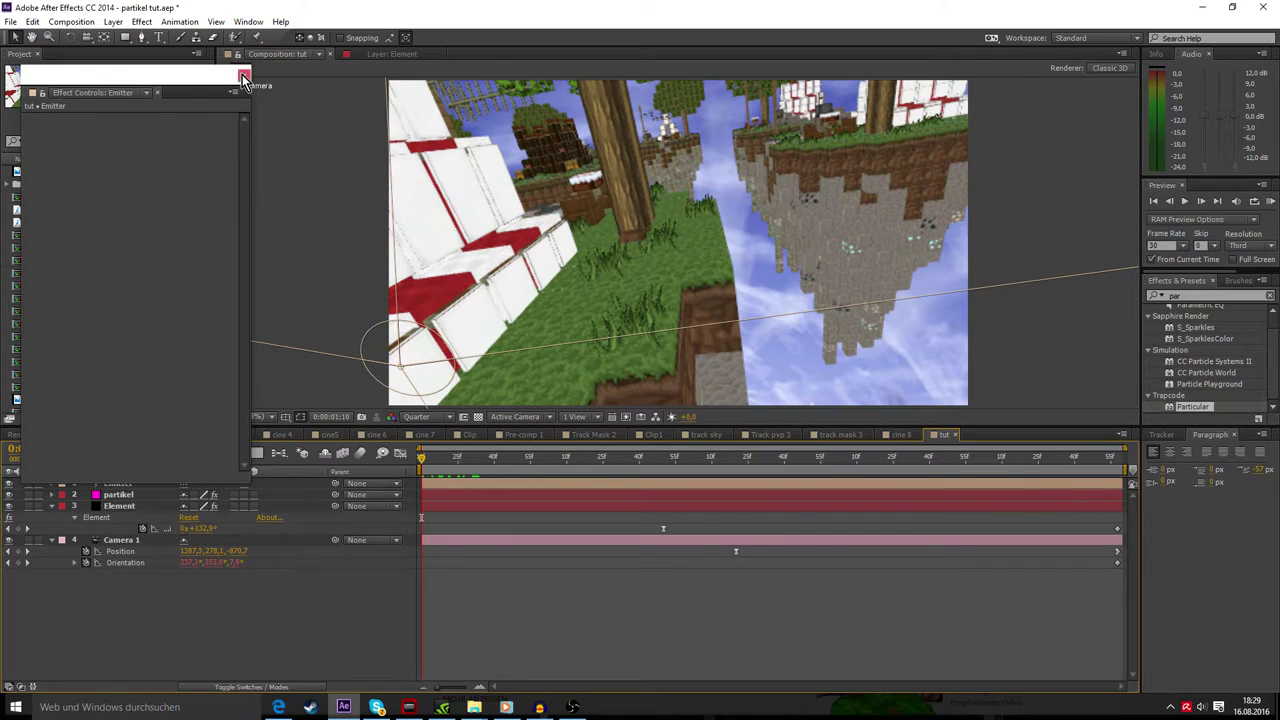
click(245, 77)
click(117, 483)
drag(425, 368, 868, 282)
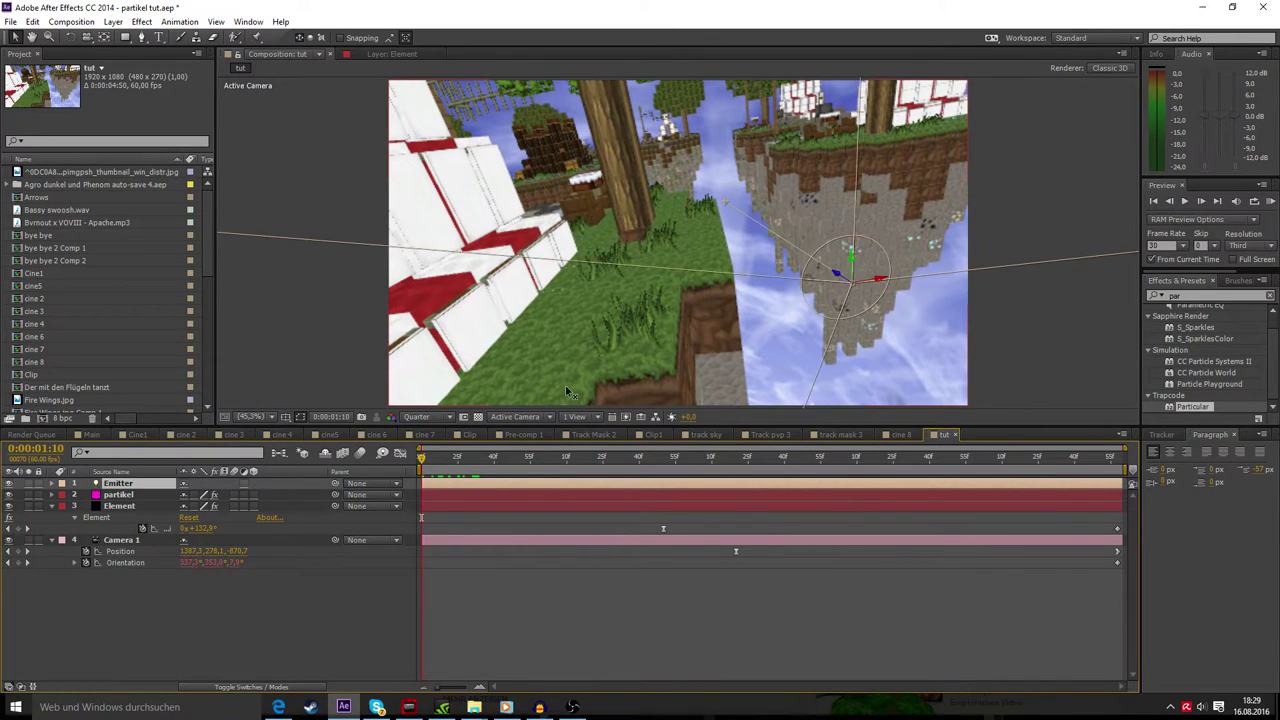
- Set the current time to 0:00:02:13
drag(624, 457, 585, 457)
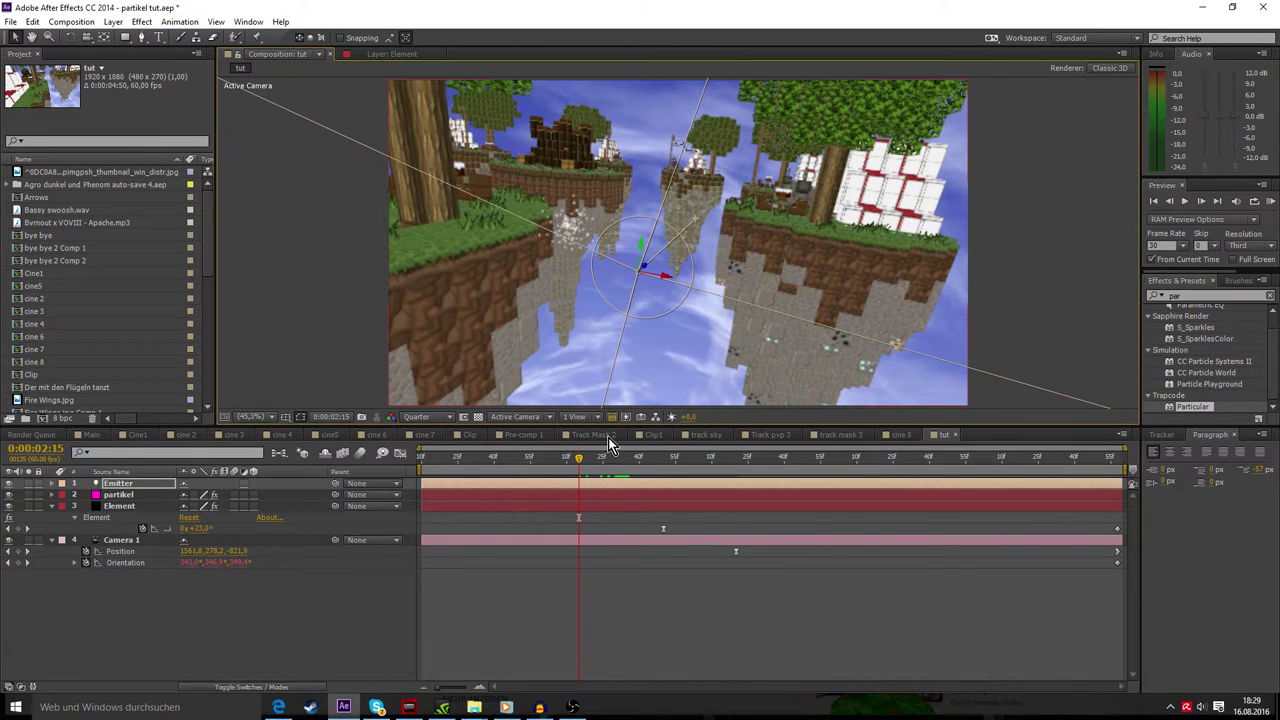
click(606, 466)
drag(606, 465, 574, 463)
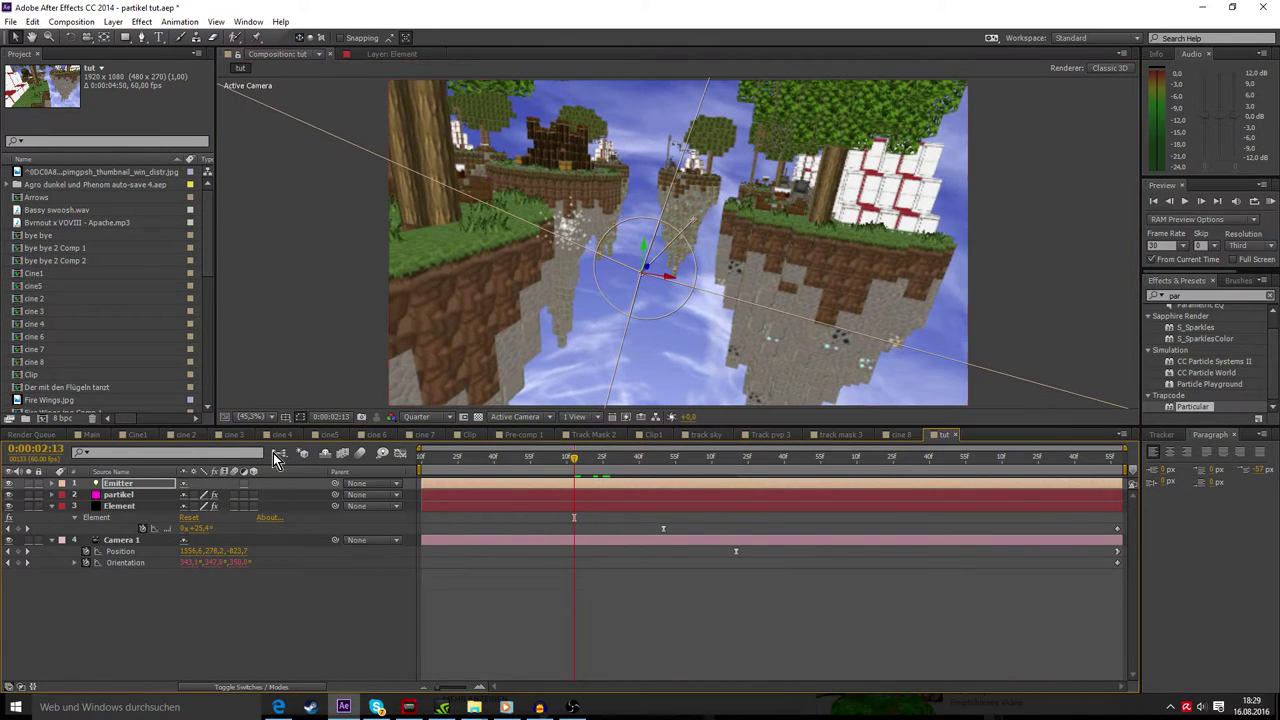
- Open the Element layer's effect settings
click(122, 507)
right_click(125, 515)
click(250, 390)
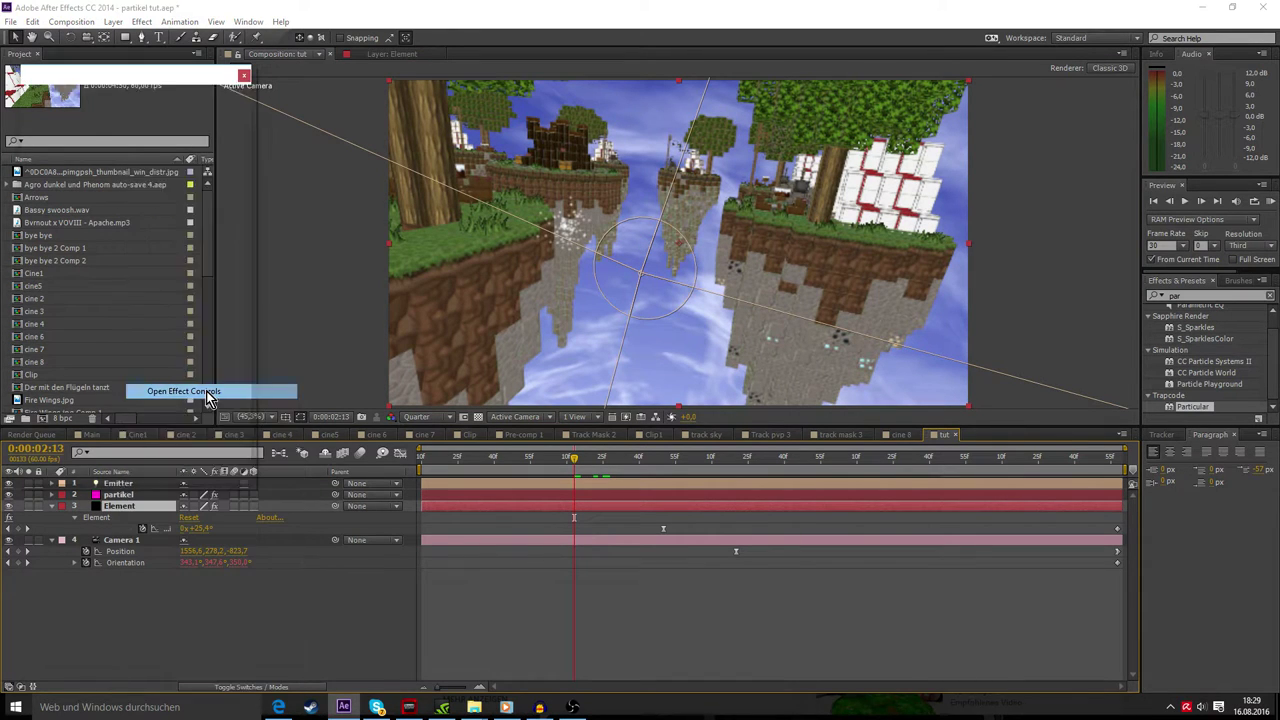
click(155, 230)
click(172, 233)
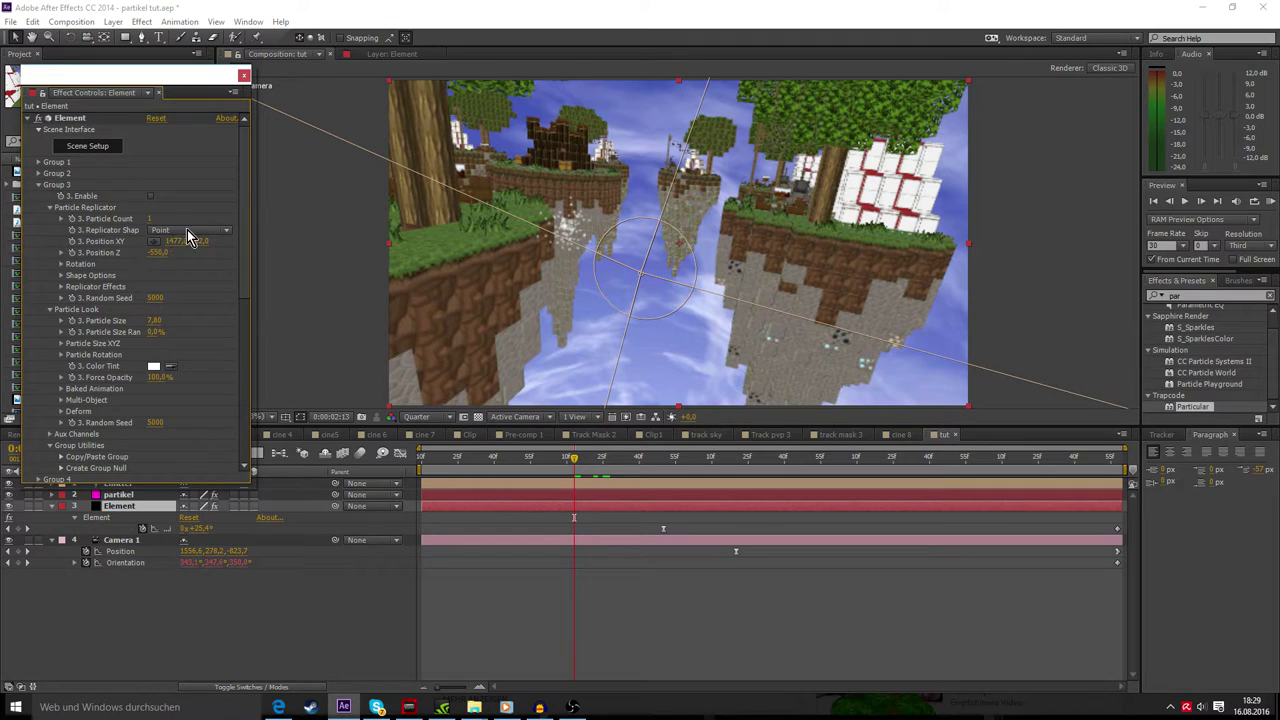
click(190, 232)
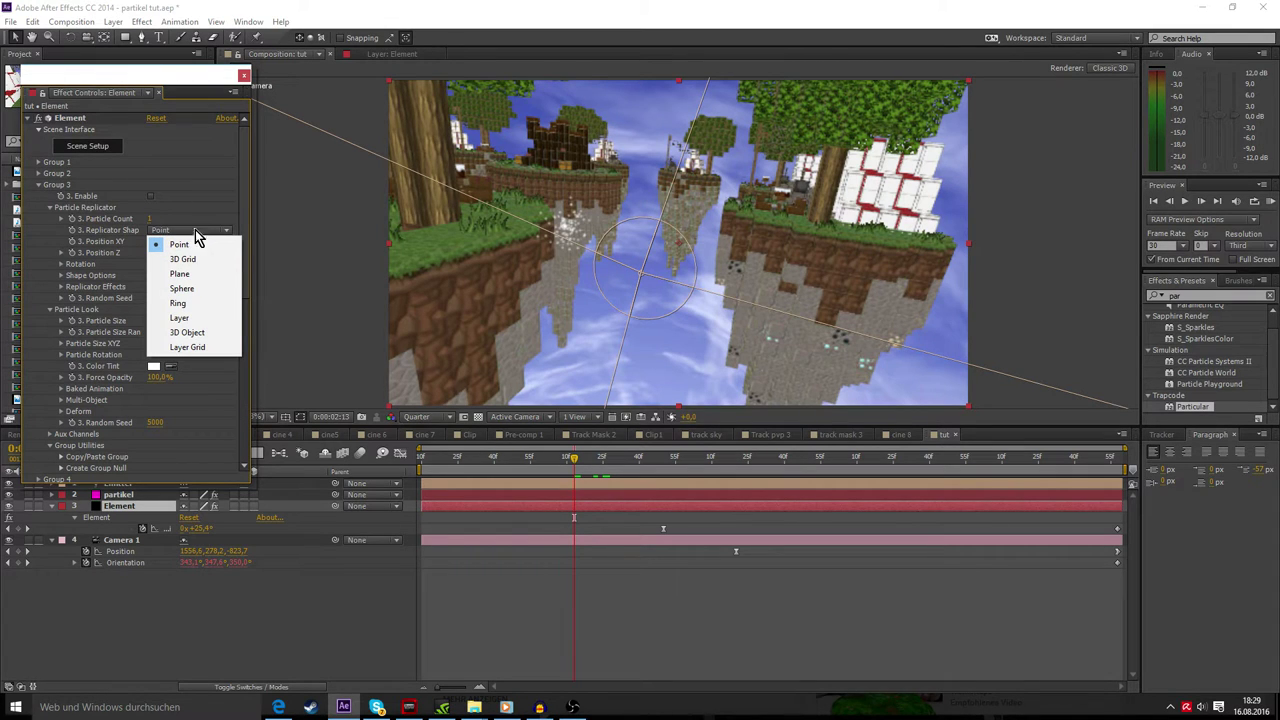
click(208, 318)
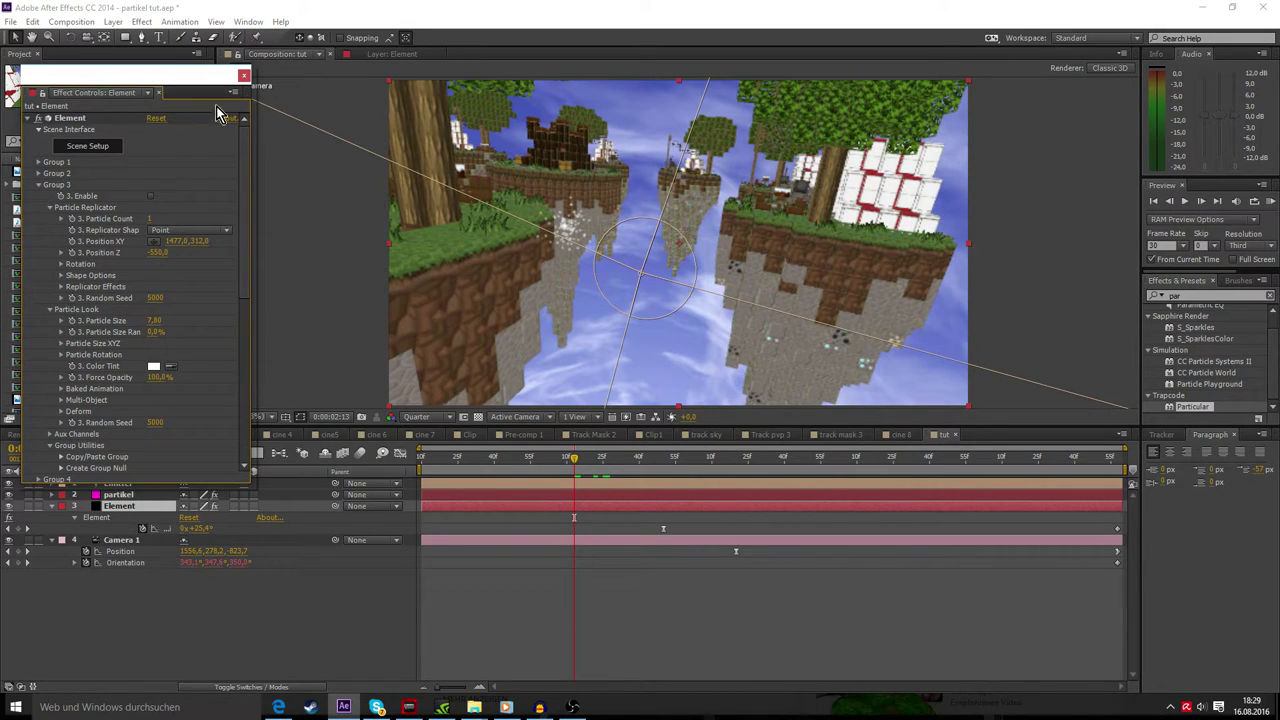
click(243, 75)
right_click(127, 500)
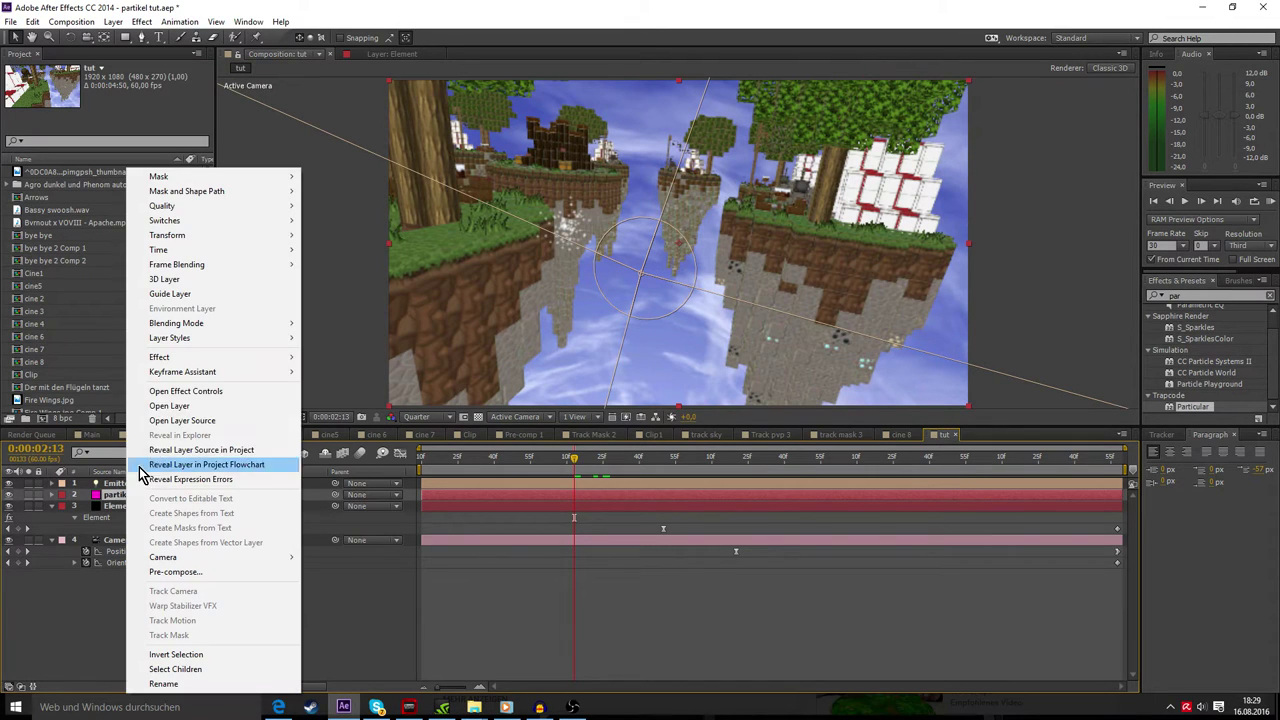
- Switch Particular's Emitter Type to Light(s) and scrub to see particles around the Emitter
click(178, 391)
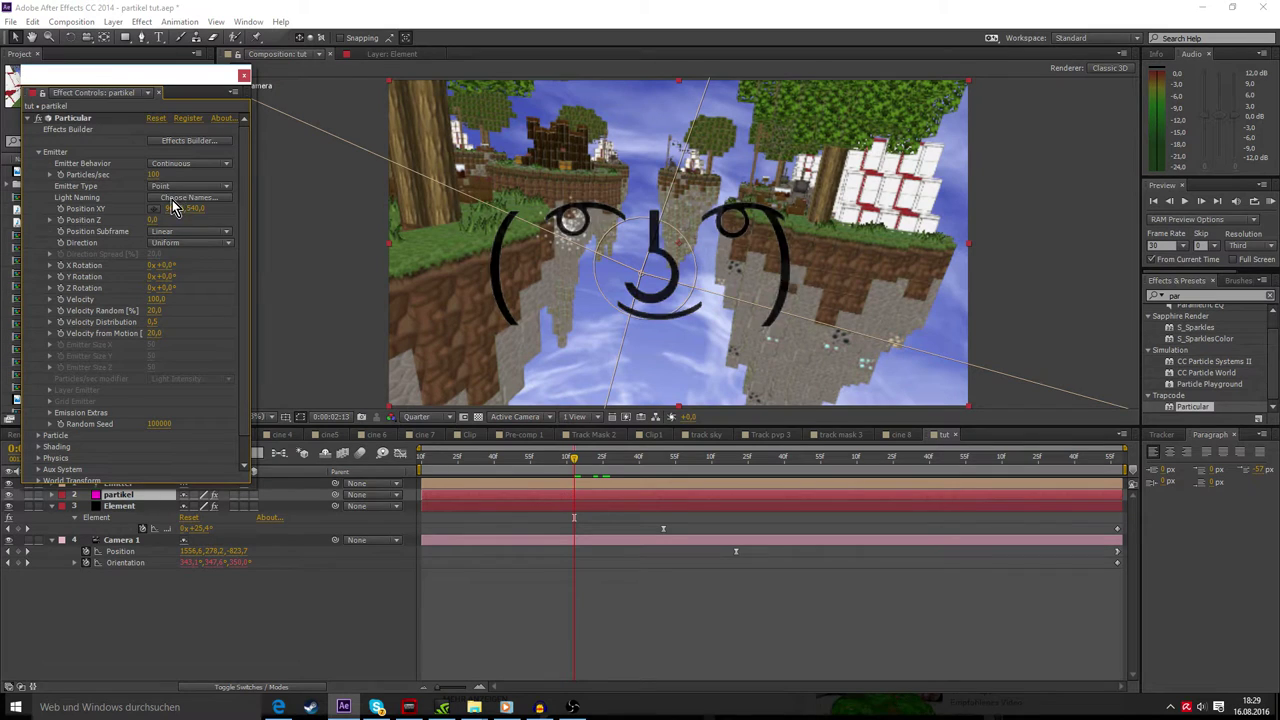
drag(130, 76, 218, 71)
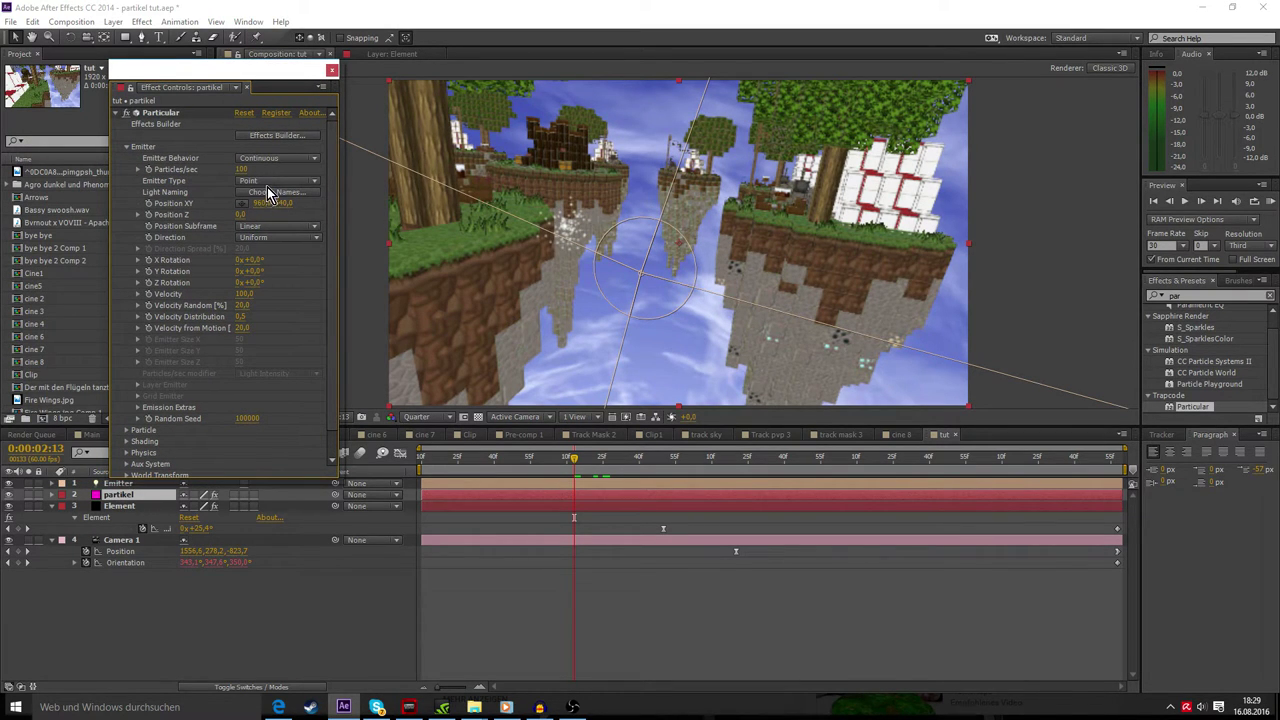
click(270, 180)
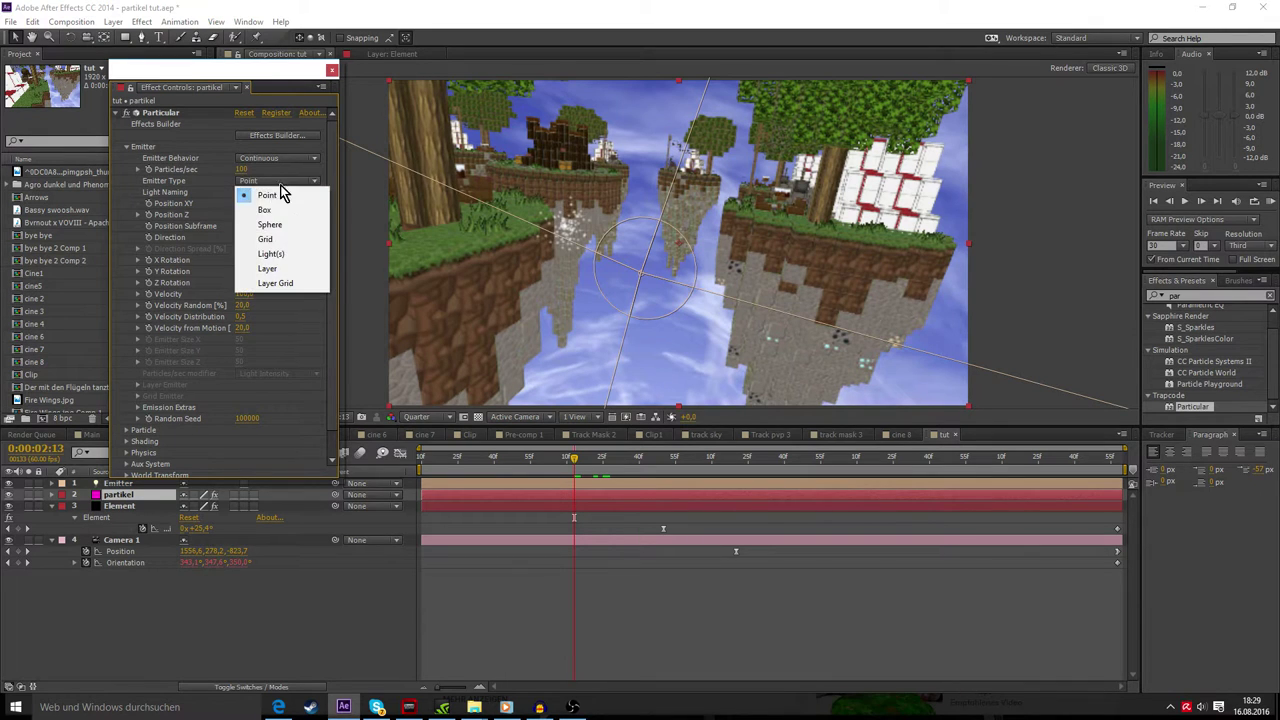
click(287, 256)
mouse_move(591, 460)
mouse_down()
mouse_move(569, 481)
mouse_move(612, 474)
mouse_up()
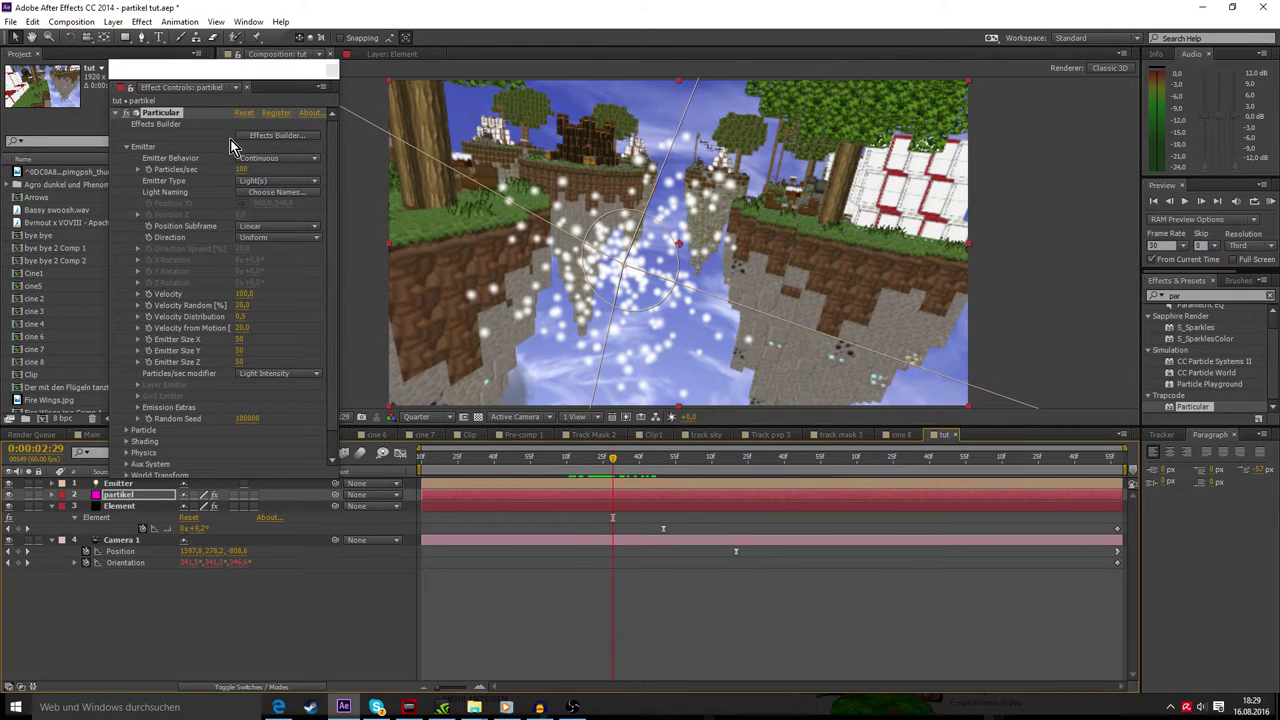
- In Particular's Effects Builder, add the Physics > Size Turbulence block
click(260, 137)
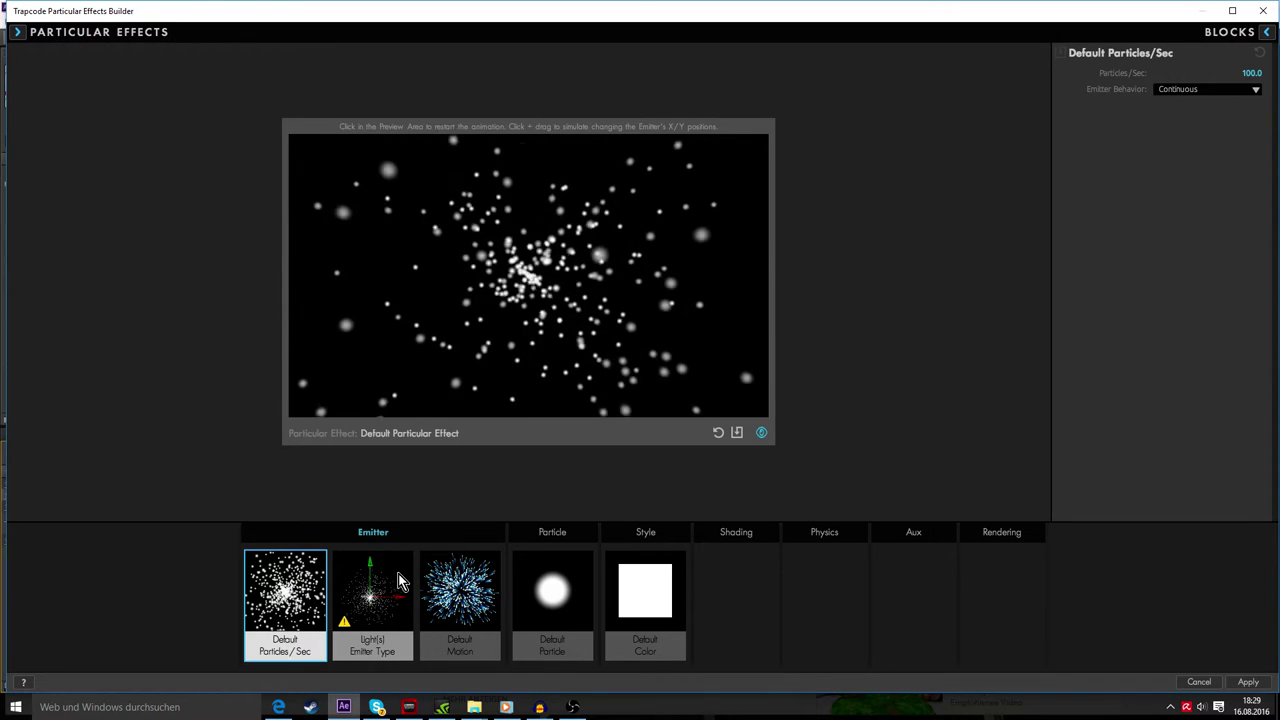
click(403, 533)
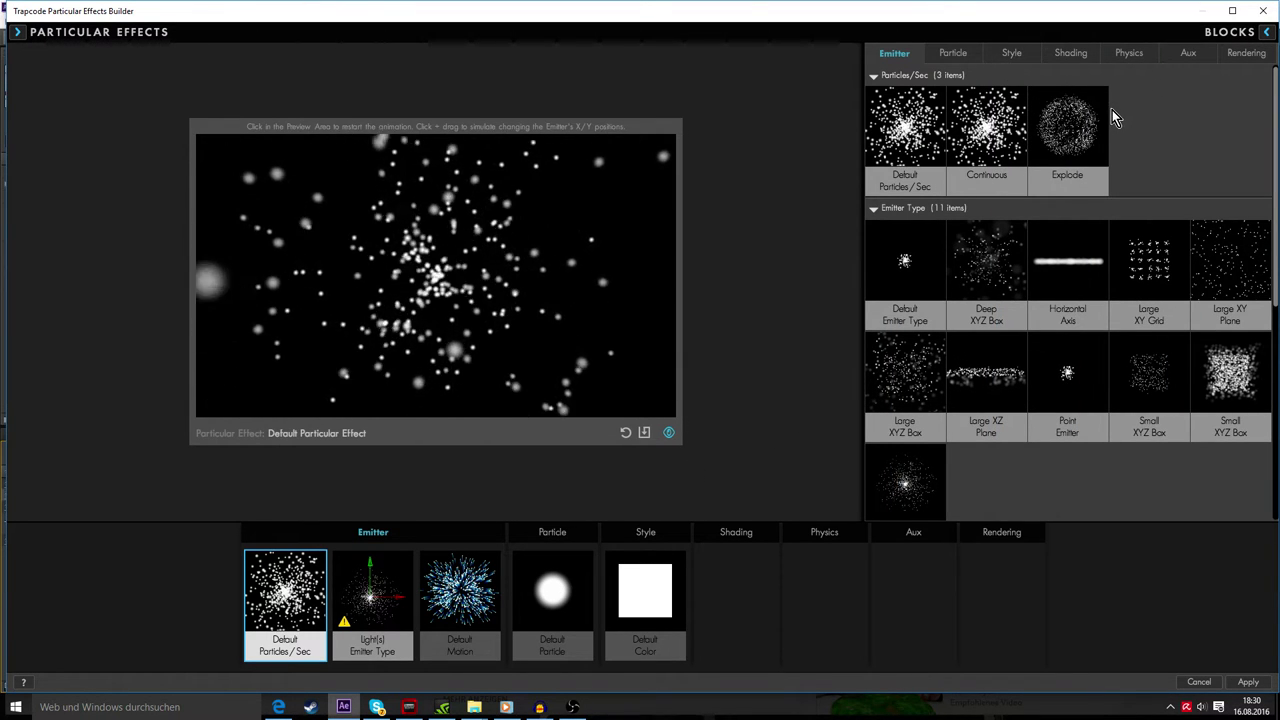
click(1144, 59)
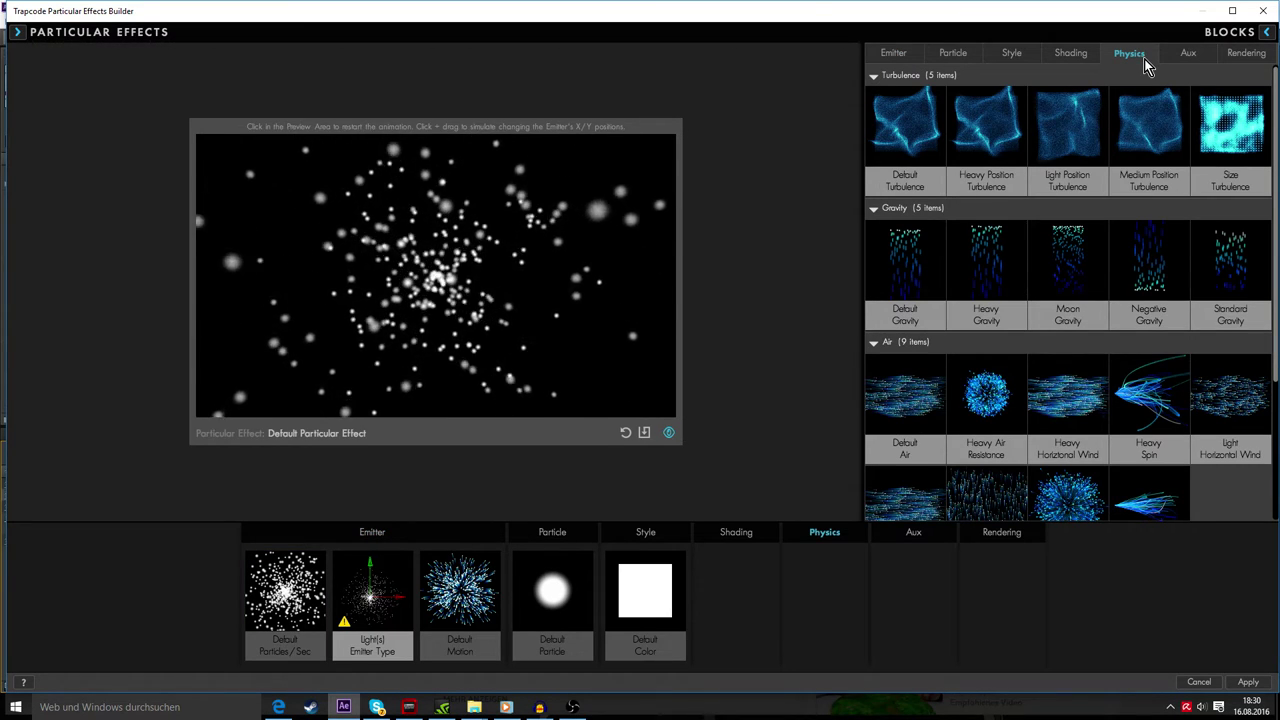
scroll(1160, 270, down, 1)
scroll(1162, 264, down, 3)
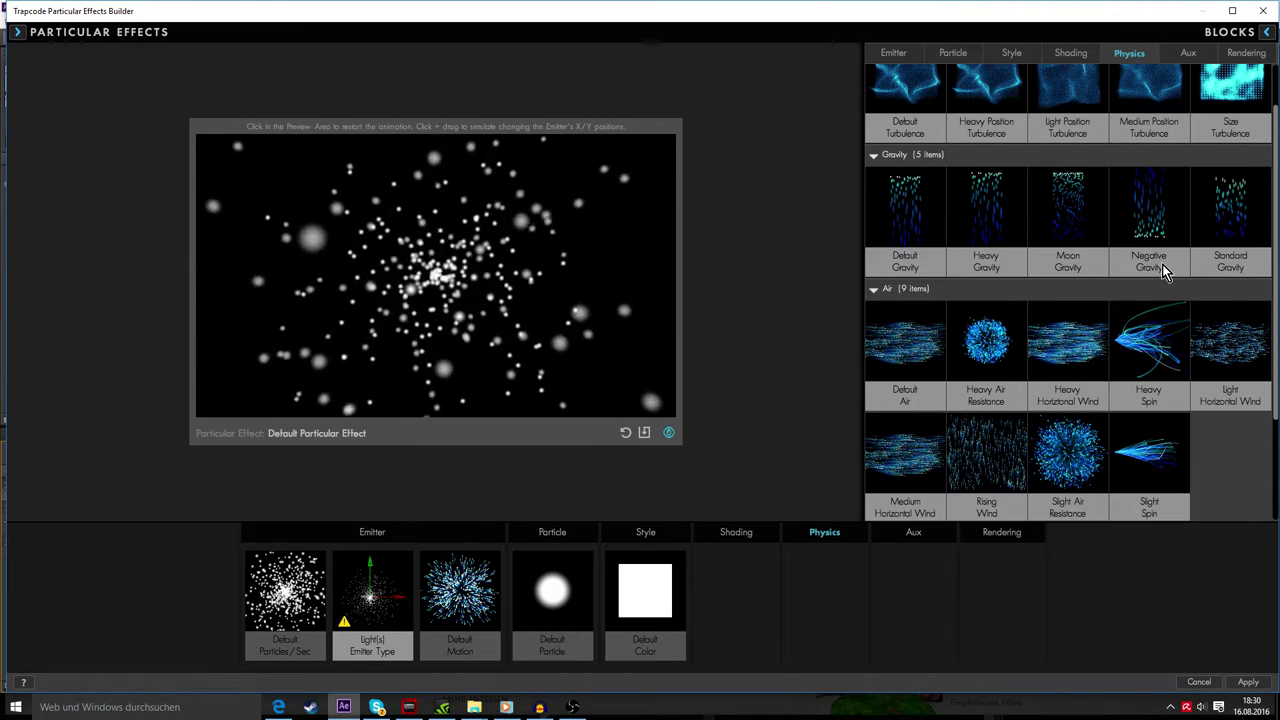
scroll(1164, 255, up, 5)
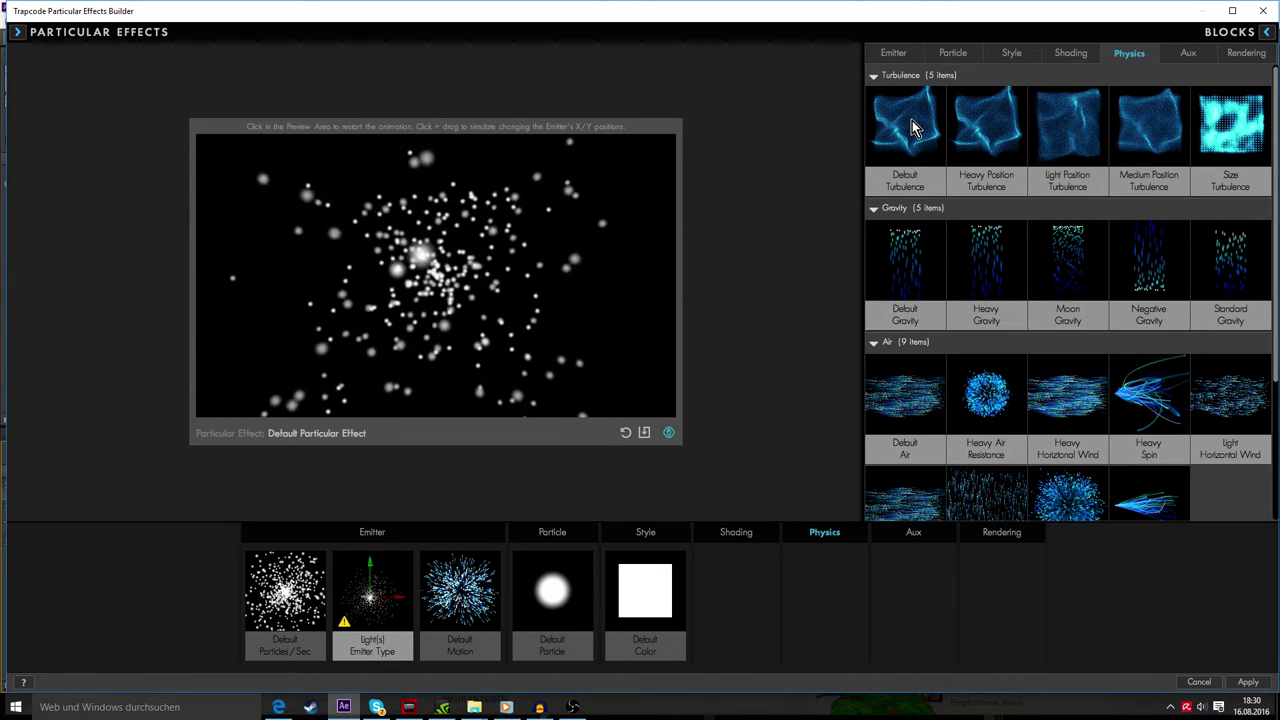
click(1230, 122)
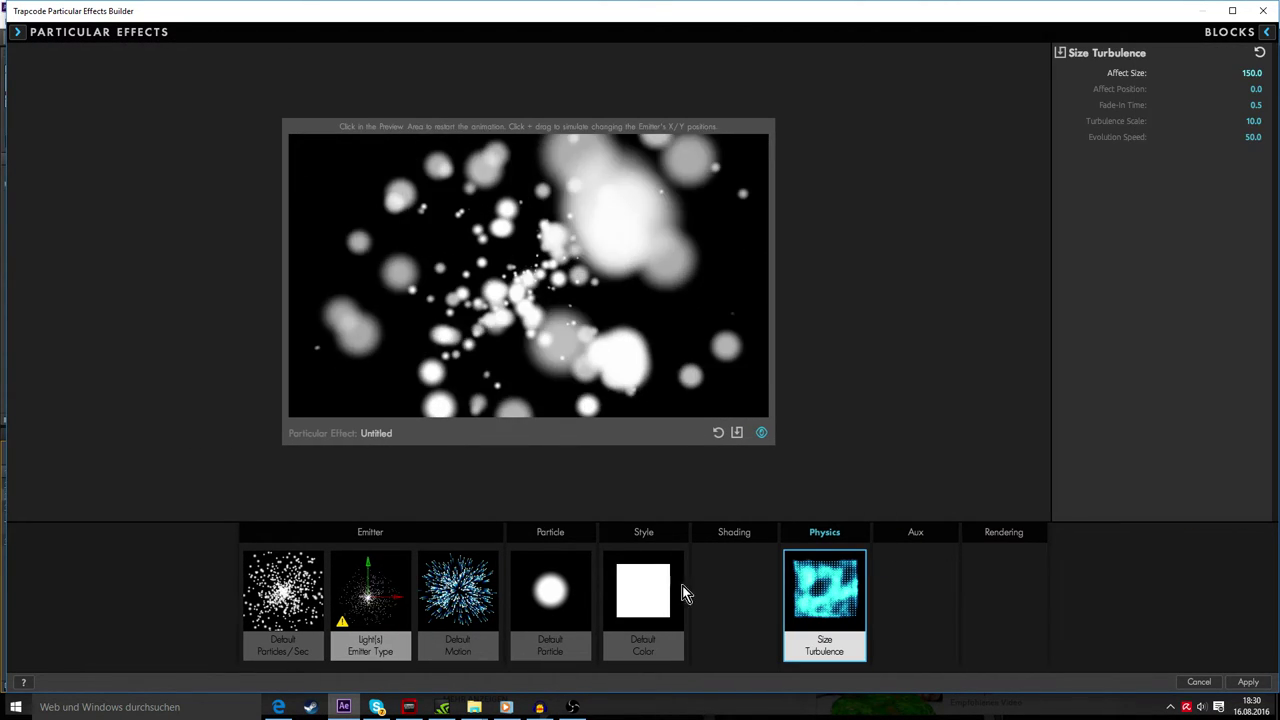
- Remove the default blocks, test the preview, and apply the result to After Effects
click(646, 588)
click(560, 590)
key(Delete)
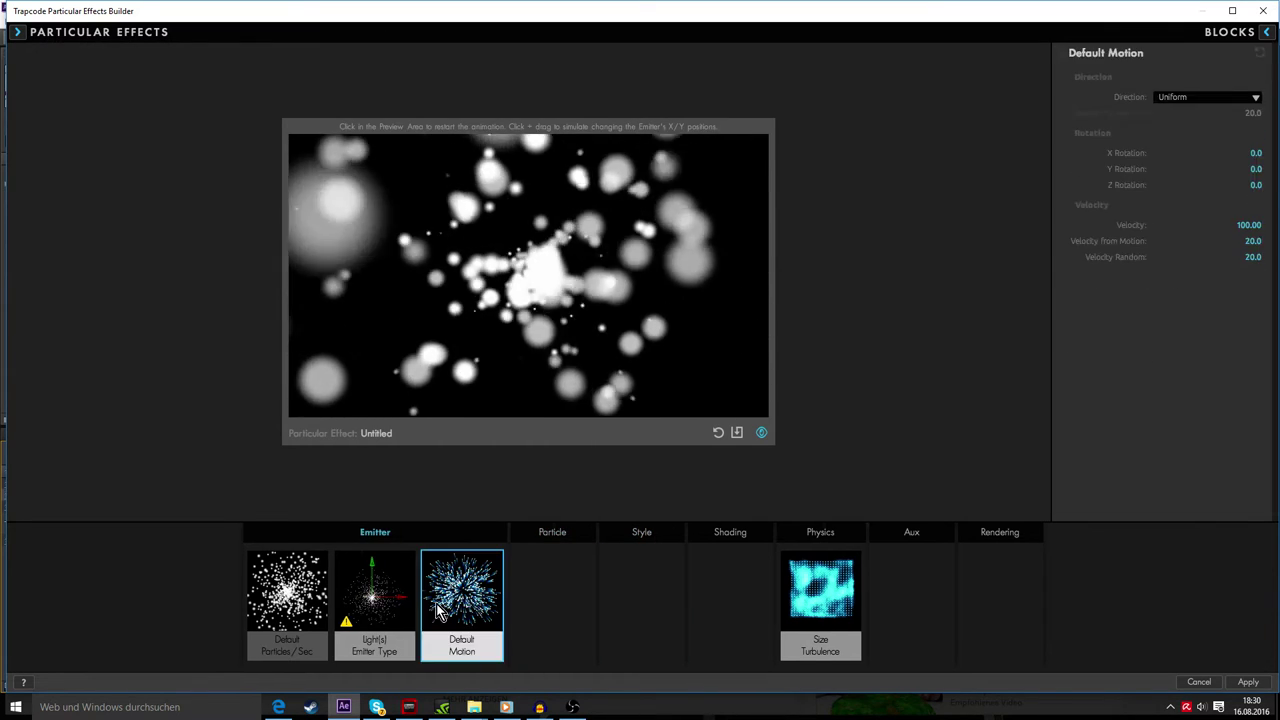
key(Delete)
key(Delete)
key(Delete)
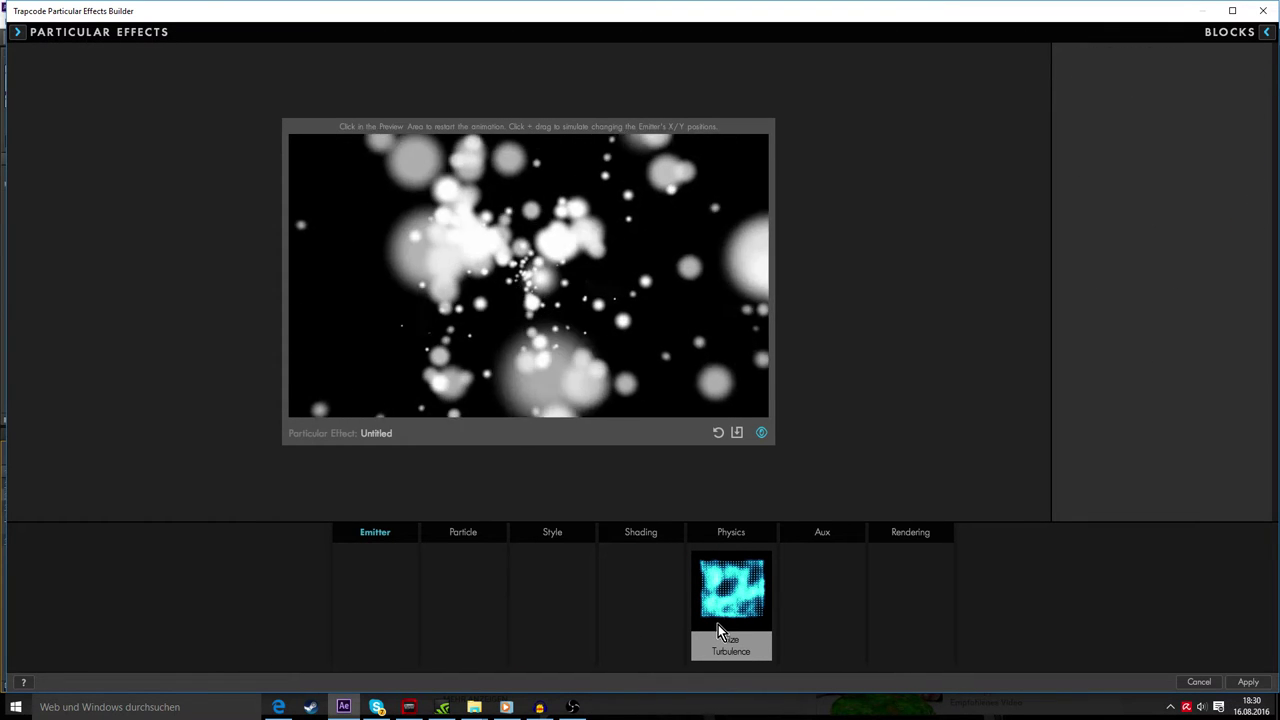
click(612, 298)
drag(482, 328, 690, 380)
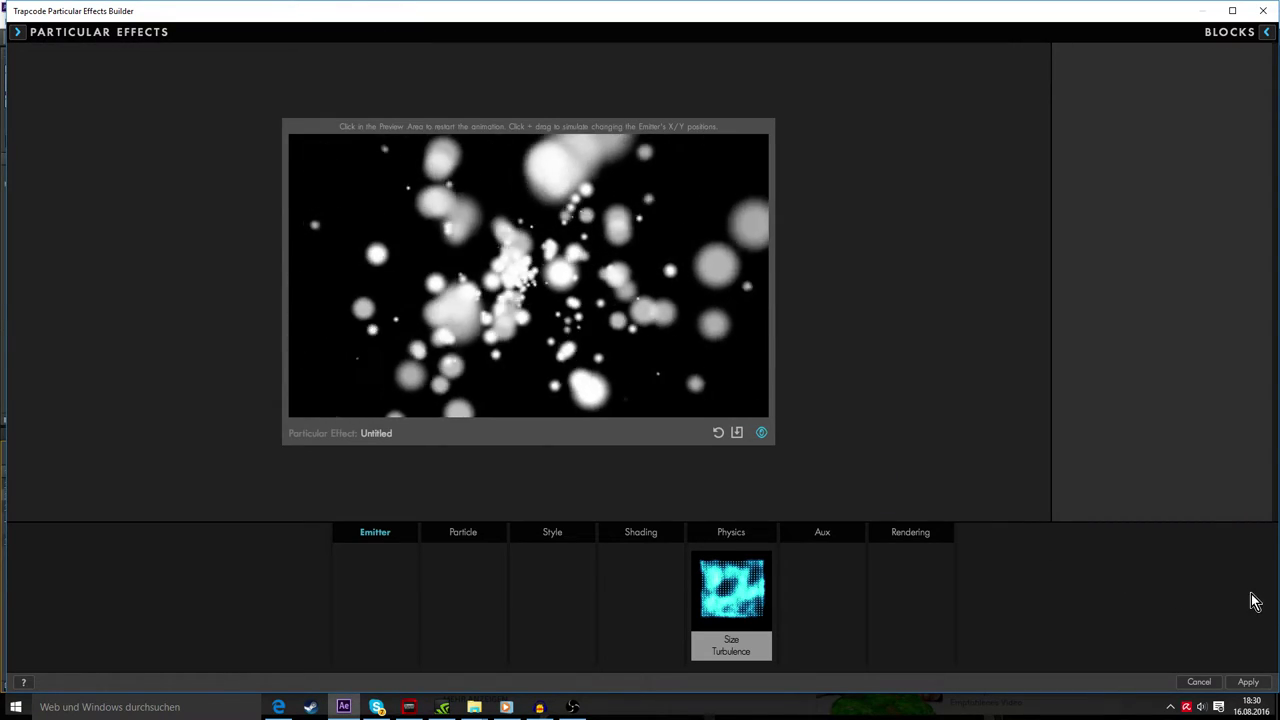
click(1248, 681)
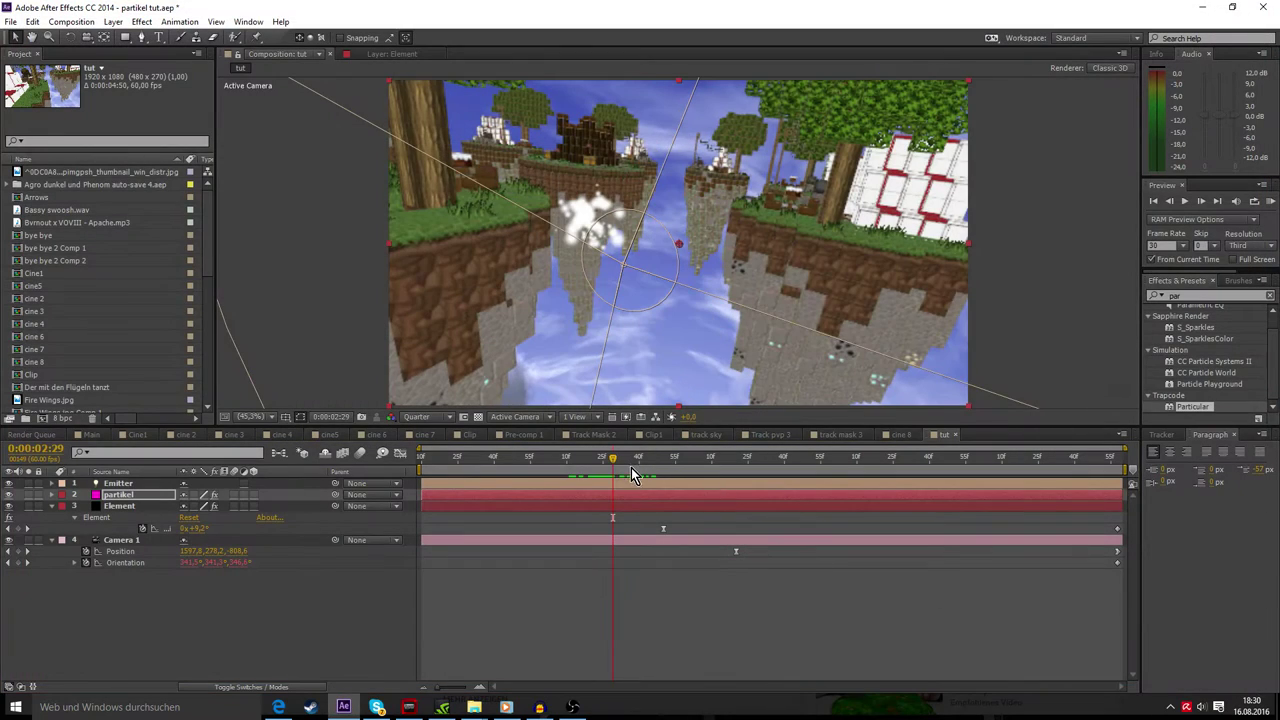
- Reopen the partikel solid's Particular Effect Controls and drop down the Emitter Type list
drag(634, 457, 612, 461)
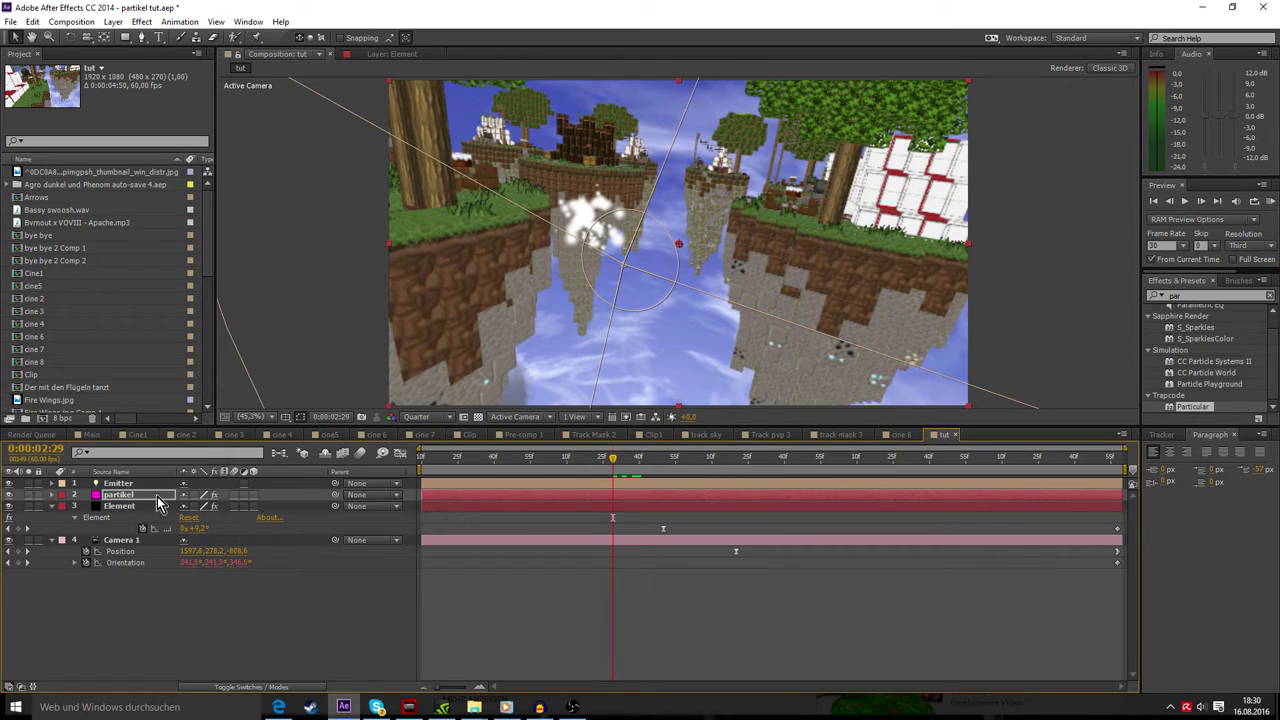
click(136, 485)
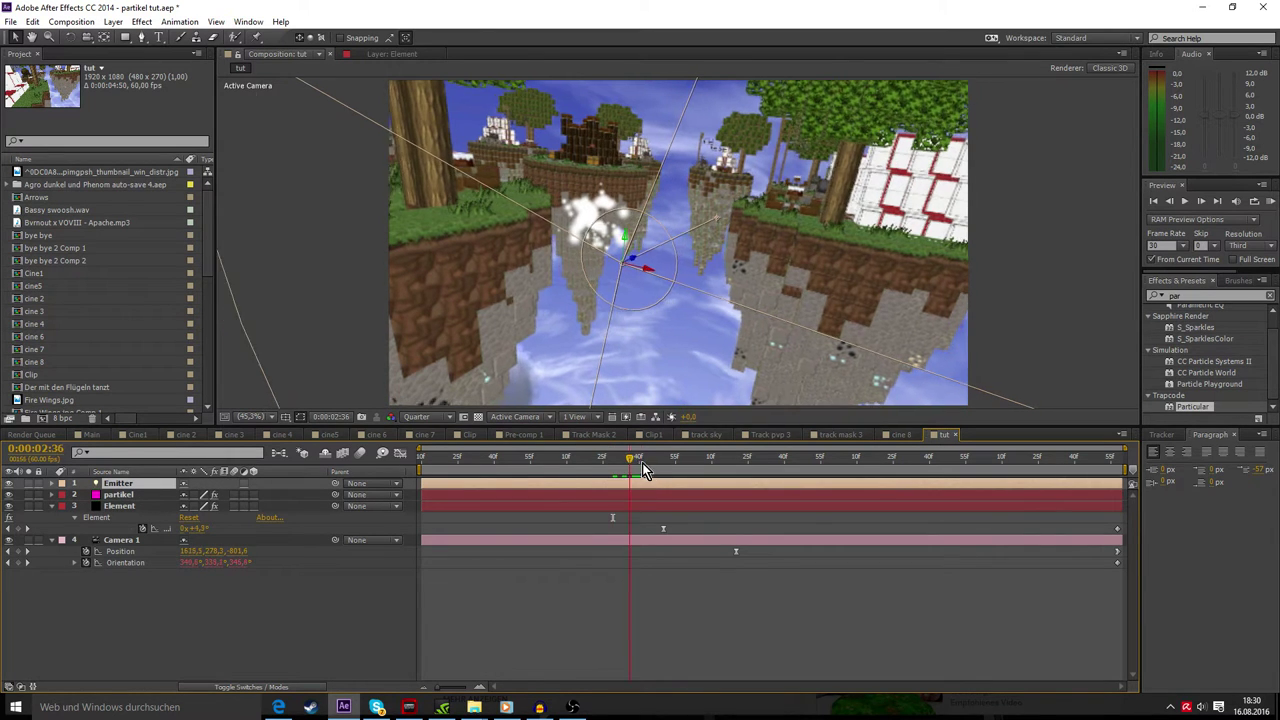
right_click(143, 496)
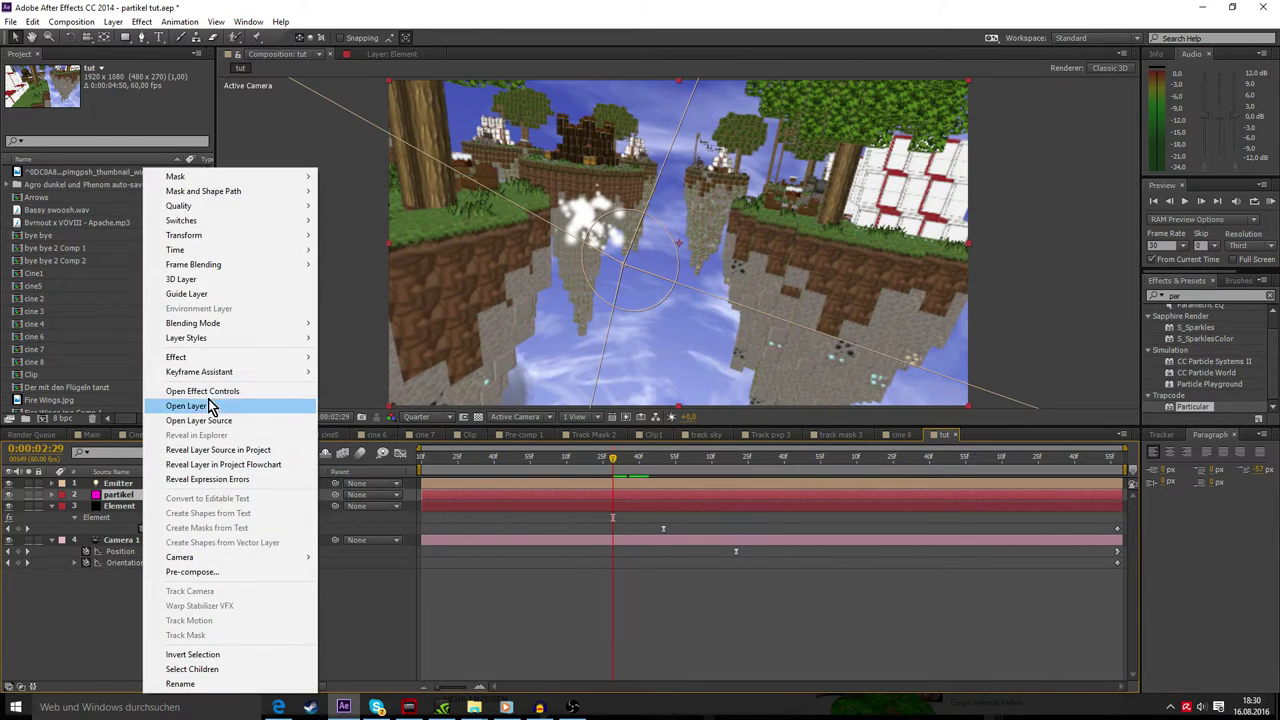
click(202, 391)
click(270, 184)
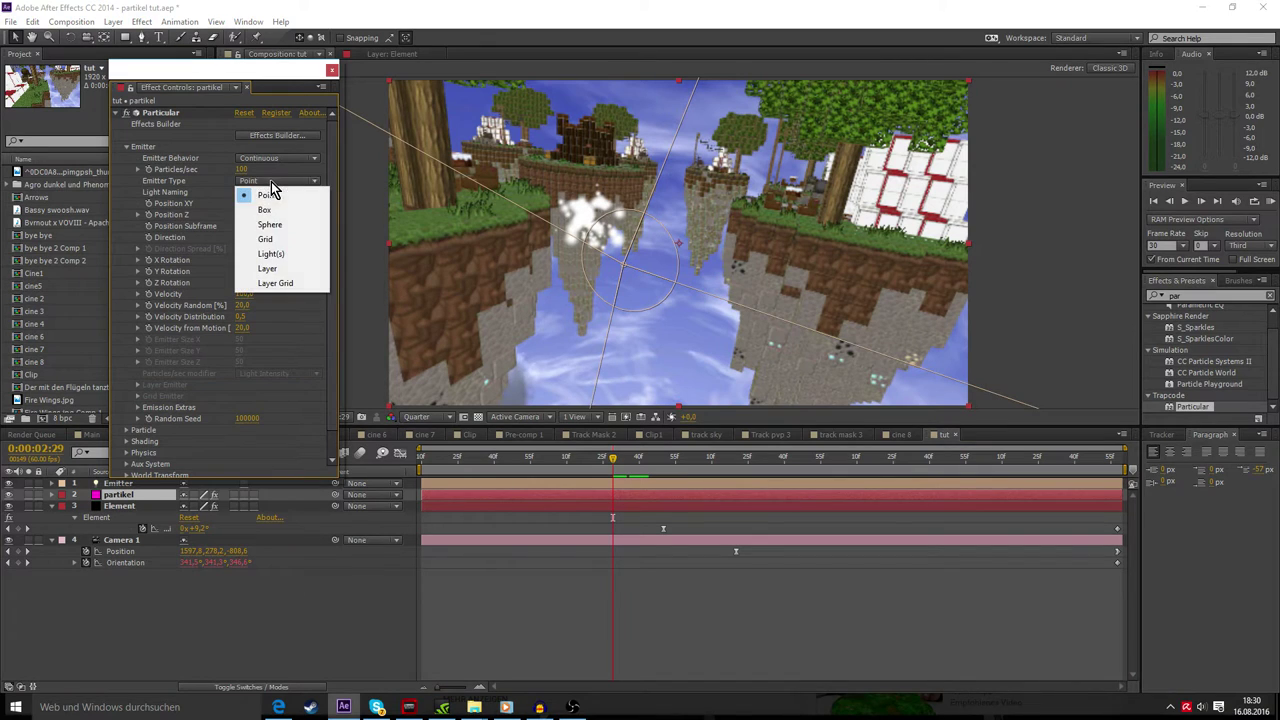
- Set Emitter Type to Light(s), Emitter Size X/Y to 0, velocity 0, and 170 particles/sec
click(280, 257)
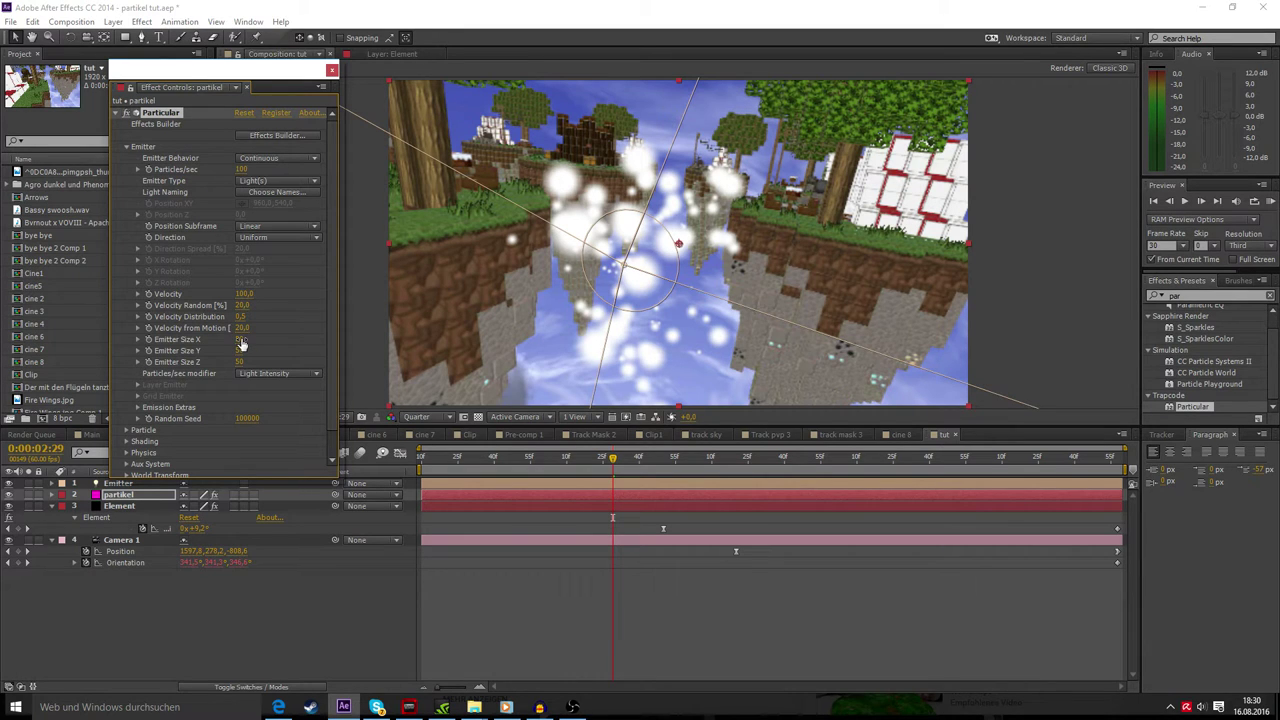
key(Tab)
text(0)
key(Tab)
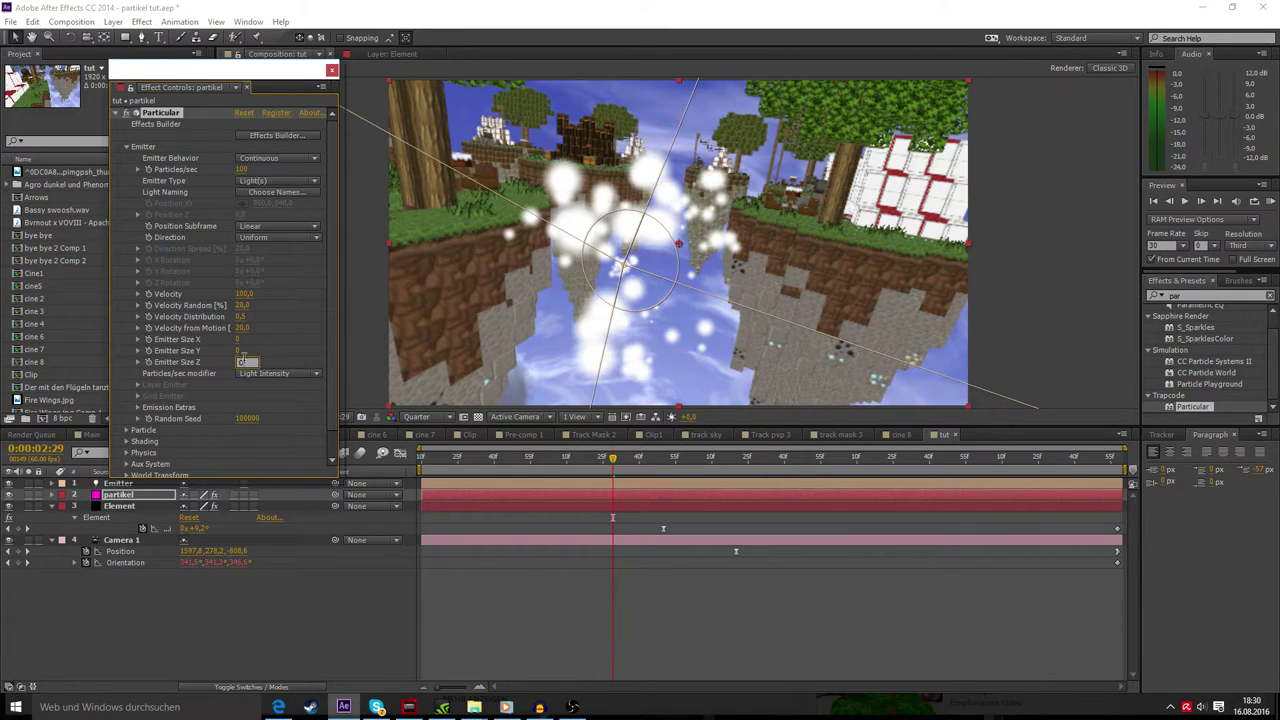
text(0)
click(246, 293)
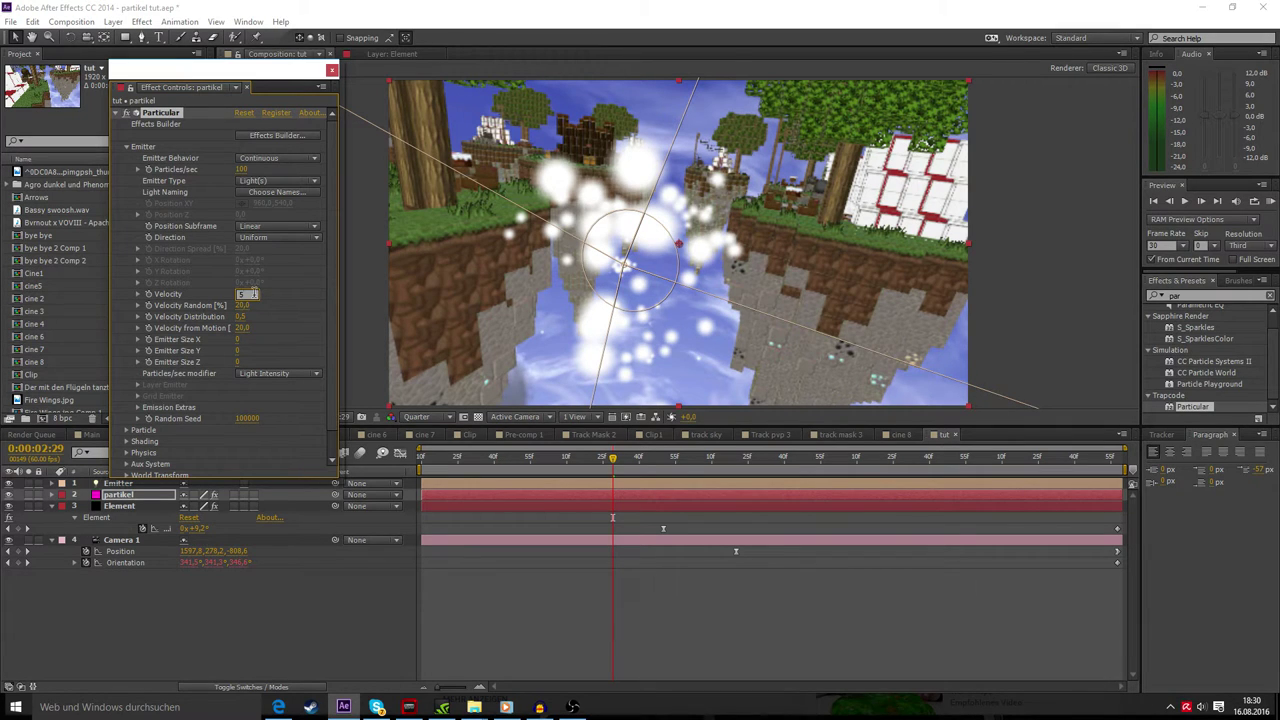
text(0)
key(Tab)
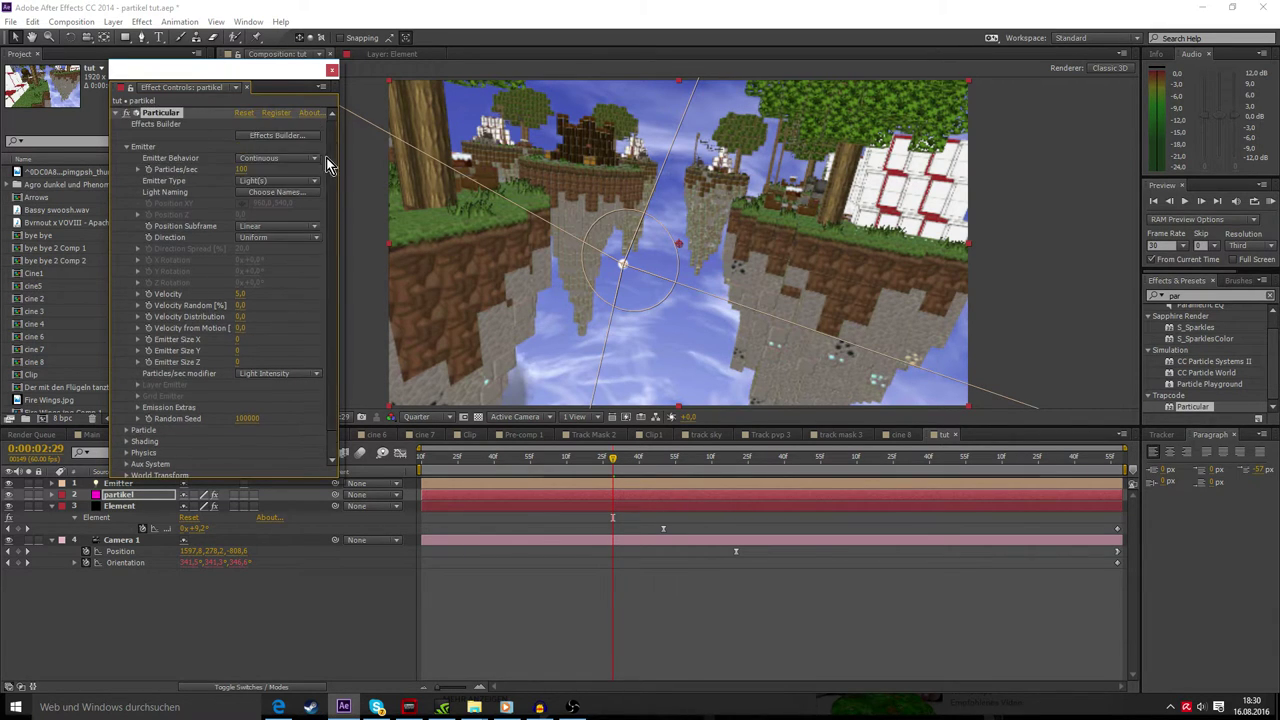
drag(656, 466, 568, 470)
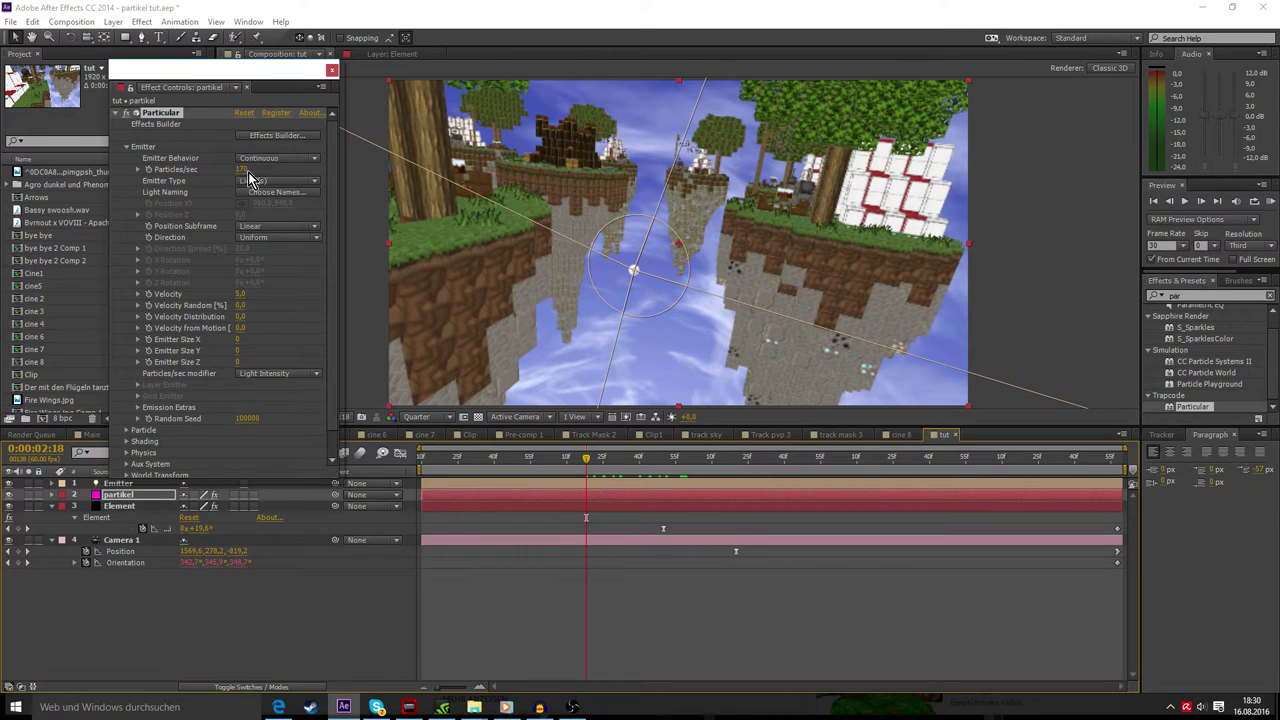
drag(634, 466, 658, 466)
scroll(280, 340, down, 1)
- Set Particle Type to Streaklet with a 5-second Life, then close Effect Controls
click(126, 403)
scroll(130, 410, down, 5)
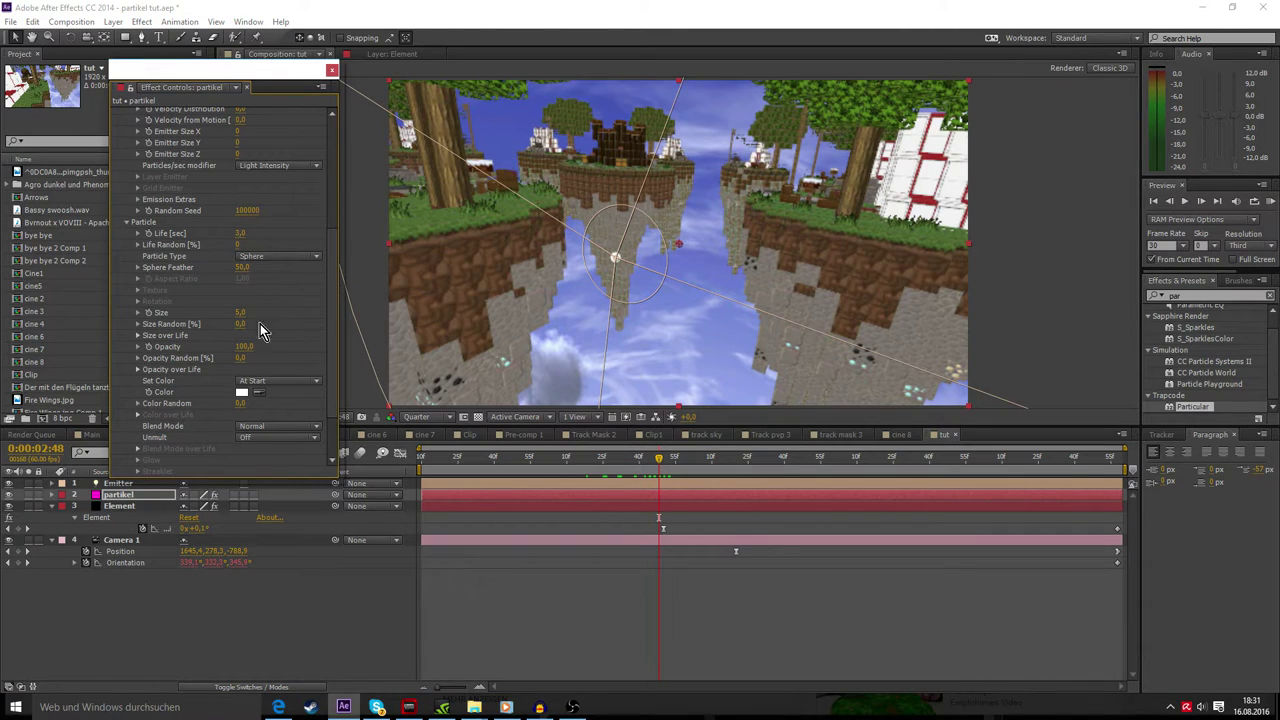
click(258, 260)
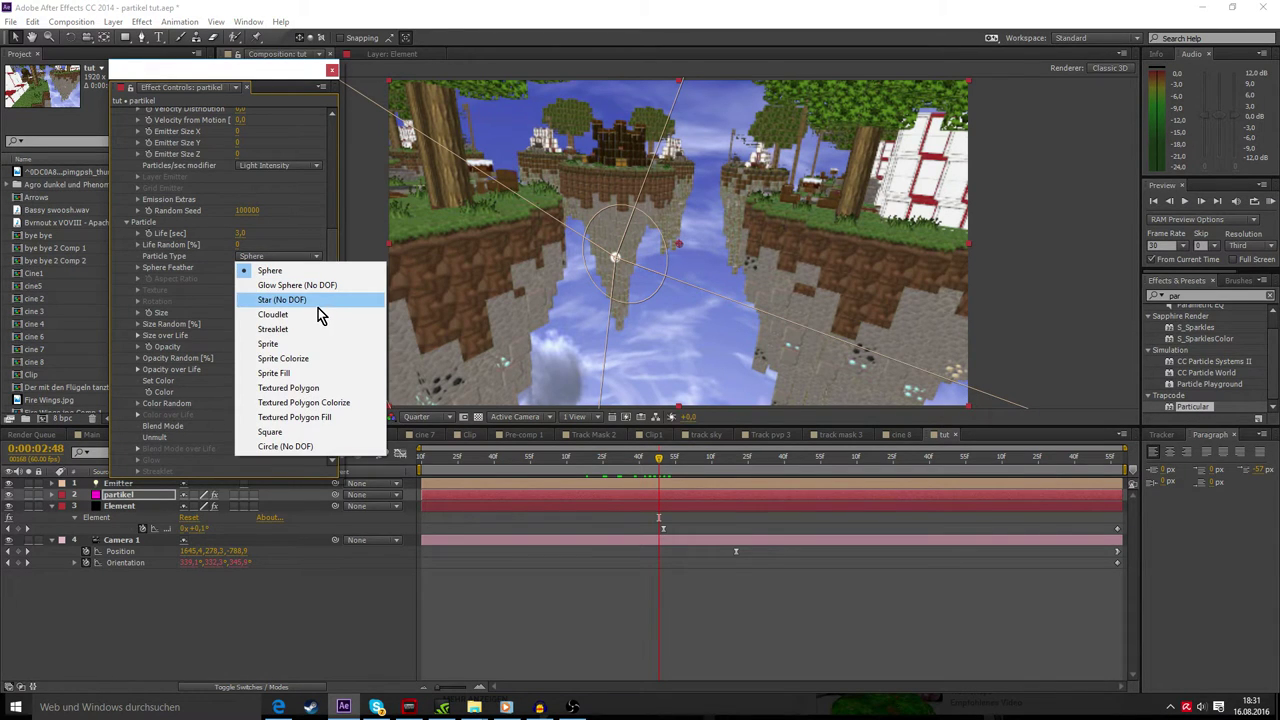
click(312, 330)
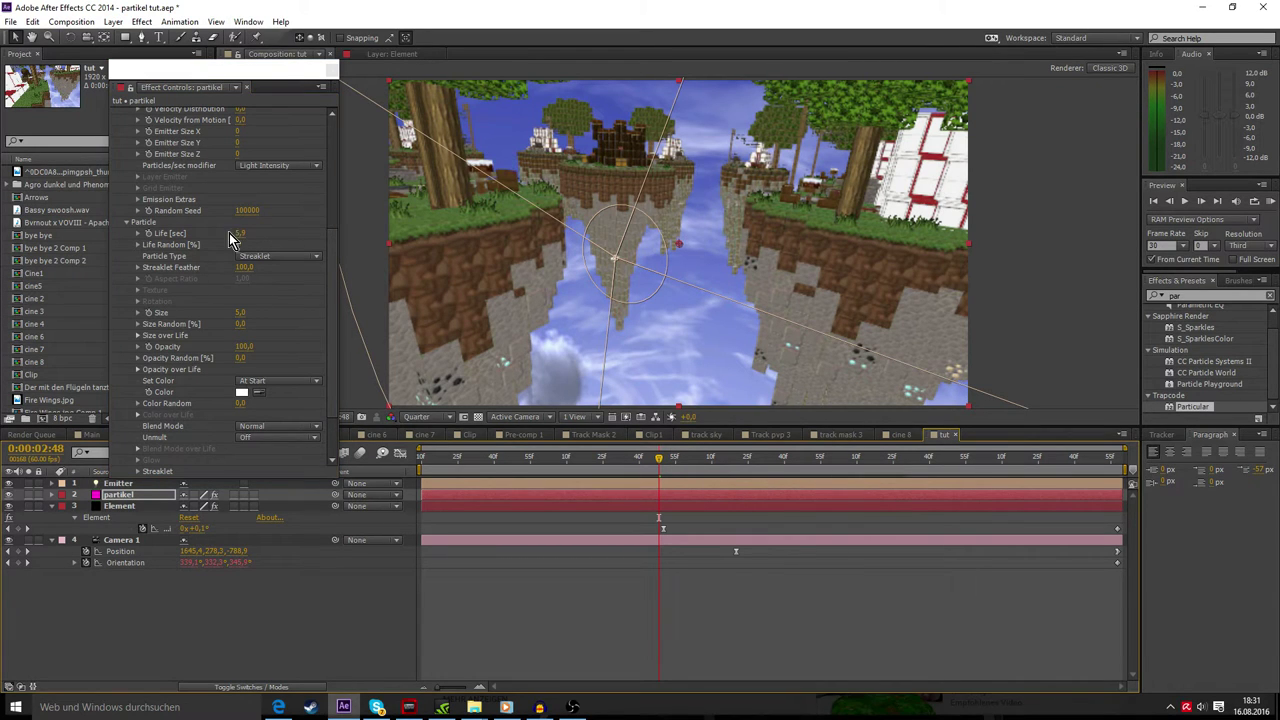
drag(332, 201, 321, 148)
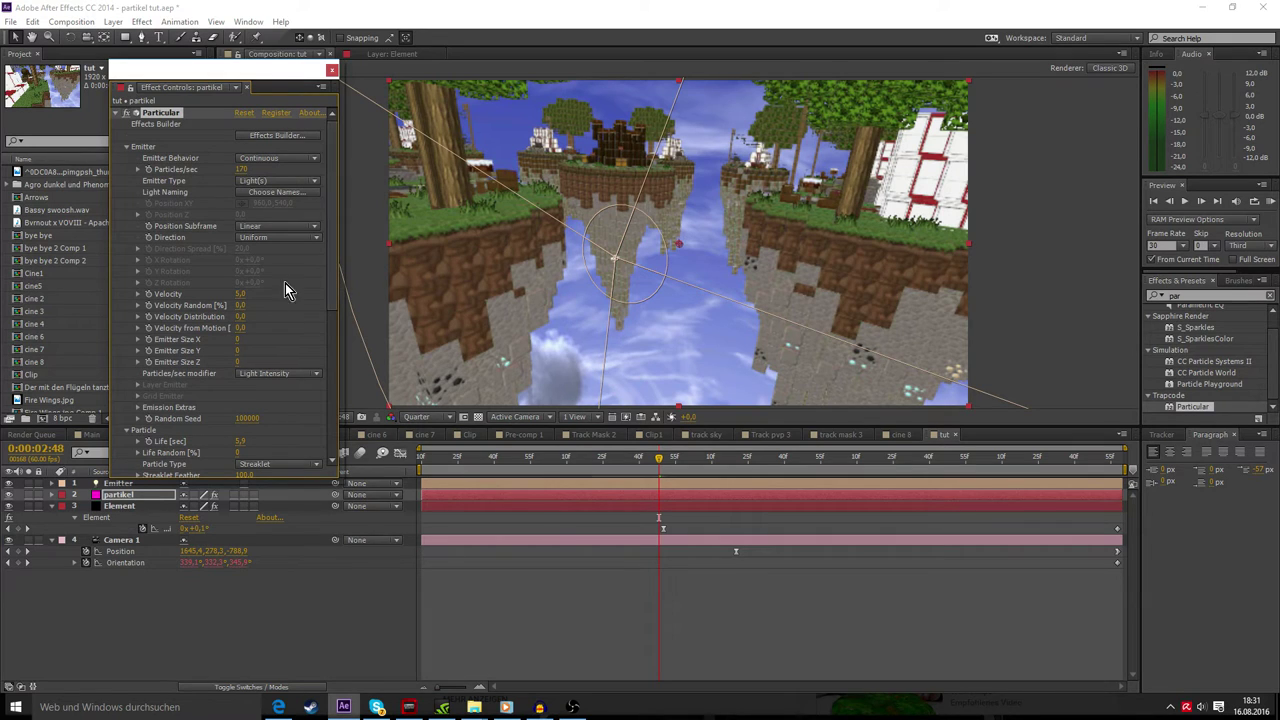
scroll(245, 290, down, 2)
scroll(265, 370, down, 4)
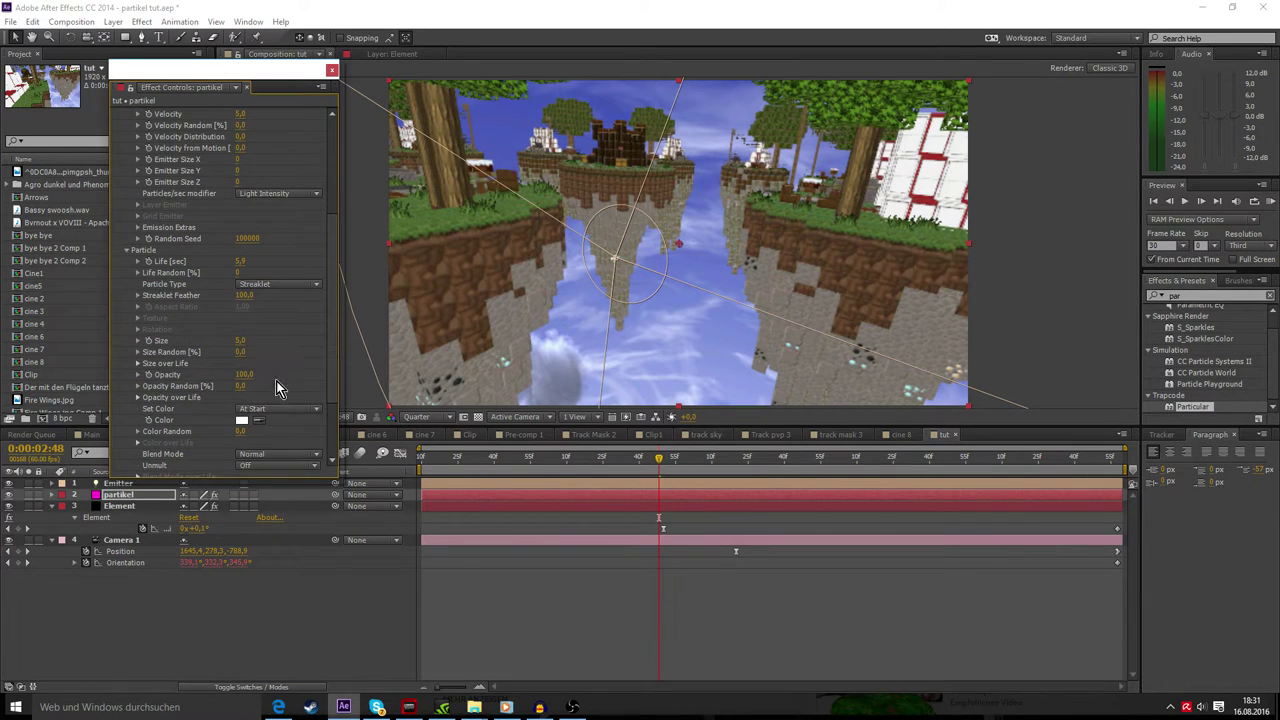
scroll(308, 405, down, 2)
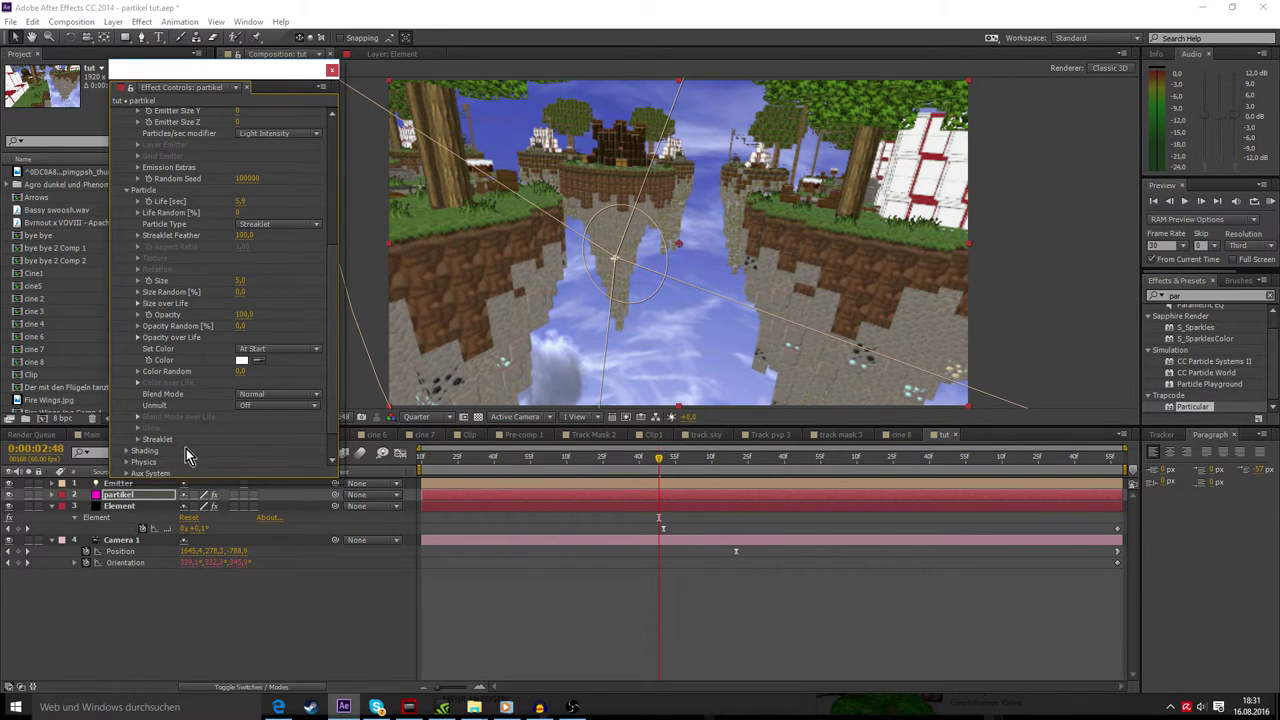
click(332, 75)
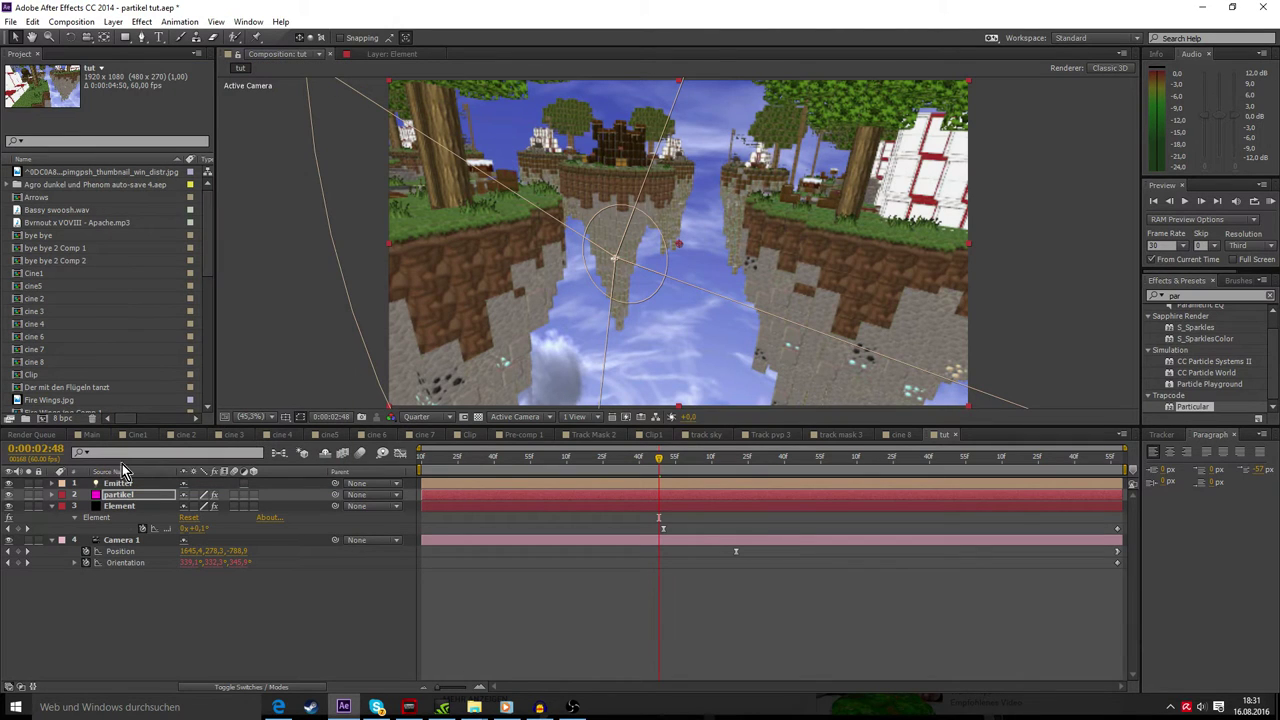
- Reveal the Emitter light's Transform properties and add an expression to its Position
click(112, 485)
click(53, 484)
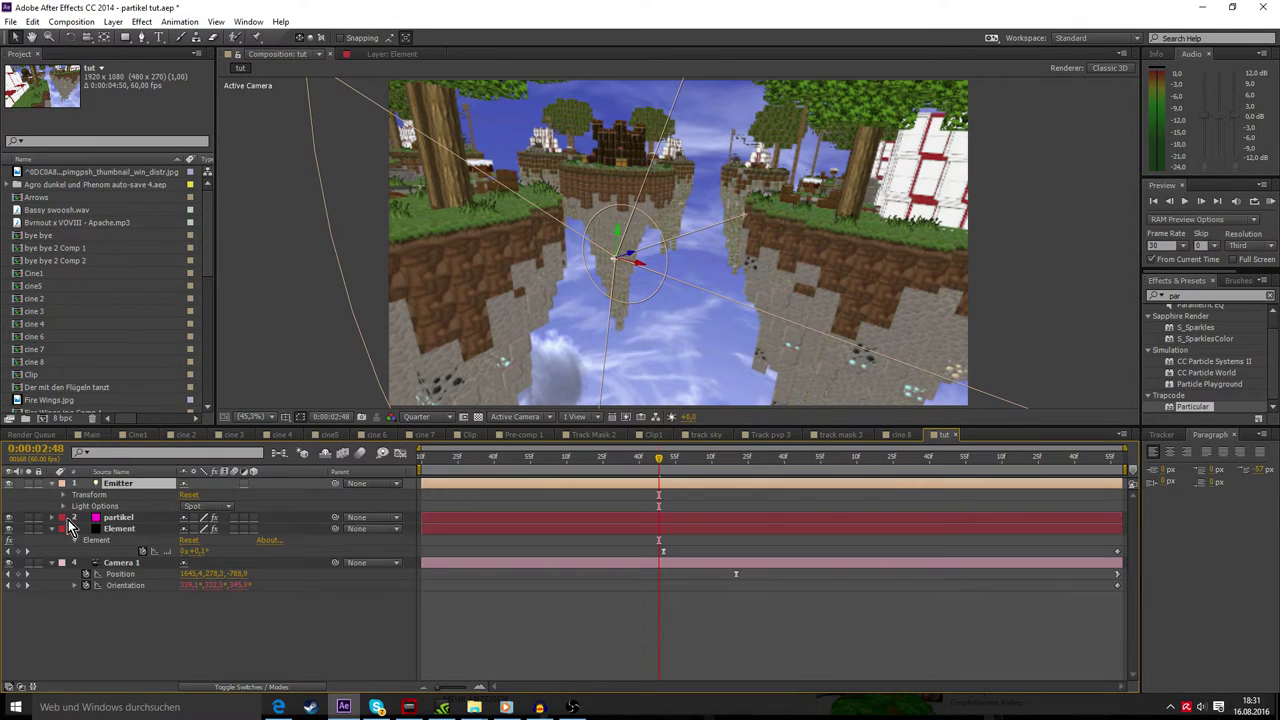
drag(648, 465, 648, 470)
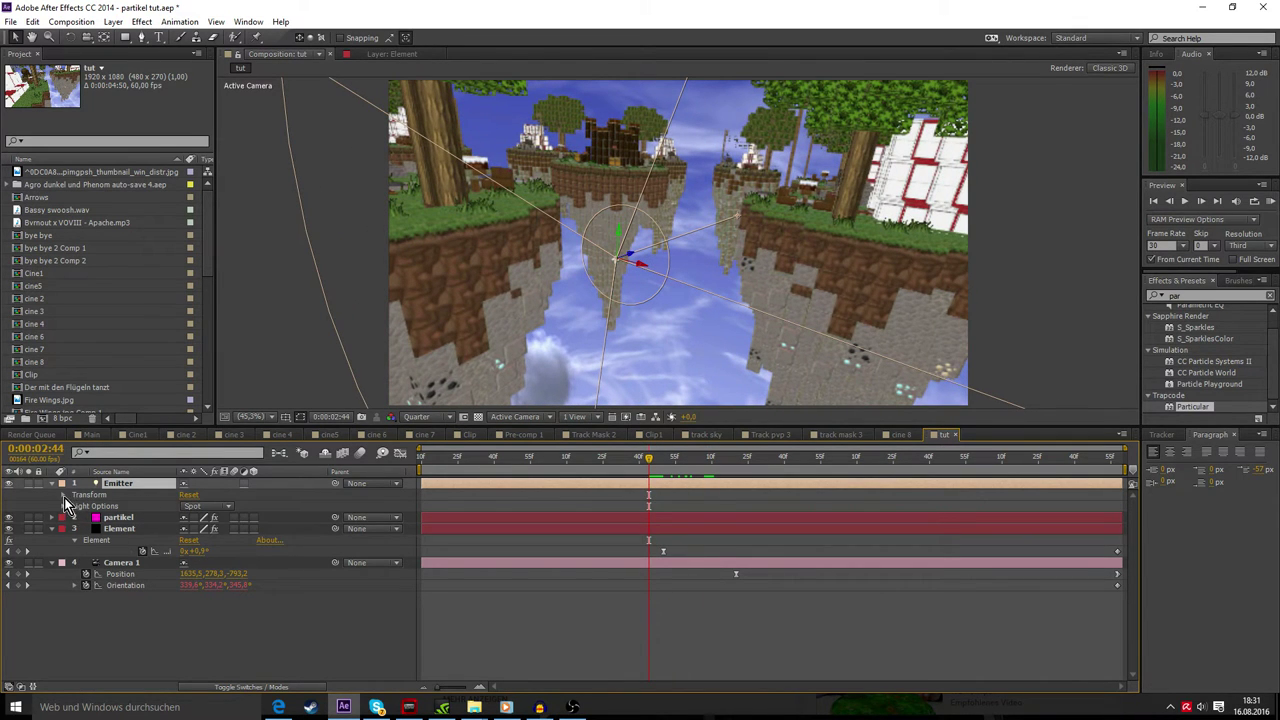
click(63, 495)
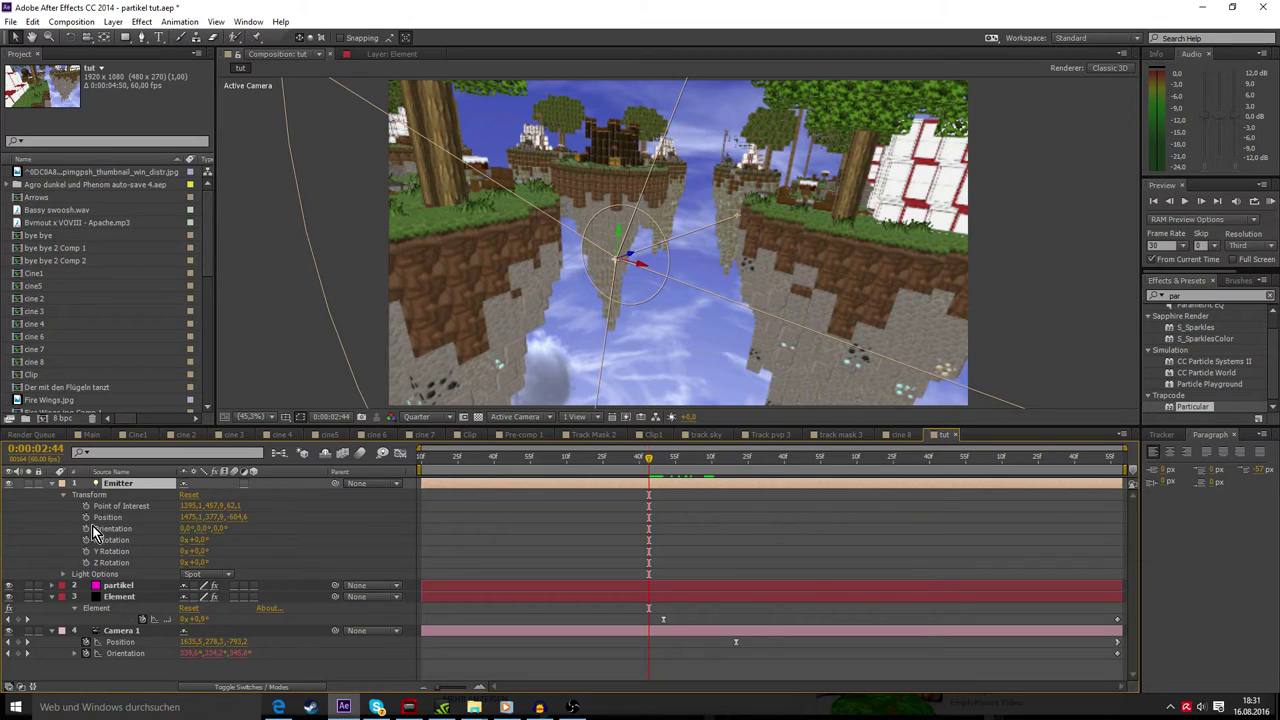
alt+click(88, 518)
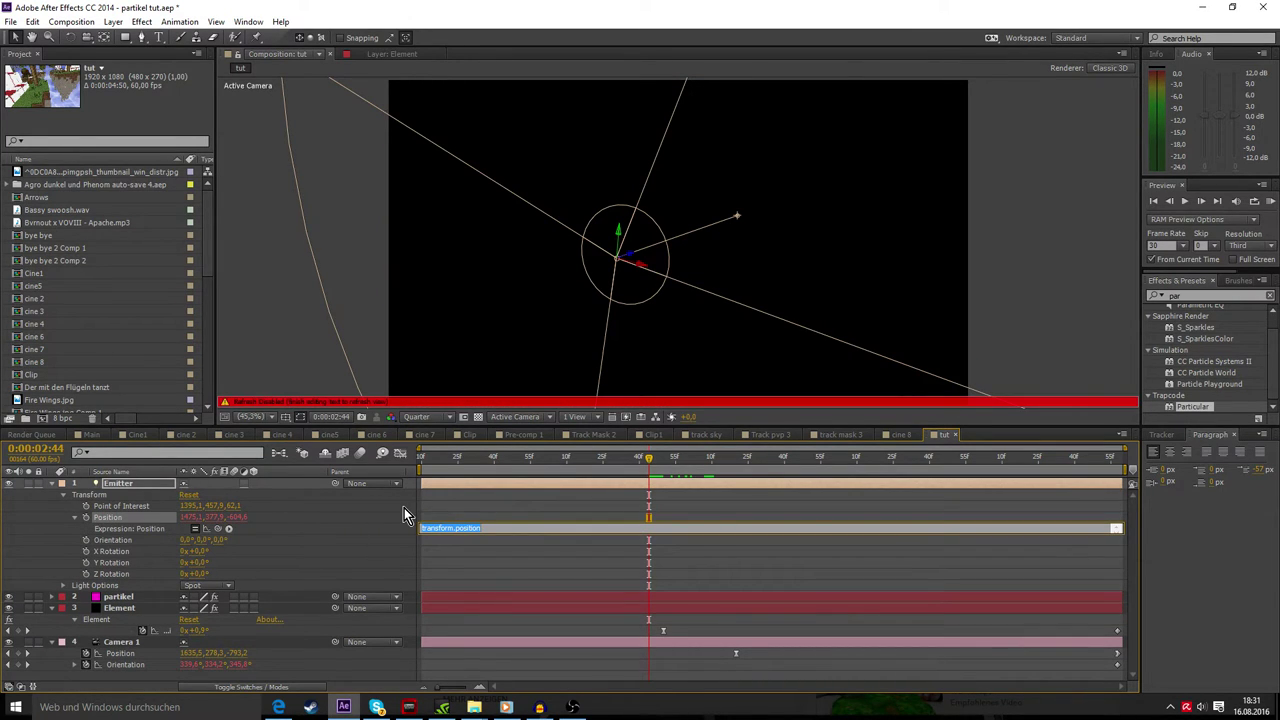
- Replace the Emitter's Position expression with wiggle(0.4,100), dismissing the expression error dialogs
text(wiggle()
click(479, 457)
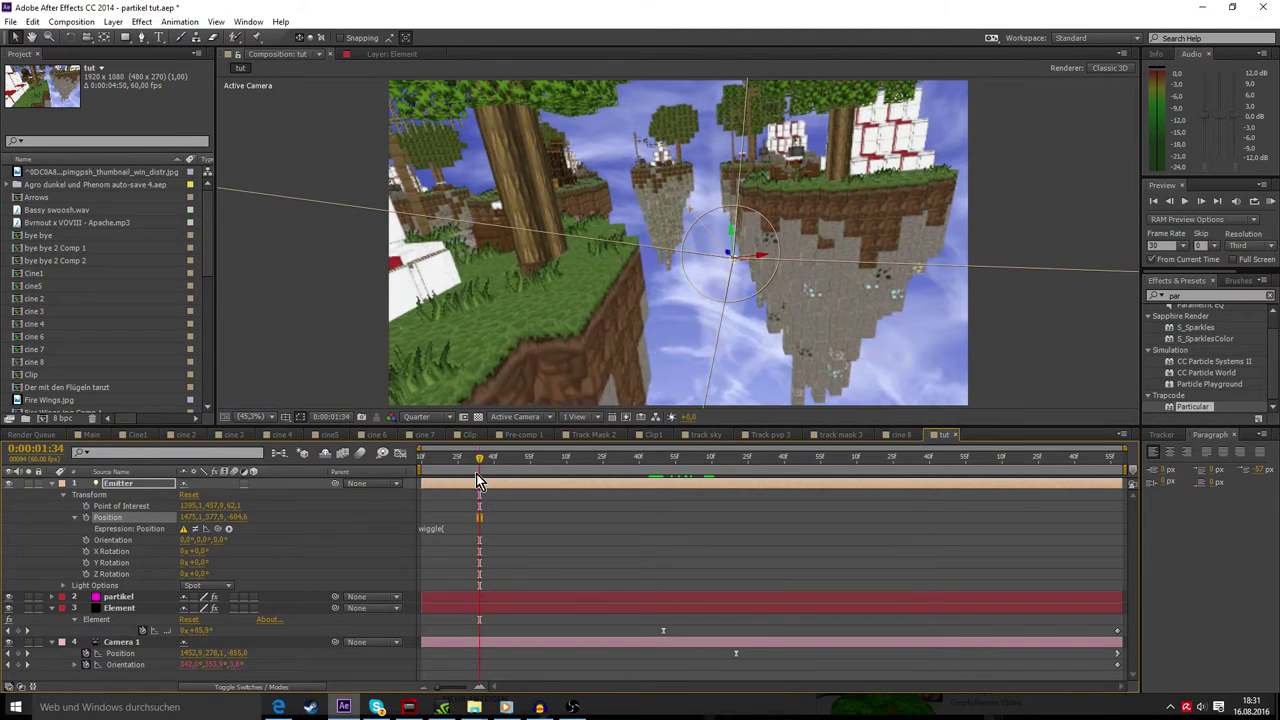
click(808, 392)
click(457, 528)
text(0,4)
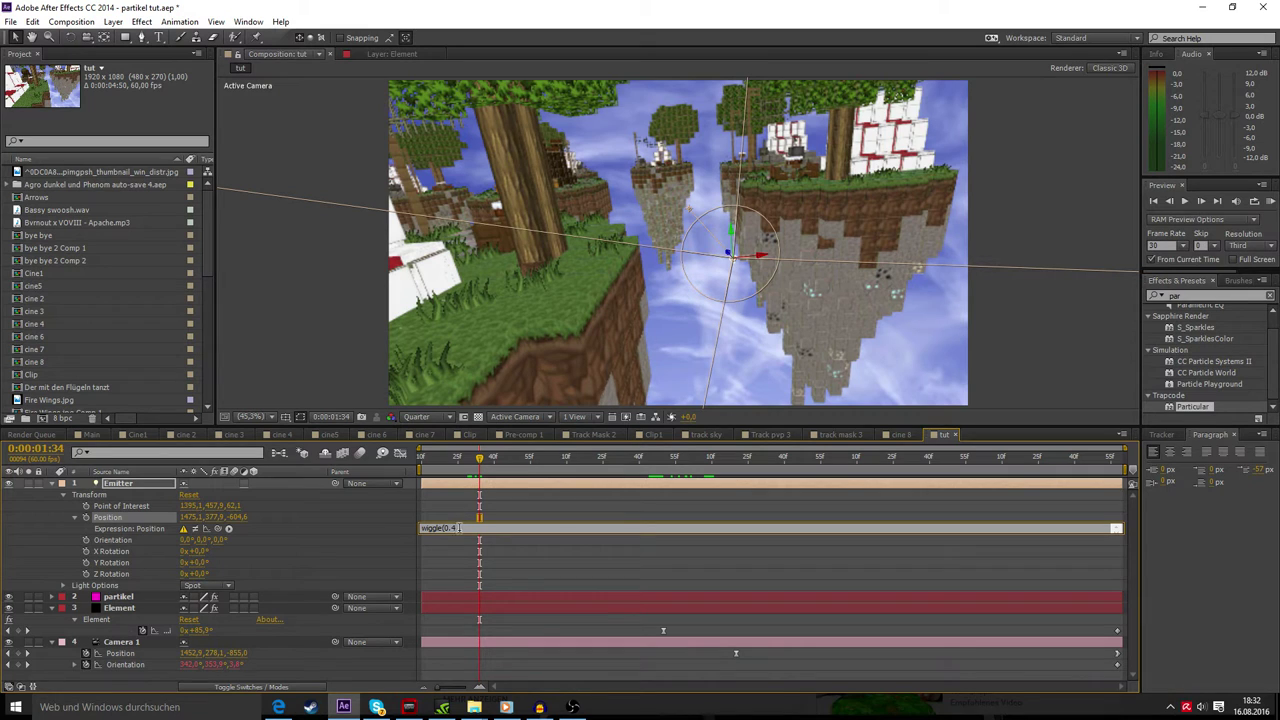
click(480, 462)
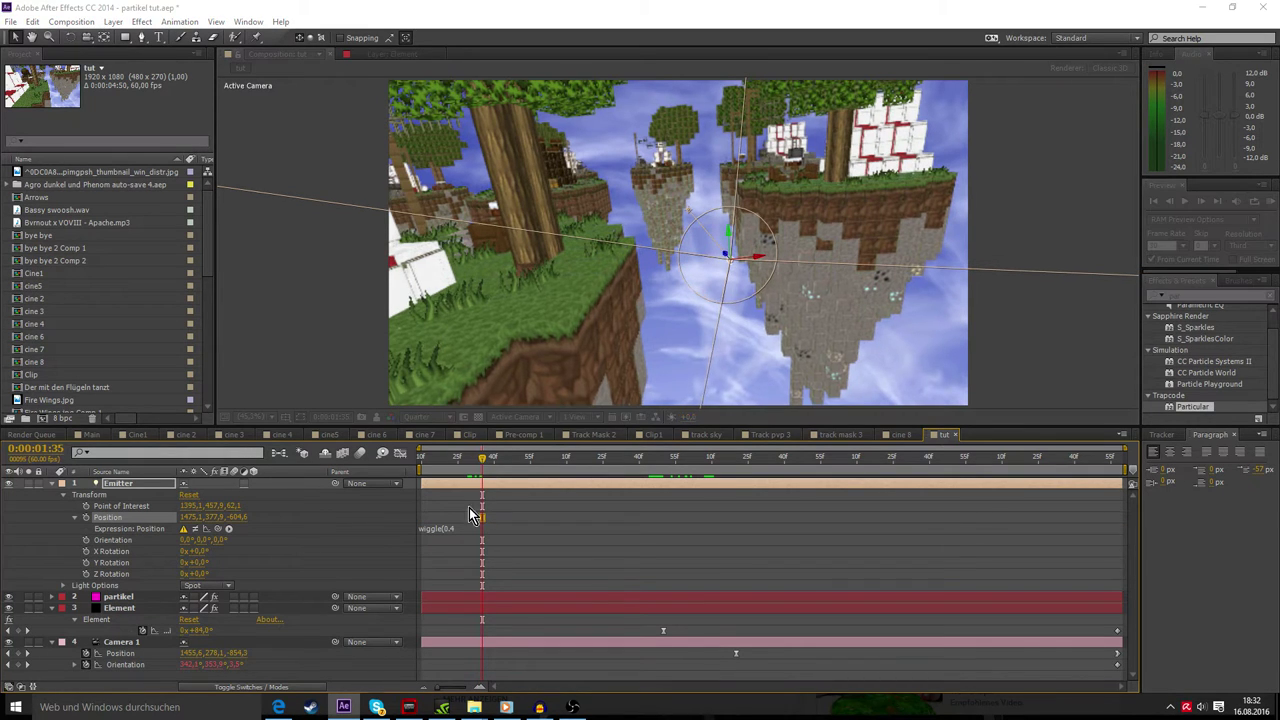
click(805, 390)
click(462, 524)
text(,100))
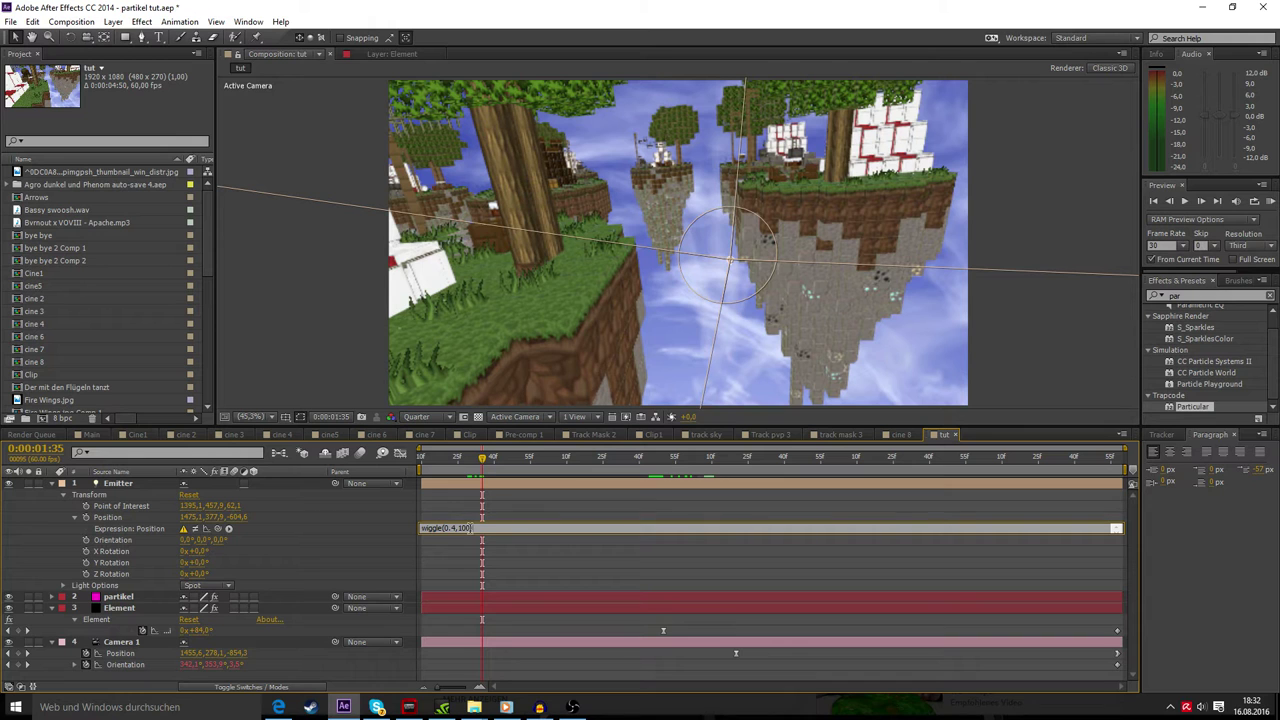
- Tune the wiggle amount, trying 600 before settling on wiggle(0.4,200), and review the emitter motion
click(488, 557)
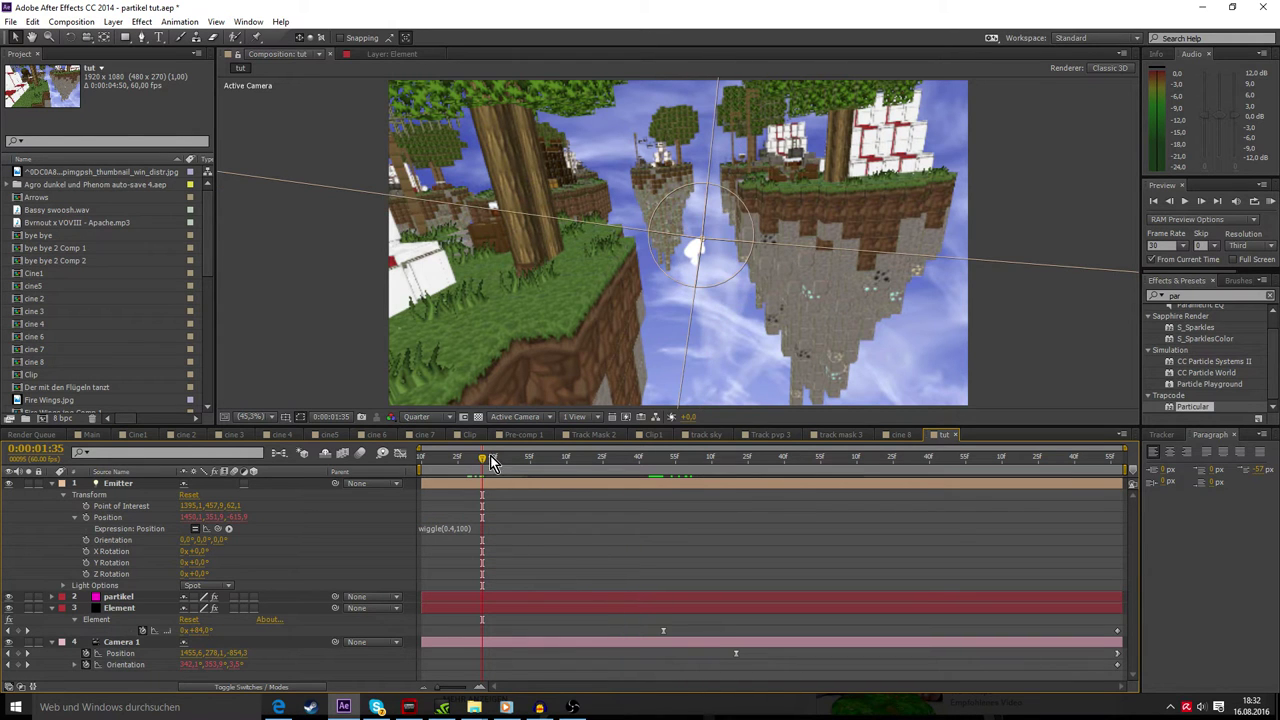
drag(491, 456, 568, 488)
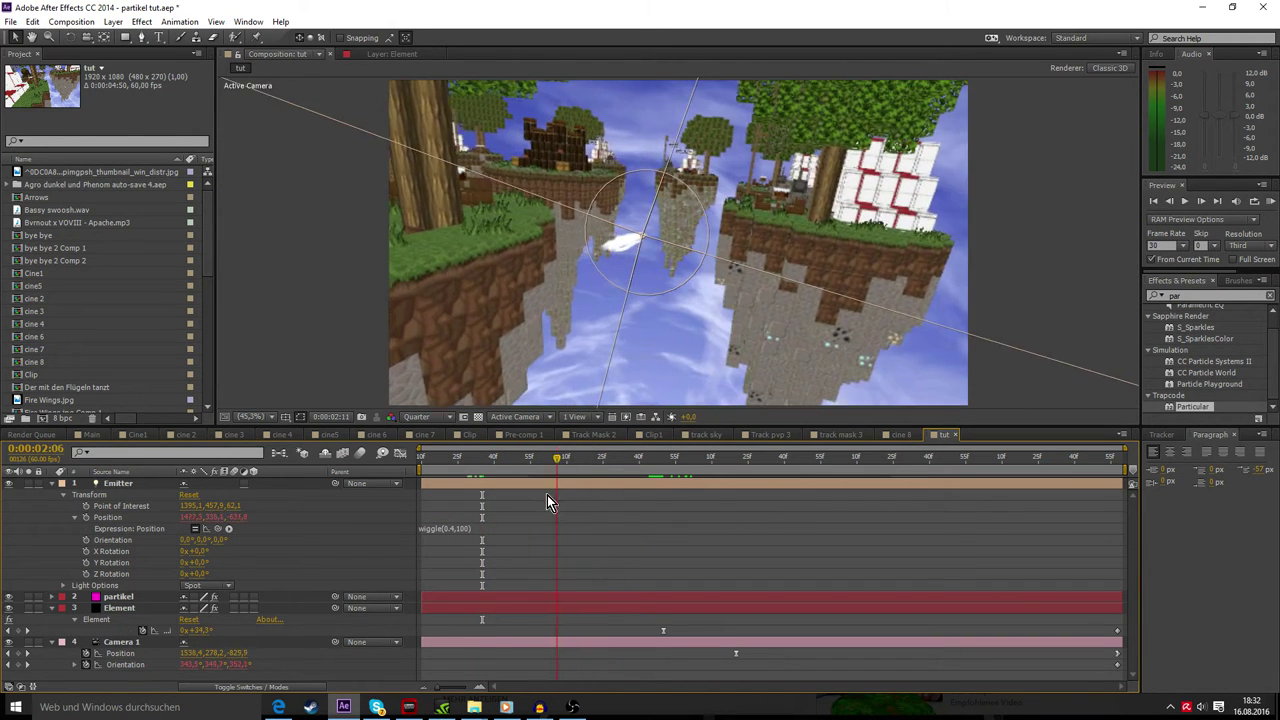
drag(550, 500, 580, 513)
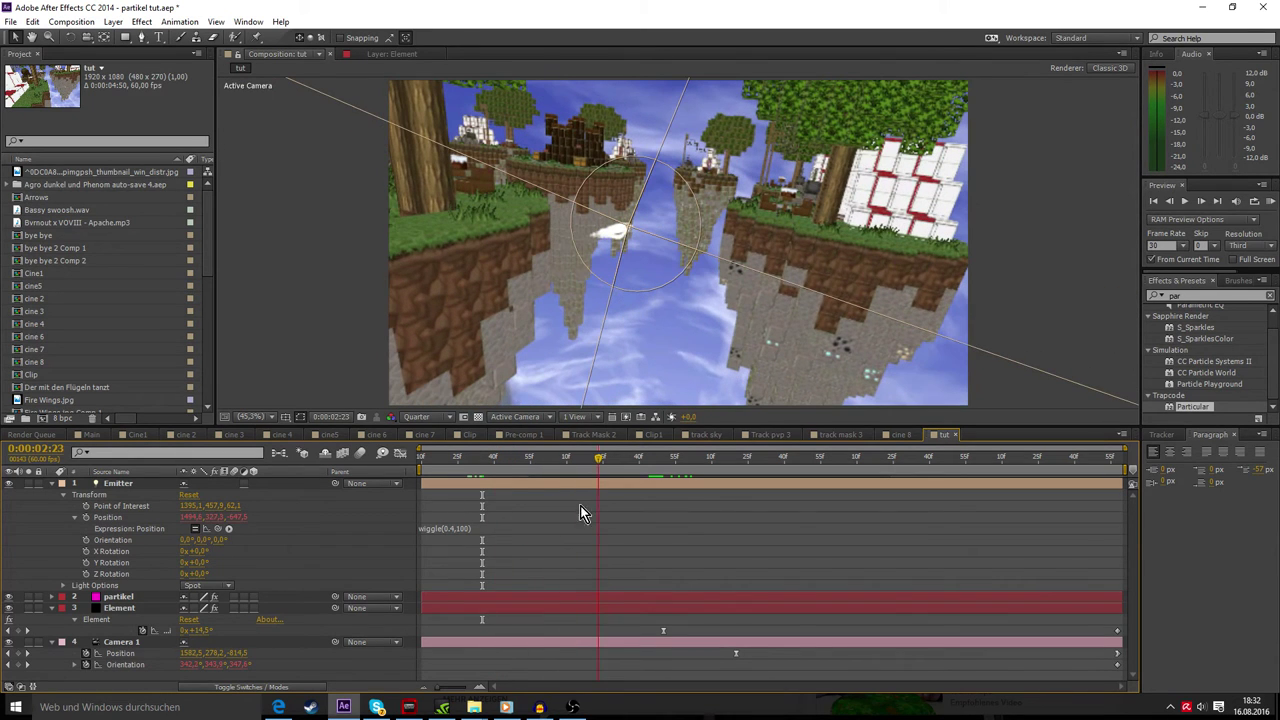
click(467, 530)
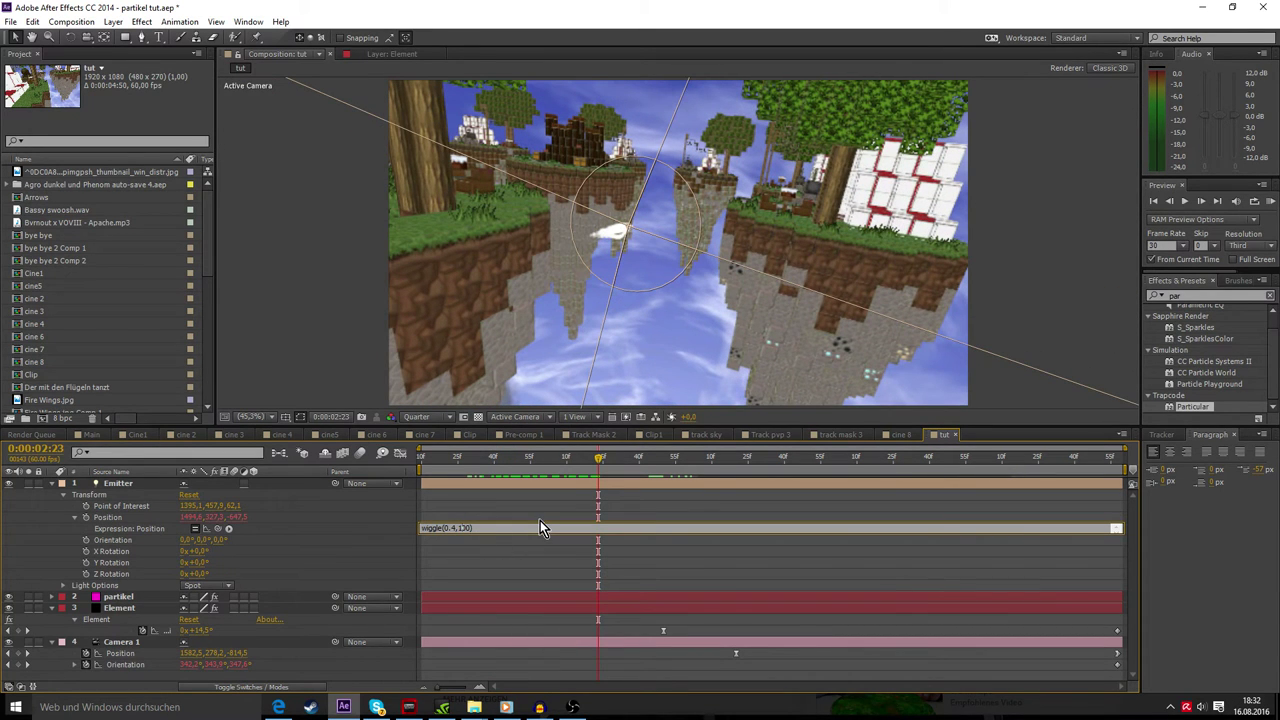
text(600)
click(508, 507)
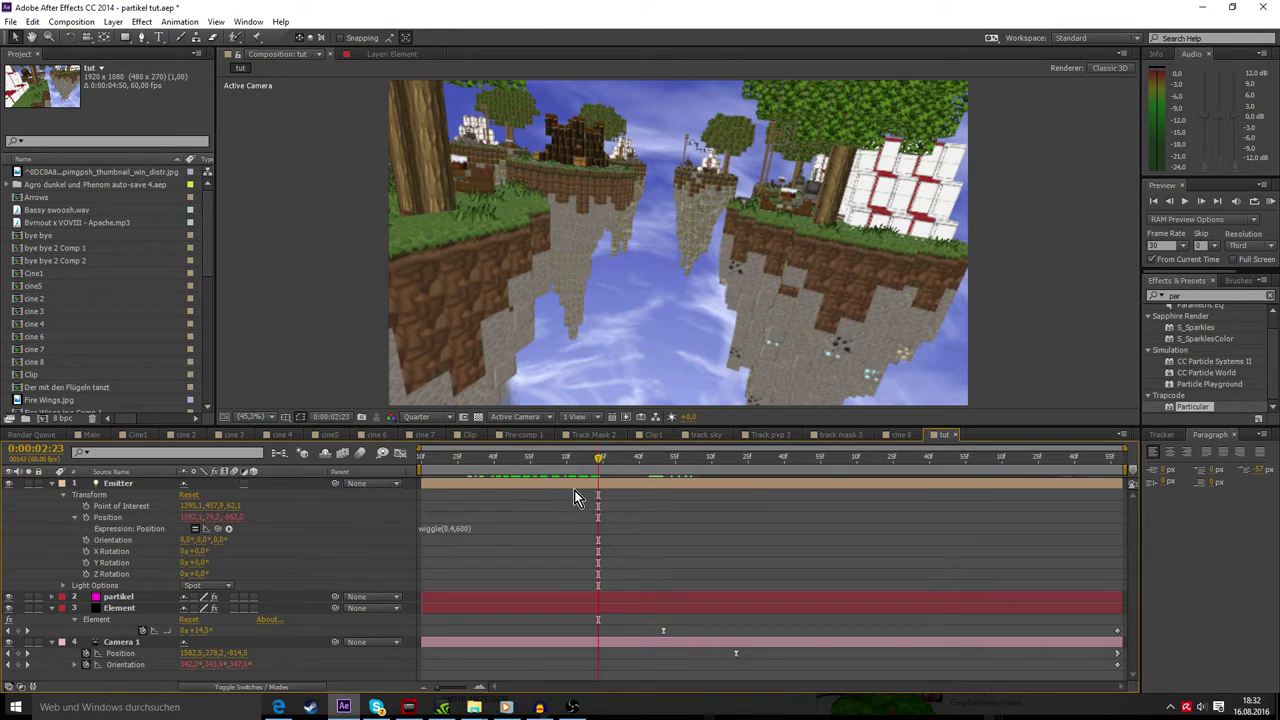
drag(597, 463, 460, 467)
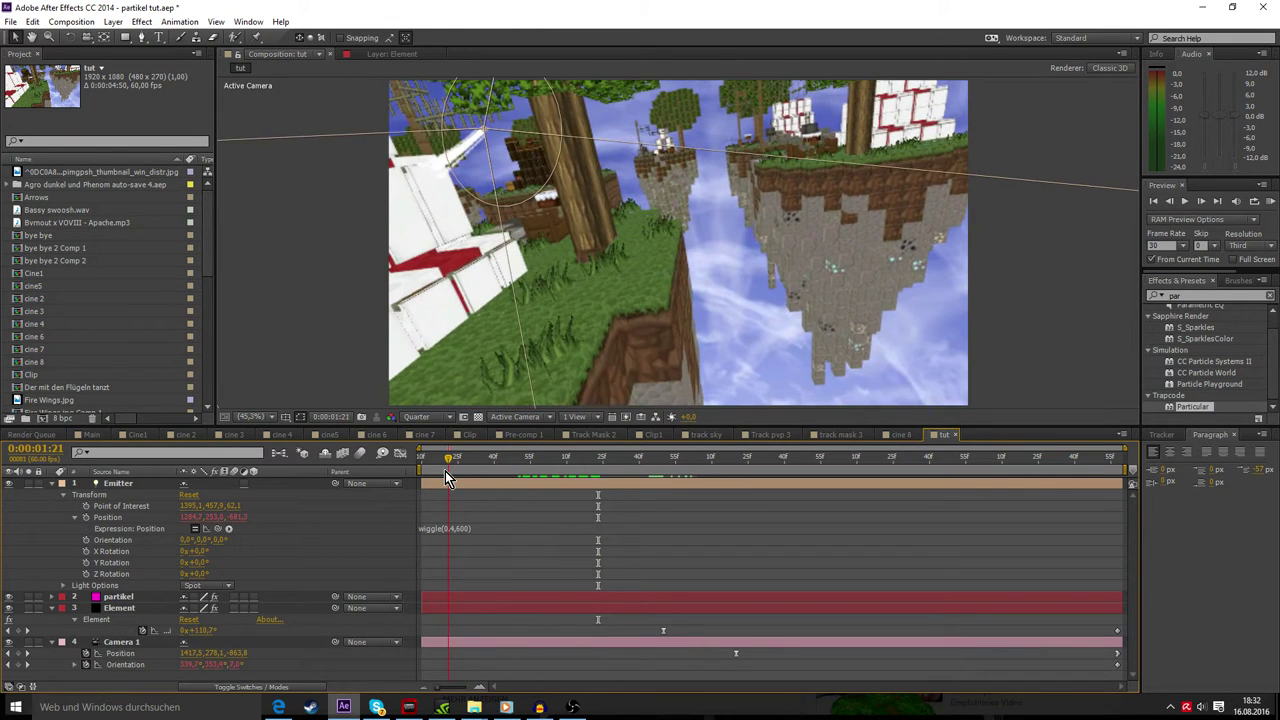
click(466, 527)
text(4)
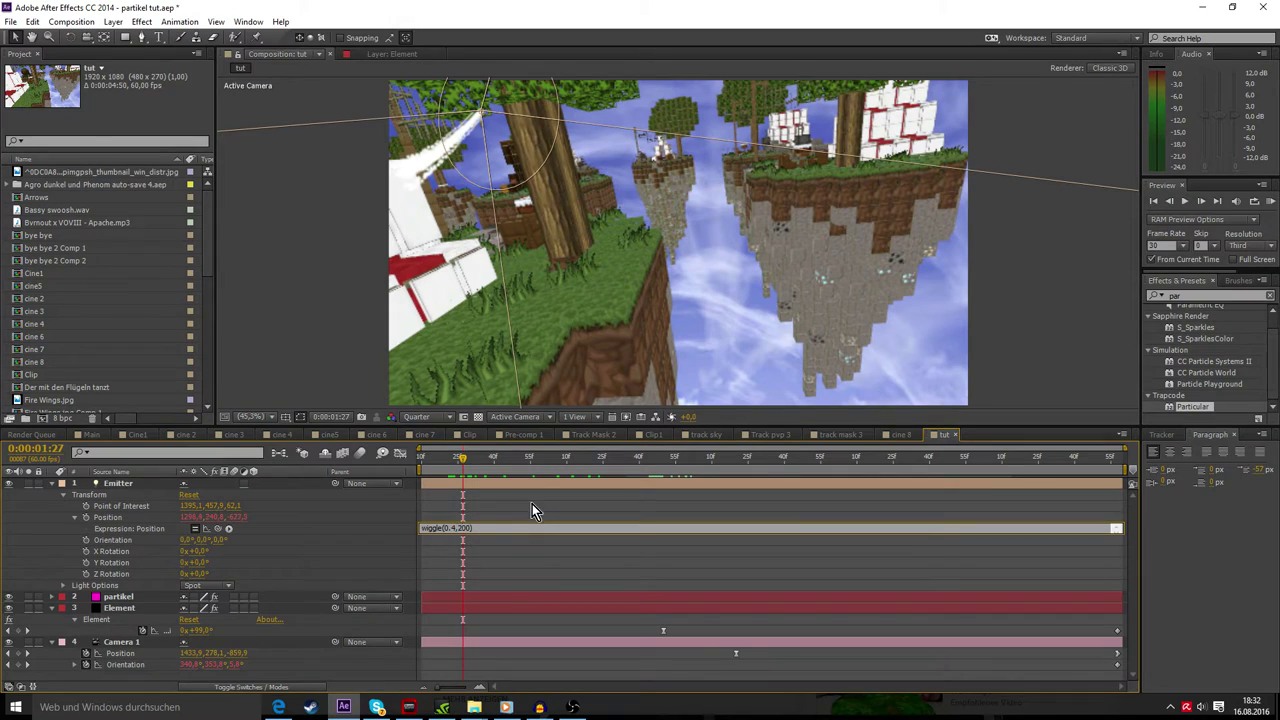
click(532, 506)
mouse_move(473, 465)
mouse_down()
mouse_move(706, 487)
mouse_move(668, 513)
mouse_up()
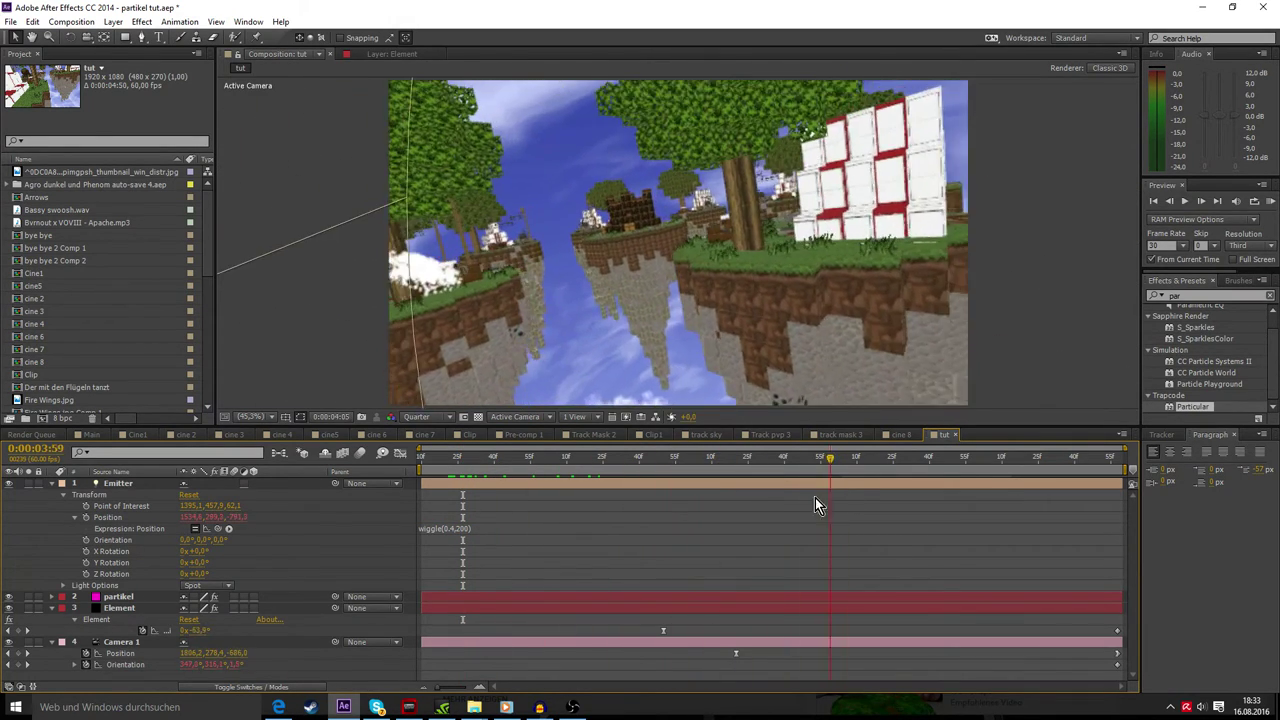
- Move the Emitter light to the right in the scene and show the partikel layer's Particular settings
click(118, 485)
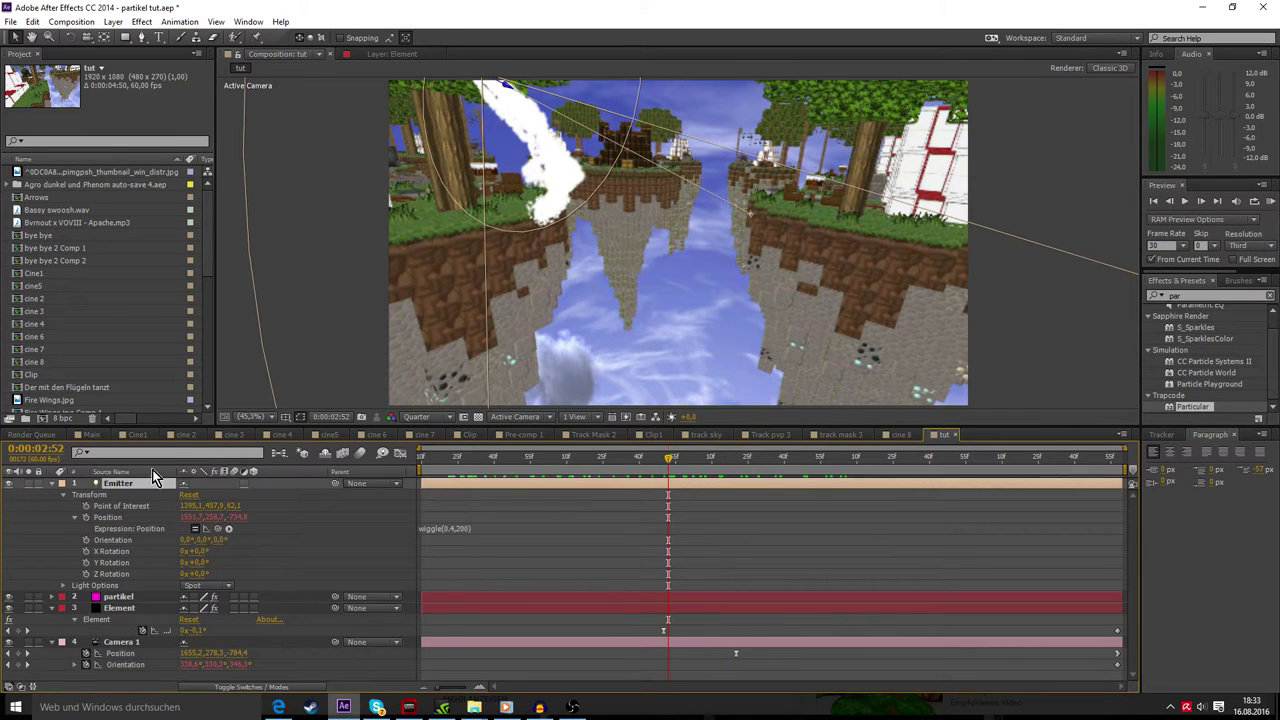
drag(645, 465, 602, 465)
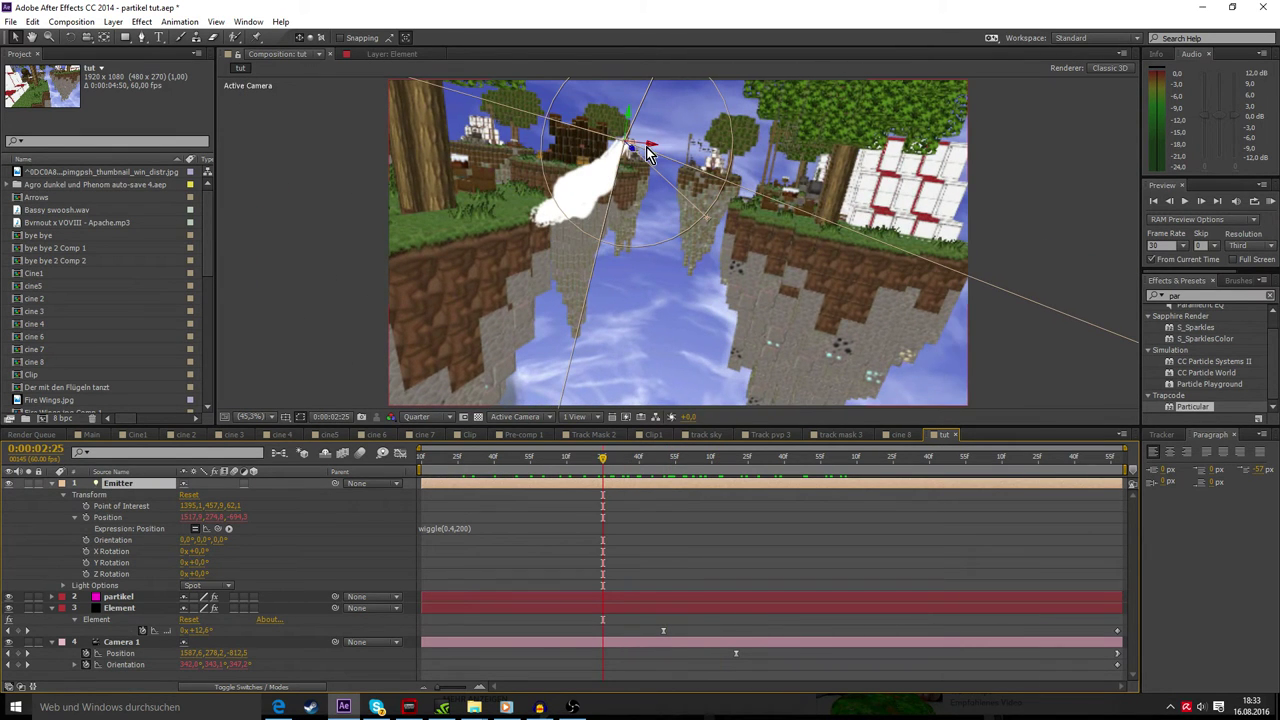
drag(652, 147, 672, 168)
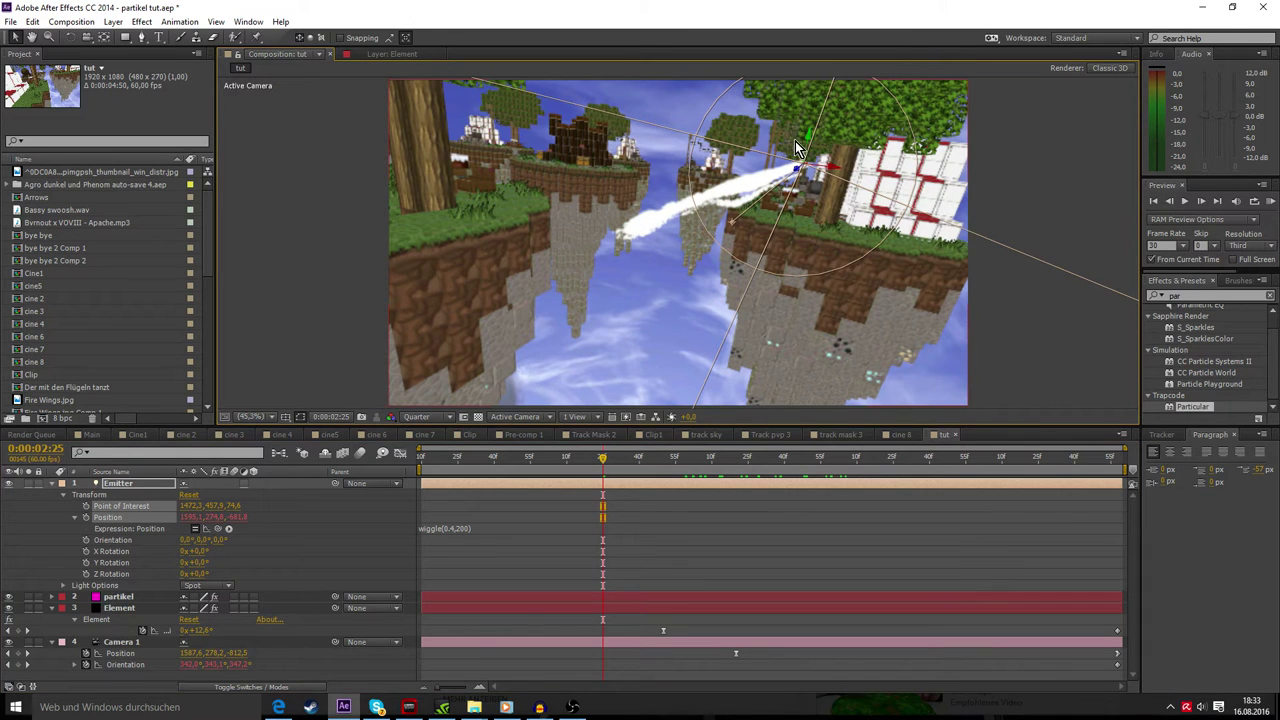
mouse_move(602, 458)
mouse_down()
mouse_move(496, 480)
mouse_move(657, 486)
mouse_move(646, 486)
mouse_up()
right_click(115, 597)
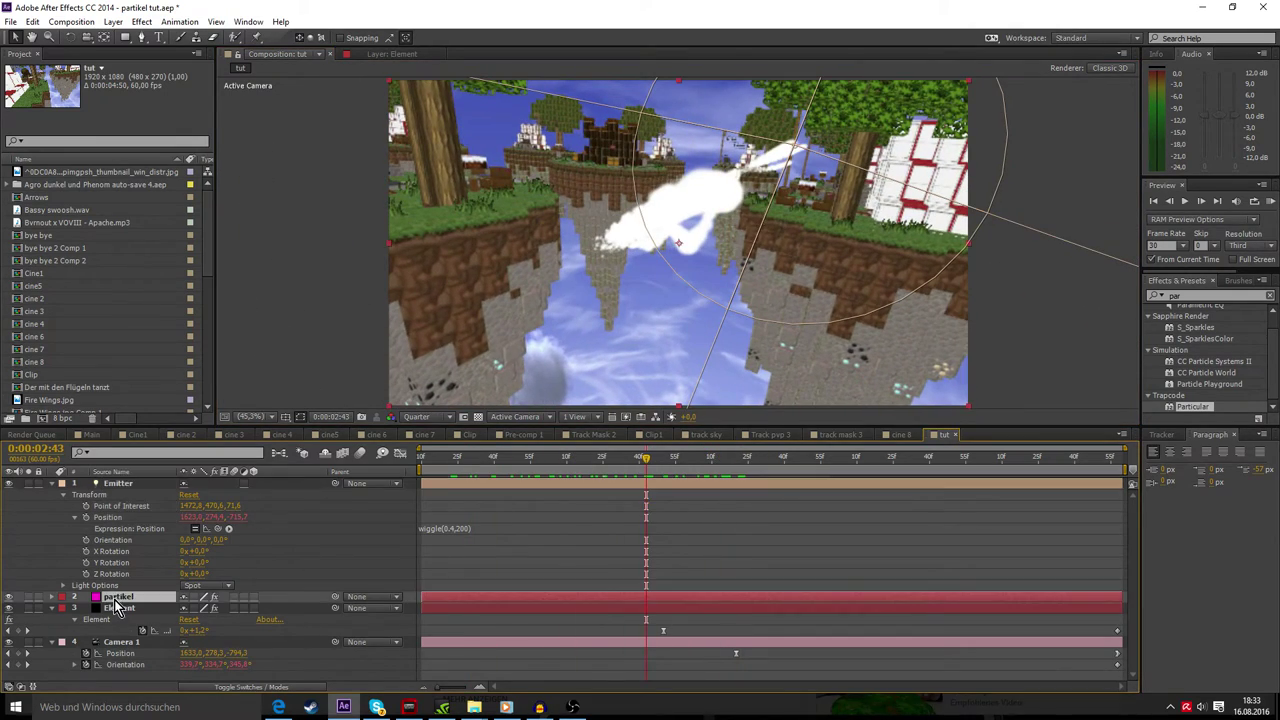
click(175, 296)
- In Particular's Effects Builder, swap the Size Turbulence physics block for Turbulence and apply it
click(272, 135)
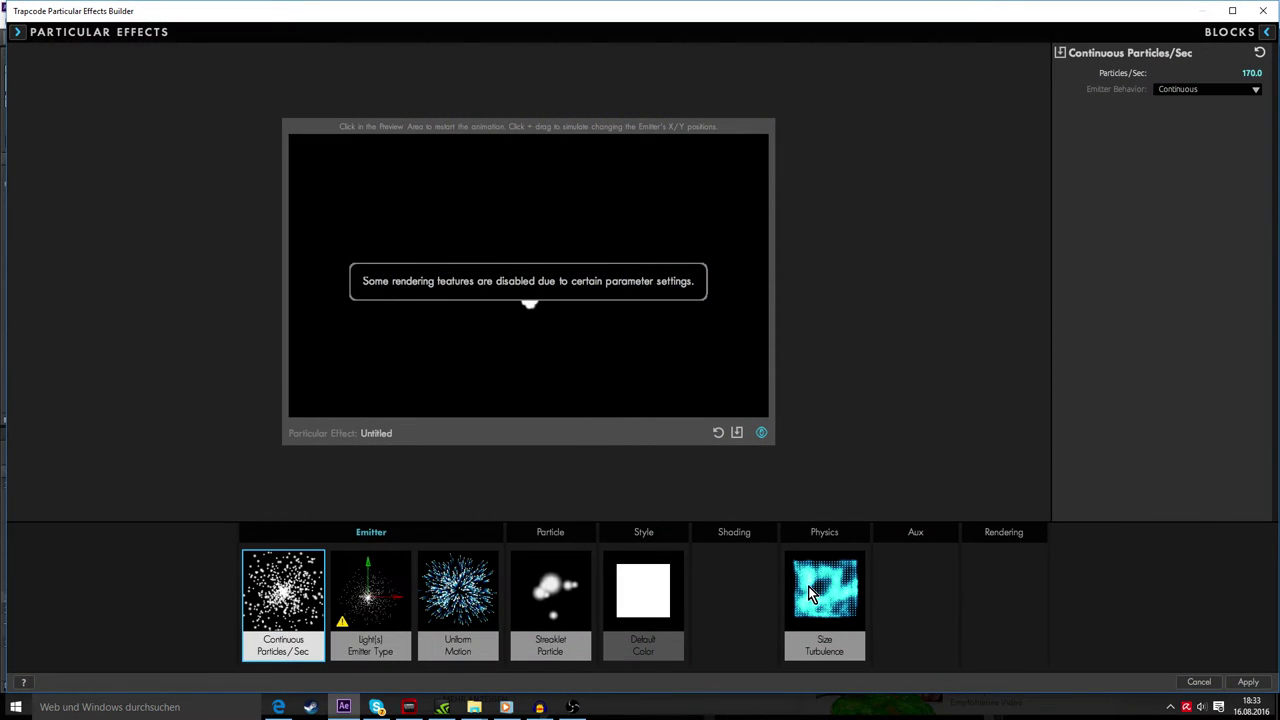
click(808, 588)
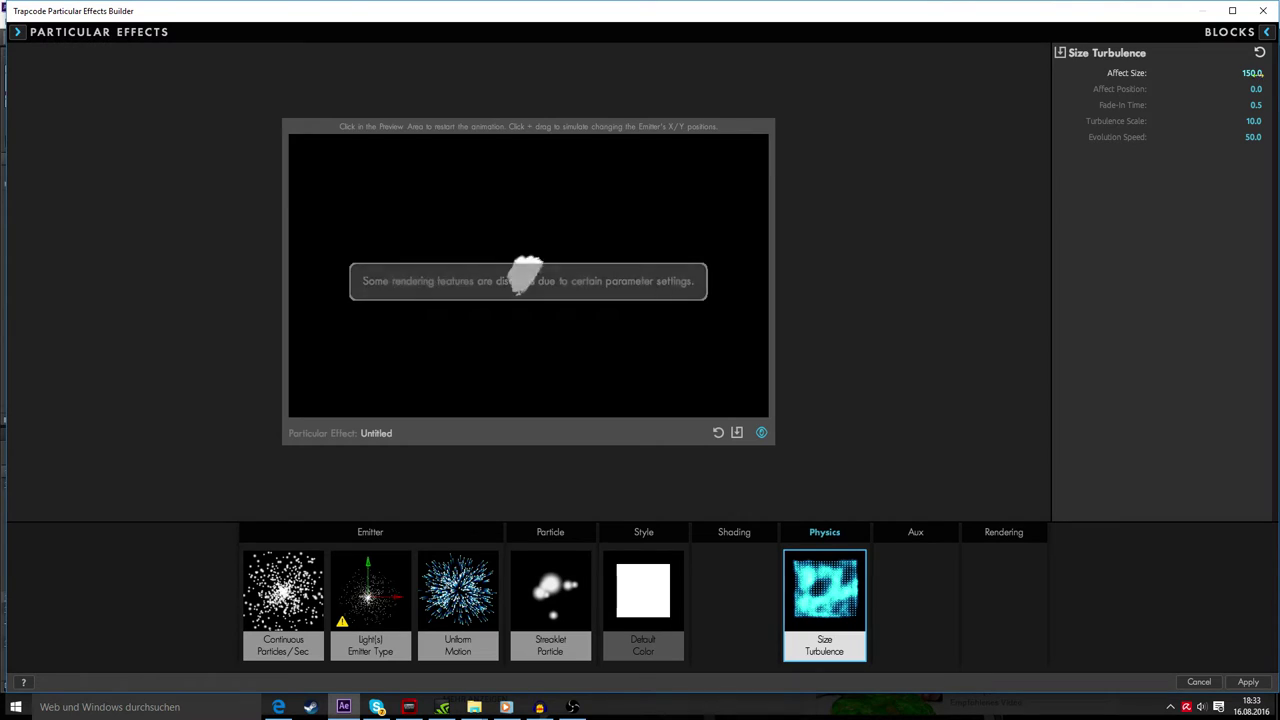
key(Down)
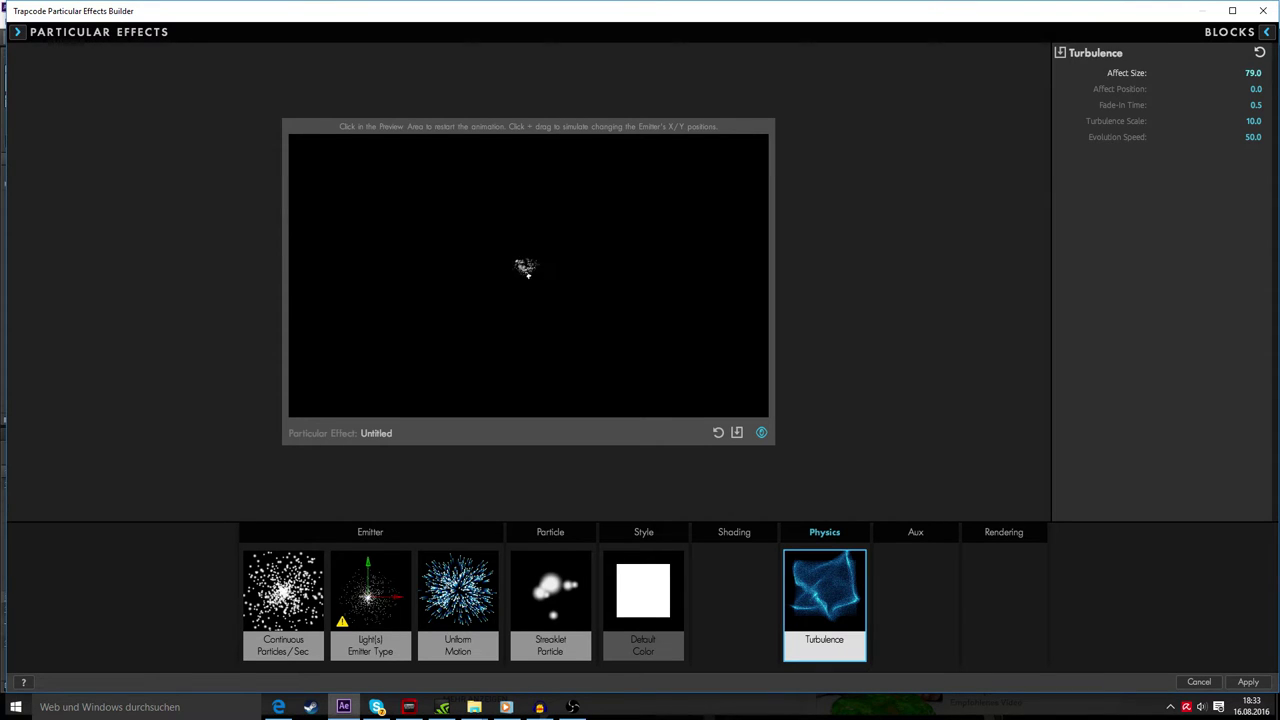
mouse_move(566, 288)
mouse_down()
mouse_move(461, 366)
mouse_move(482, 172)
mouse_up()
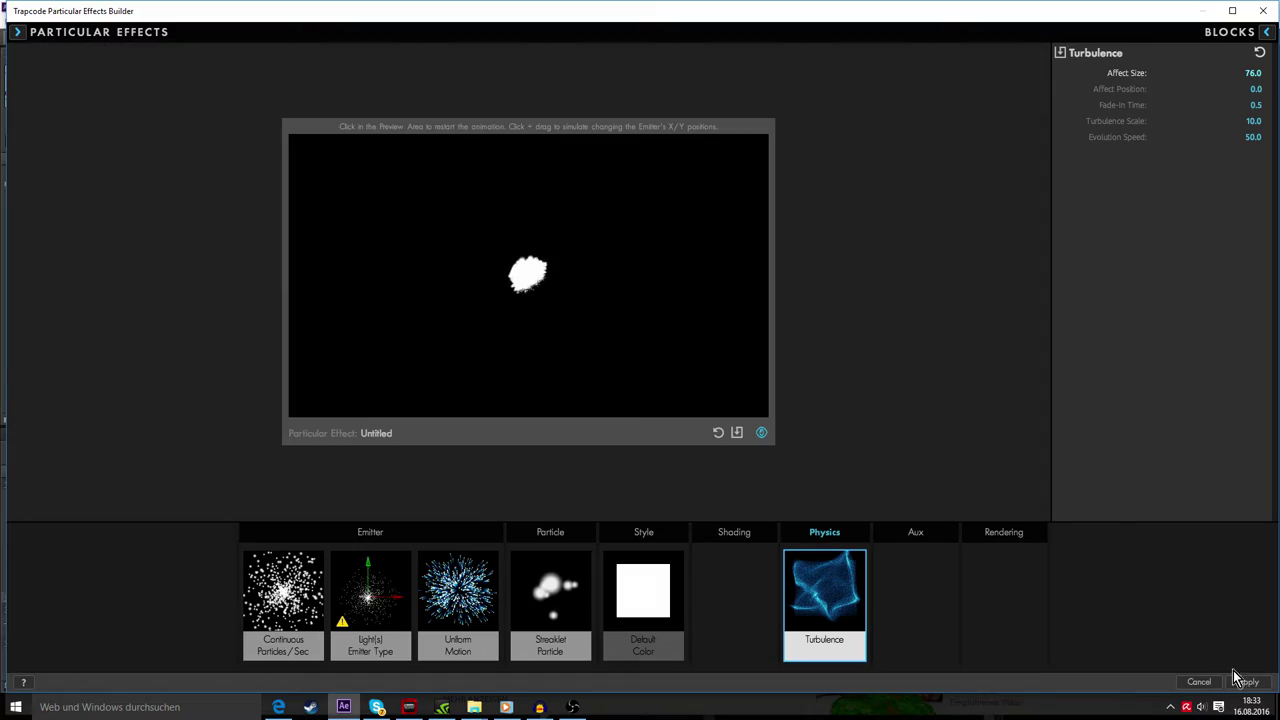
click(1240, 680)
mouse_move(544, 480)
mouse_down()
mouse_move(782, 480)
mouse_move(137, 500)
mouse_up()
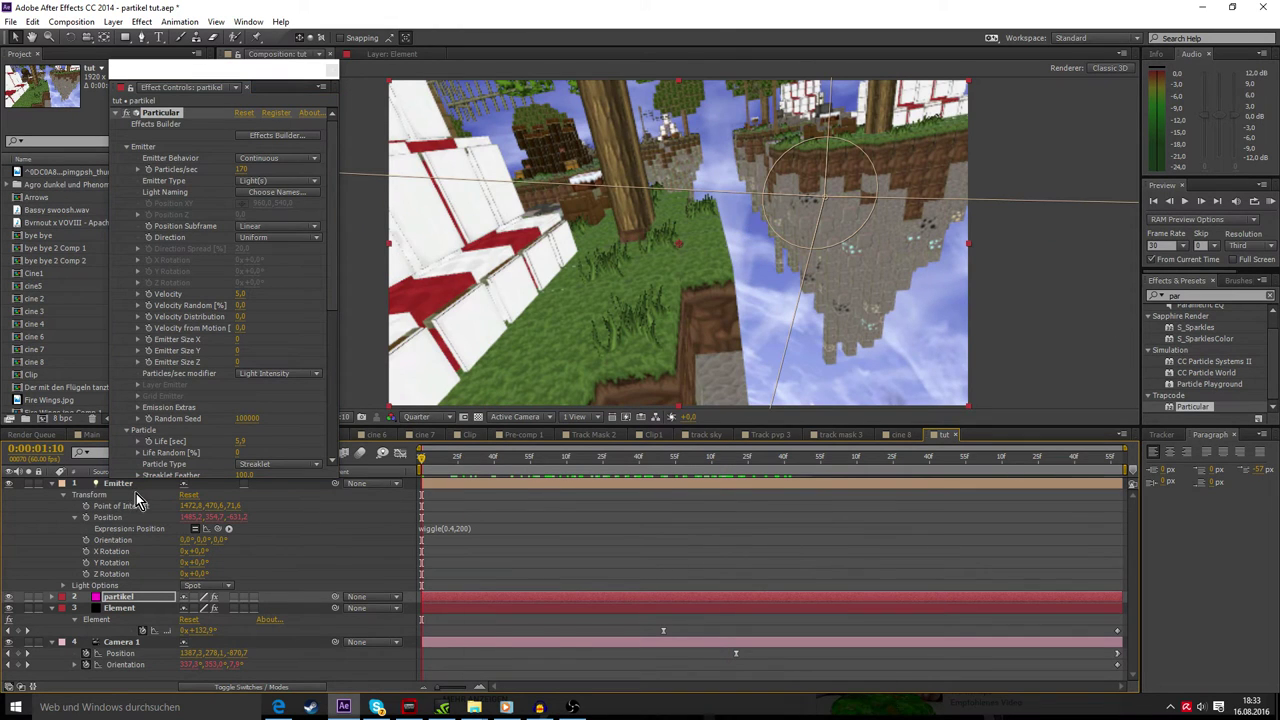
- Move the Emitter light into the middle of the islands near the shot's end, then preview from earlier
click(105, 517)
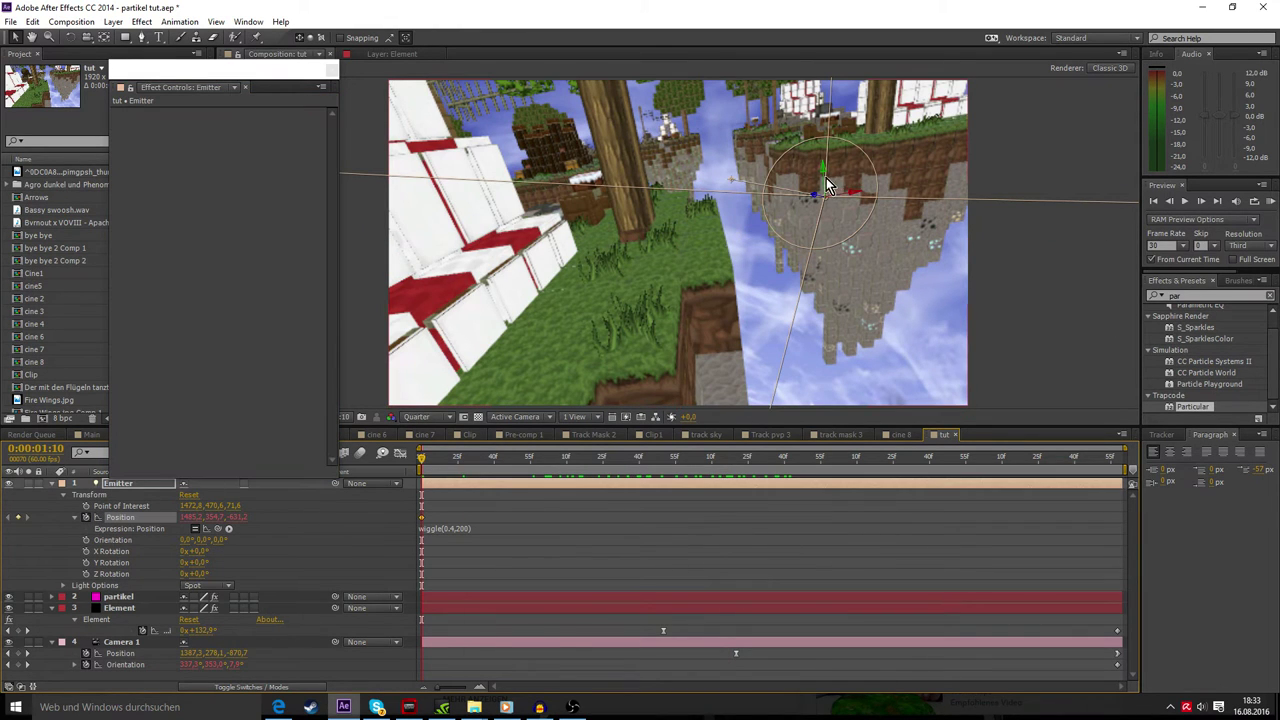
drag(850, 197, 820, 199)
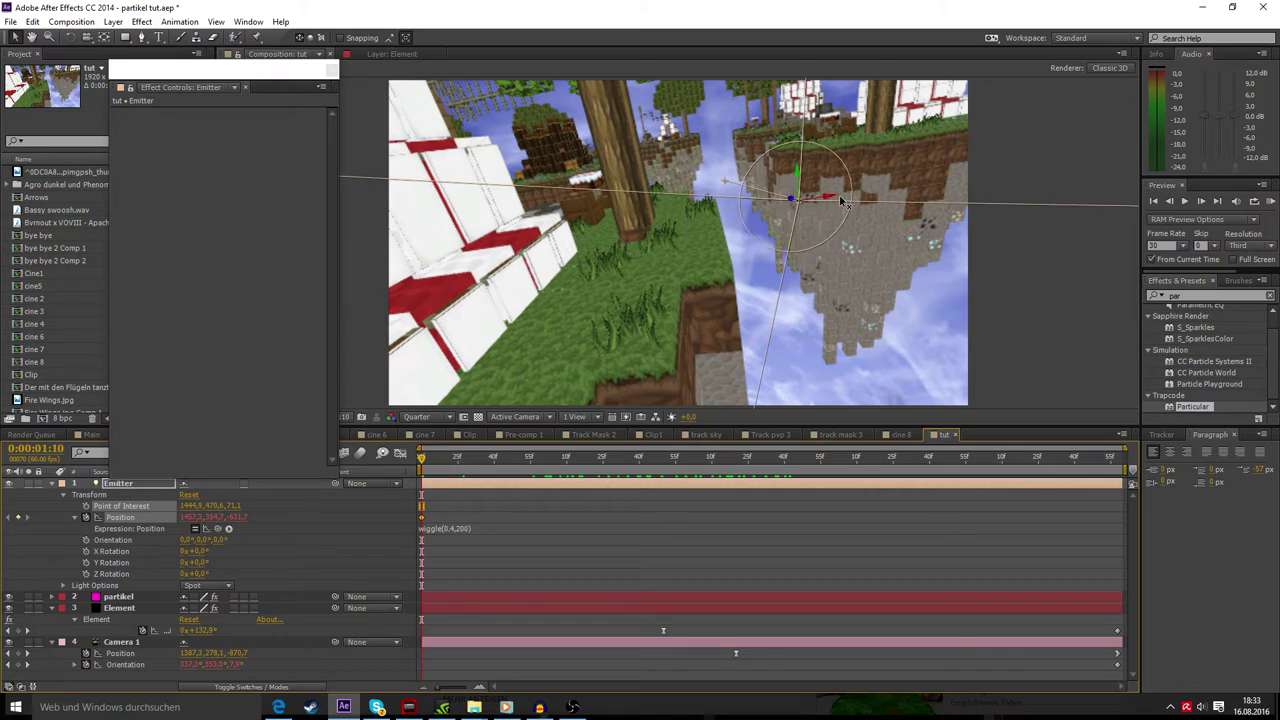
drag(498, 458, 788, 460)
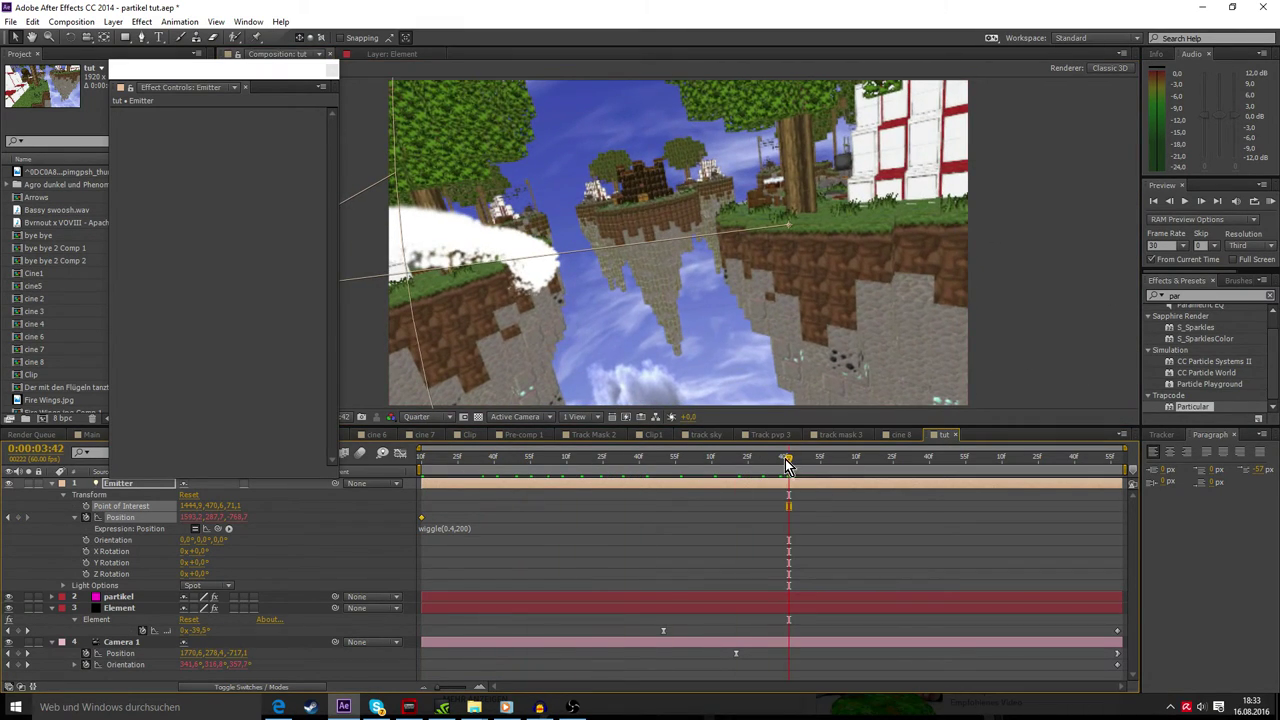
drag(788, 462, 1120, 462)
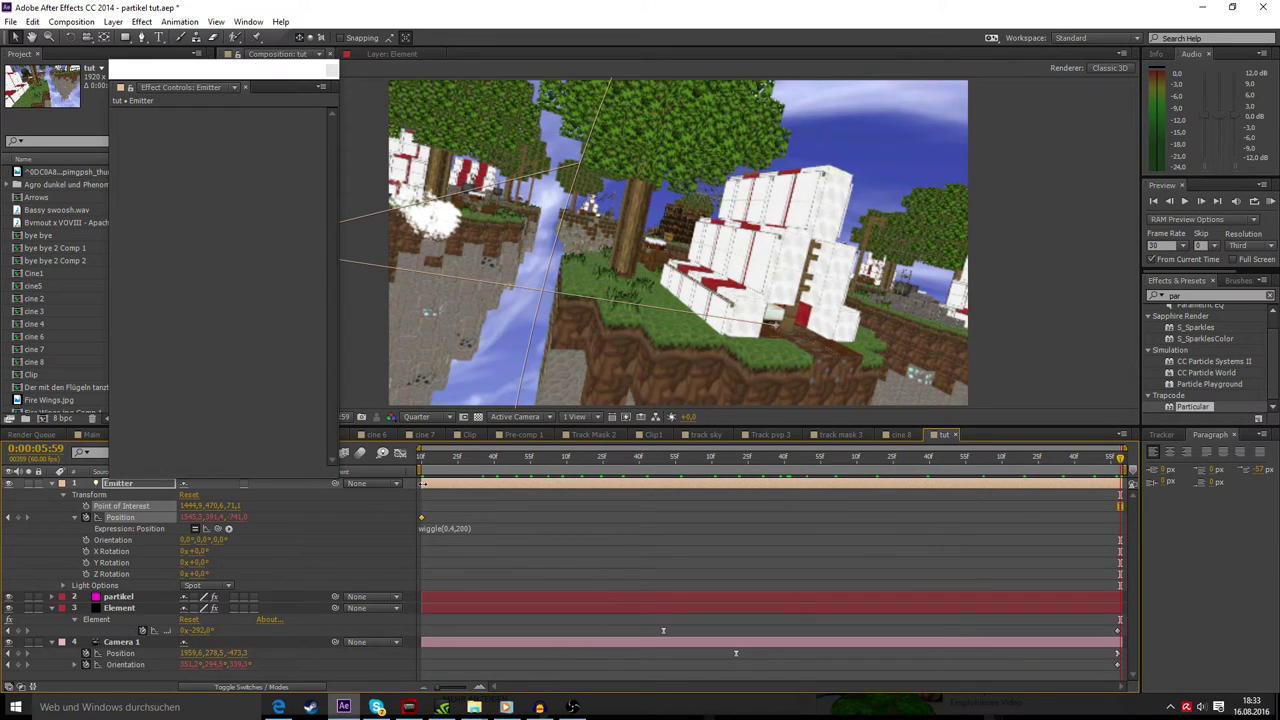
drag(192, 520, 284, 488)
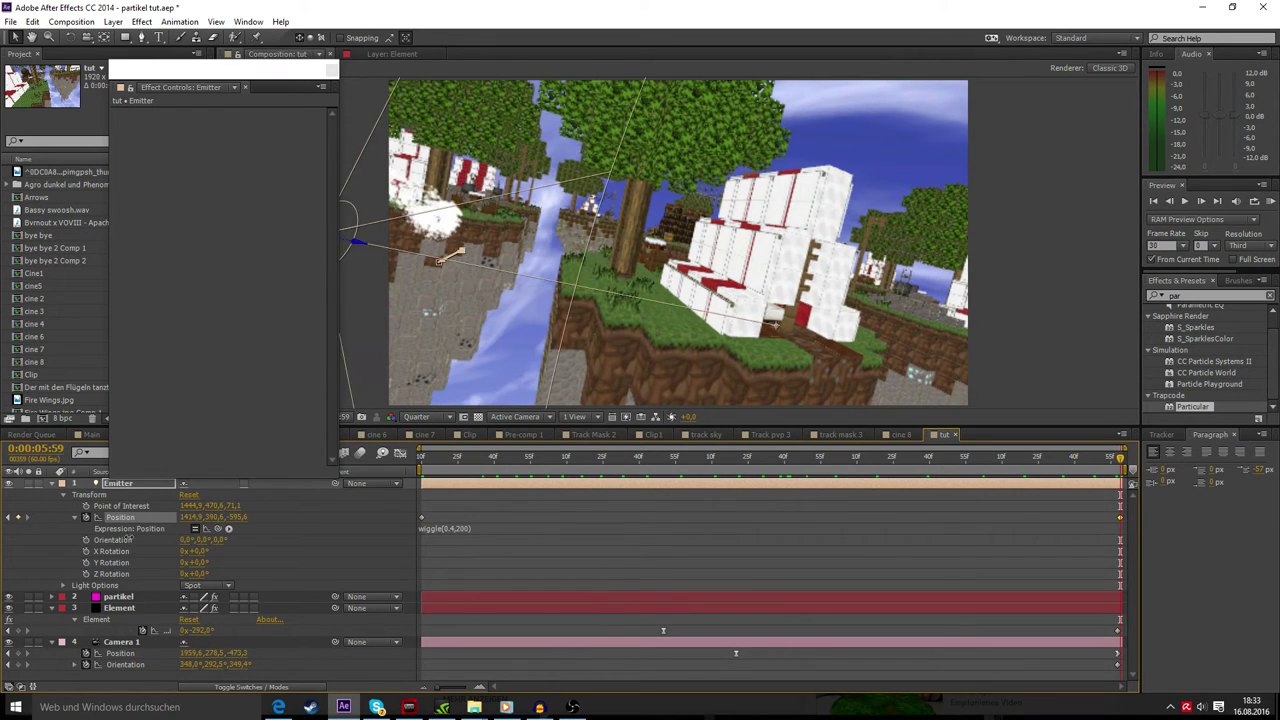
mouse_move(391, 241)
mouse_down()
mouse_move(624, 307)
mouse_move(617, 370)
mouse_move(664, 284)
mouse_up()
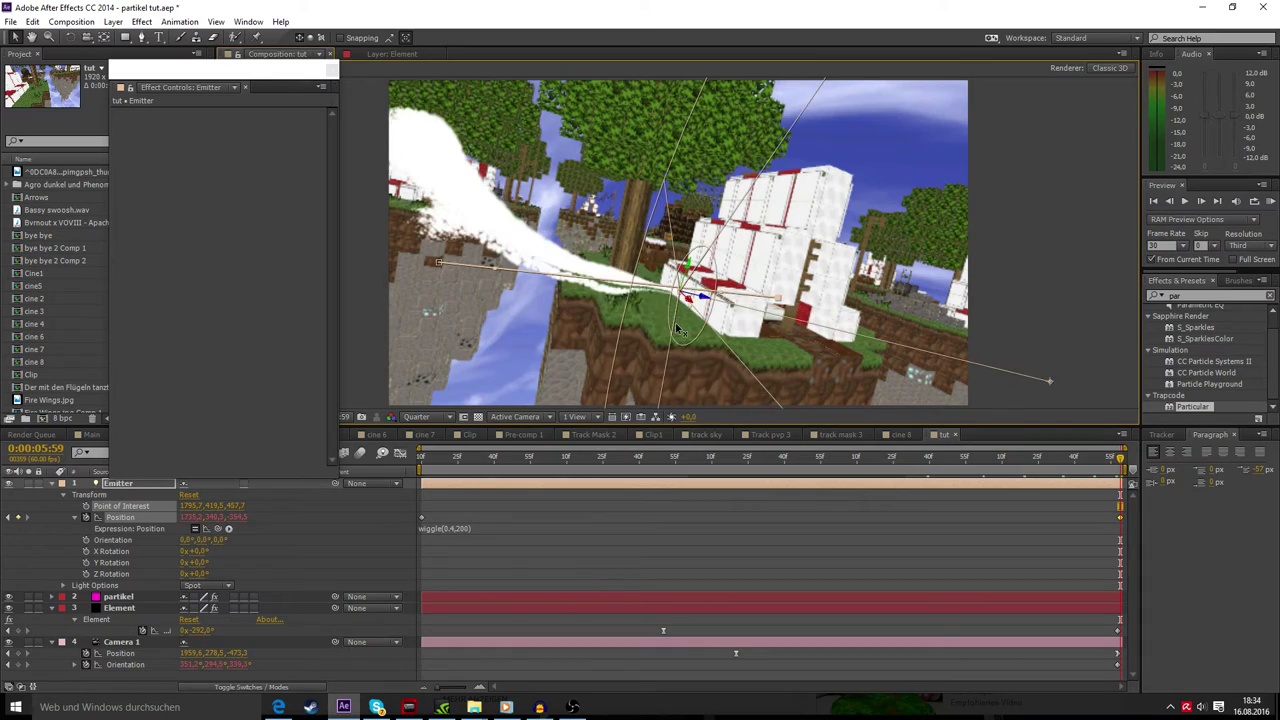
drag(664, 284, 955, 421)
mouse_move(1119, 458)
mouse_down()
mouse_move(733, 483)
mouse_move(447, 483)
mouse_up()
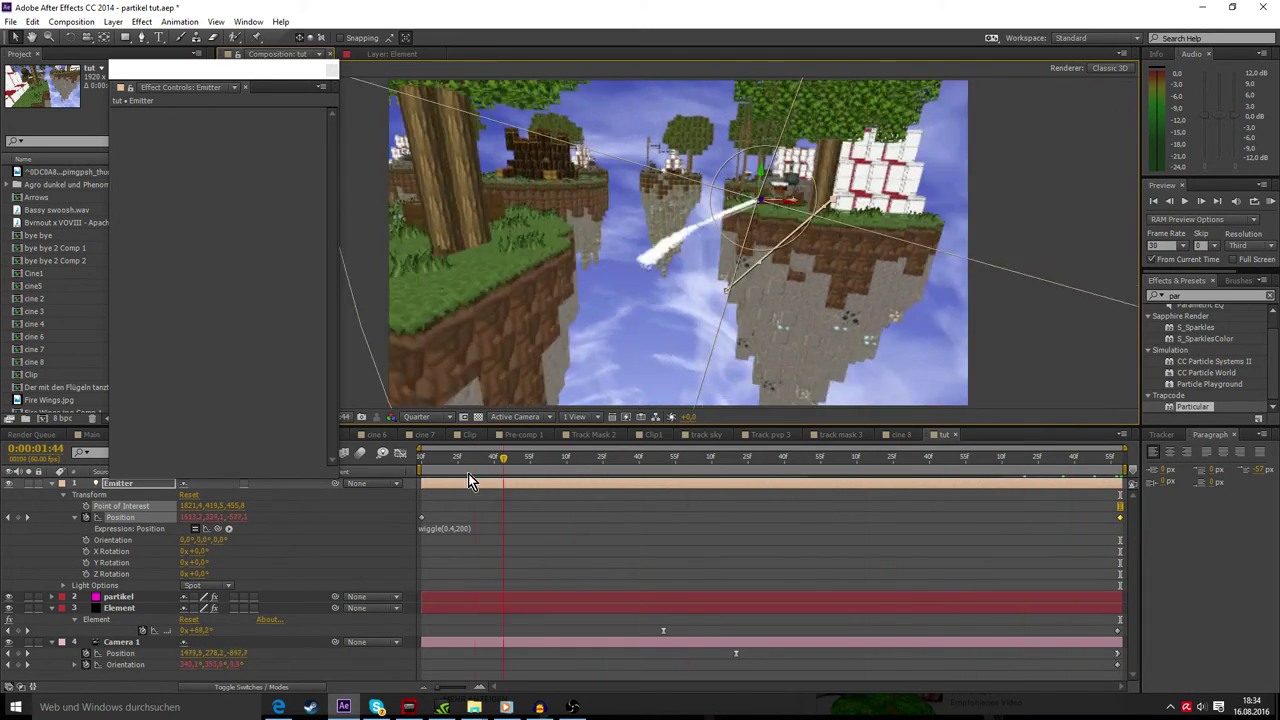
key(space)
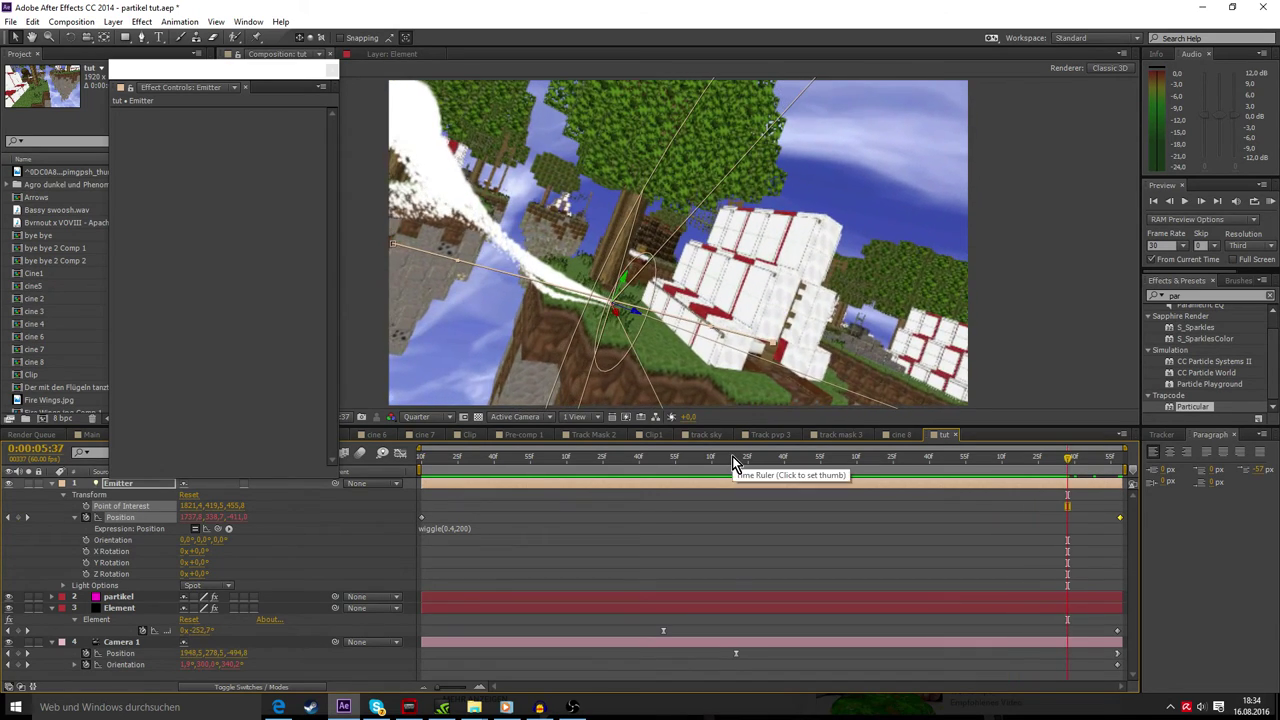
- Stop the preview at 0:00:02:35 and show the partikel layer's Particular settings
drag(733, 459, 627, 459)
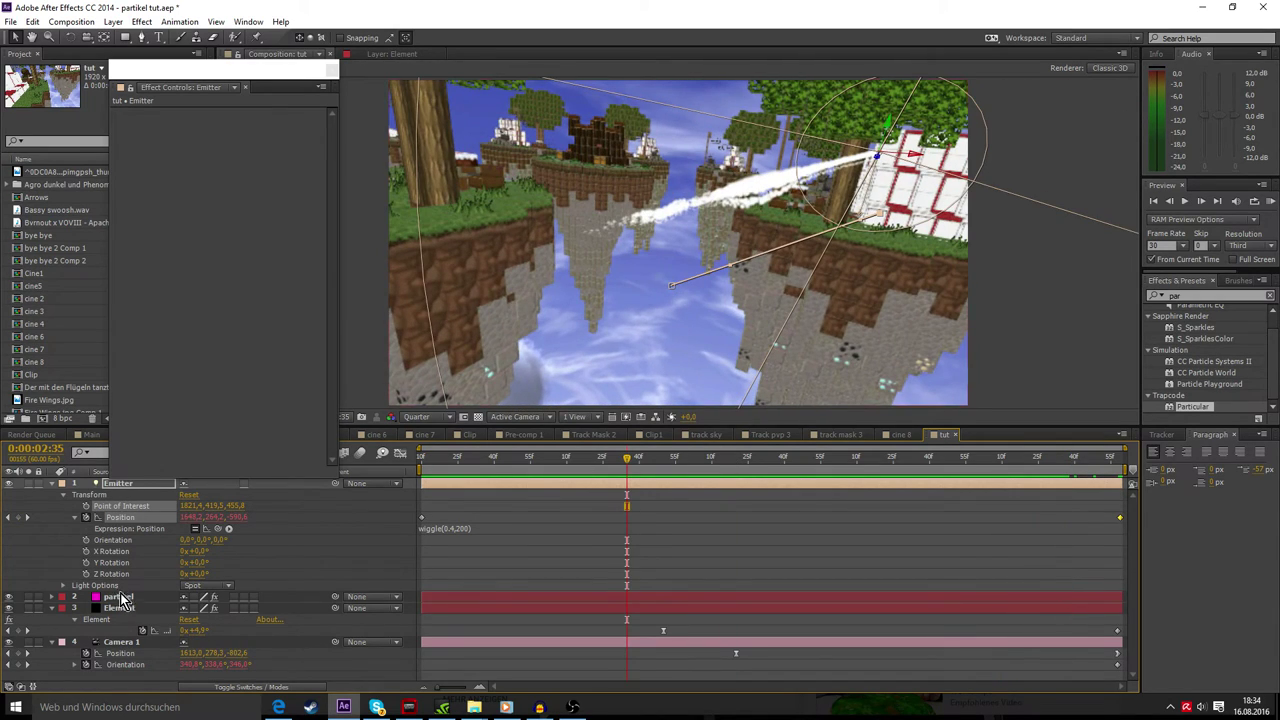
click(120, 598)
scroll(212, 390, down, 5)
- Set Particular's Set Color to Over Life and check the resulting colour gradient along the trail
scroll(228, 350, down, 3)
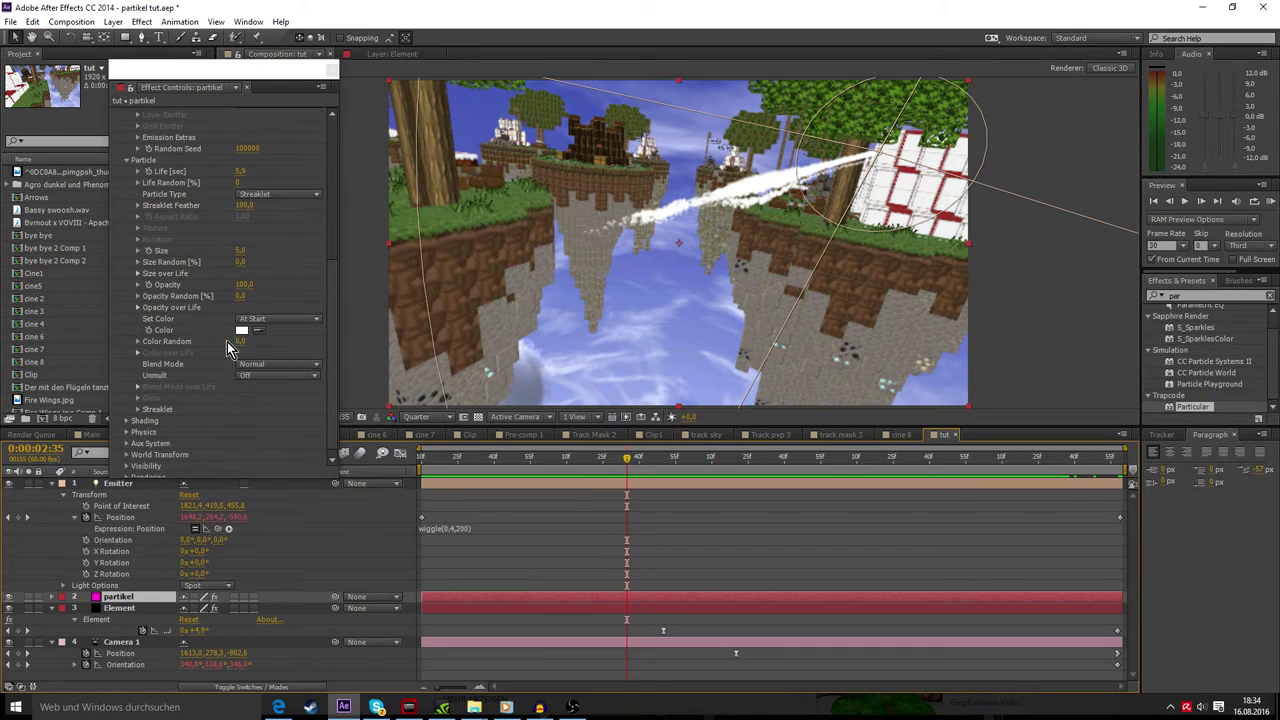
click(259, 320)
click(330, 351)
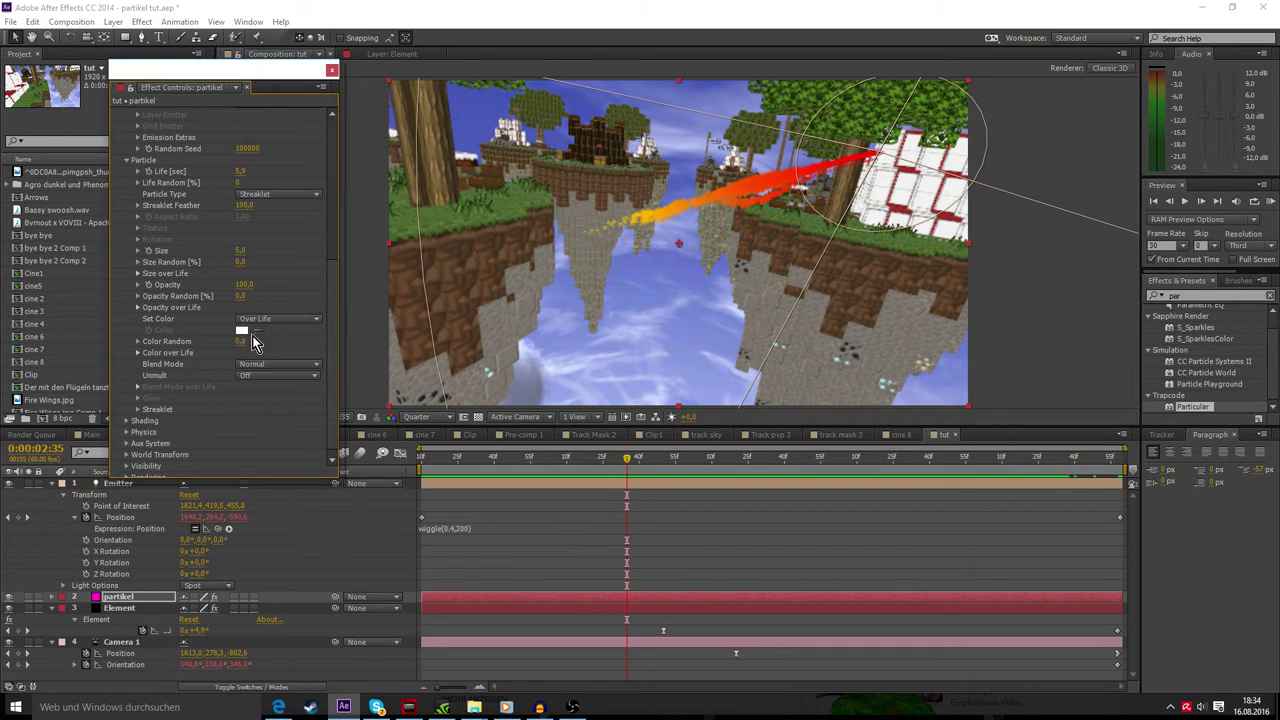
drag(630, 458, 860, 455)
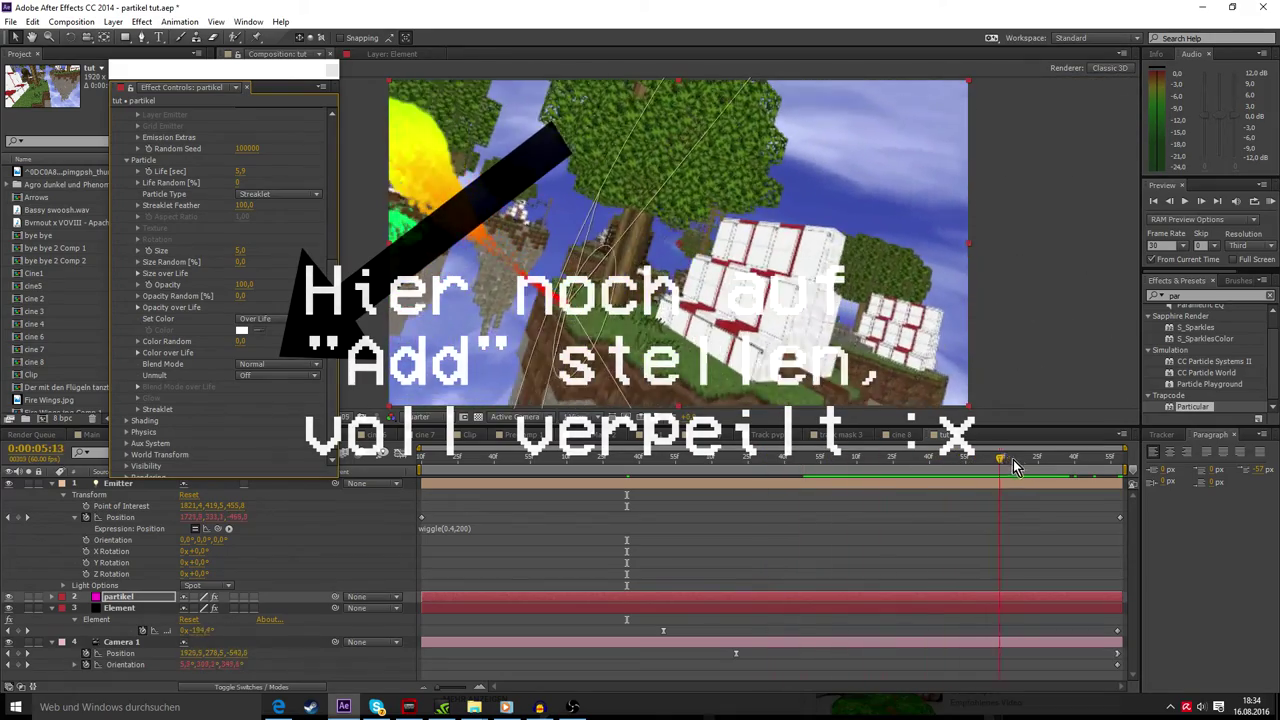
drag(863, 457, 828, 490)
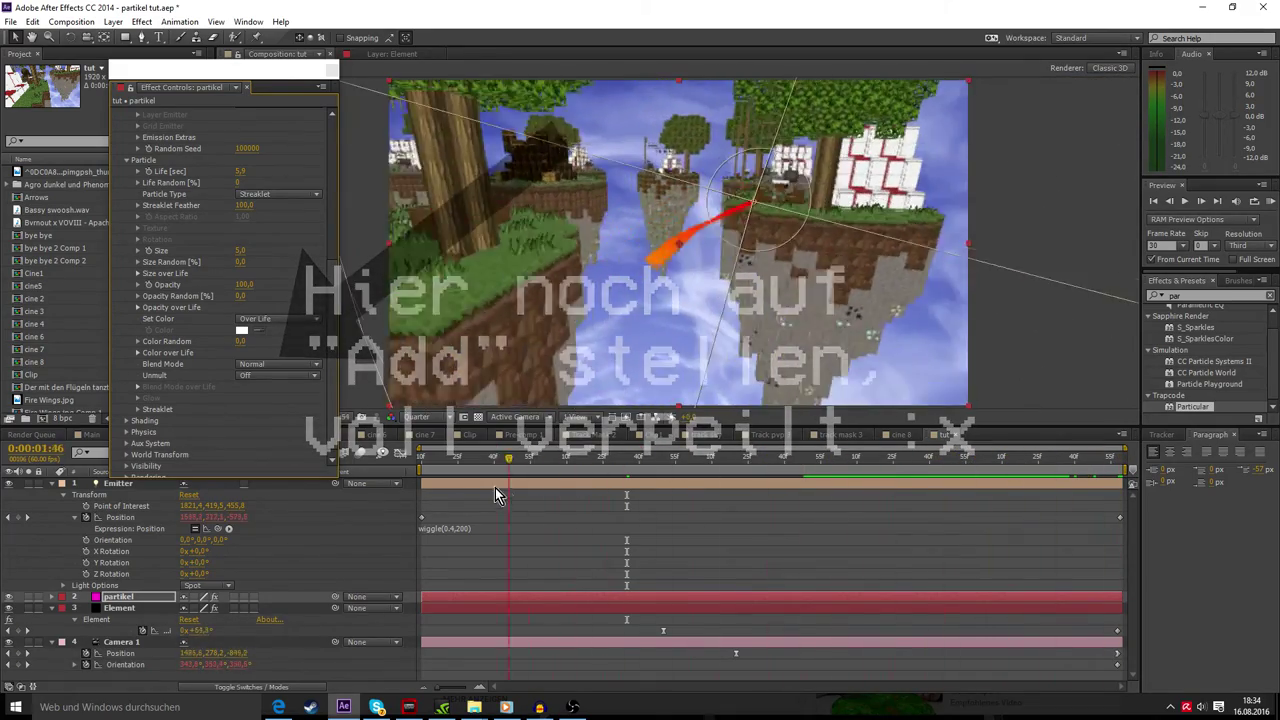
drag(615, 495, 602, 495)
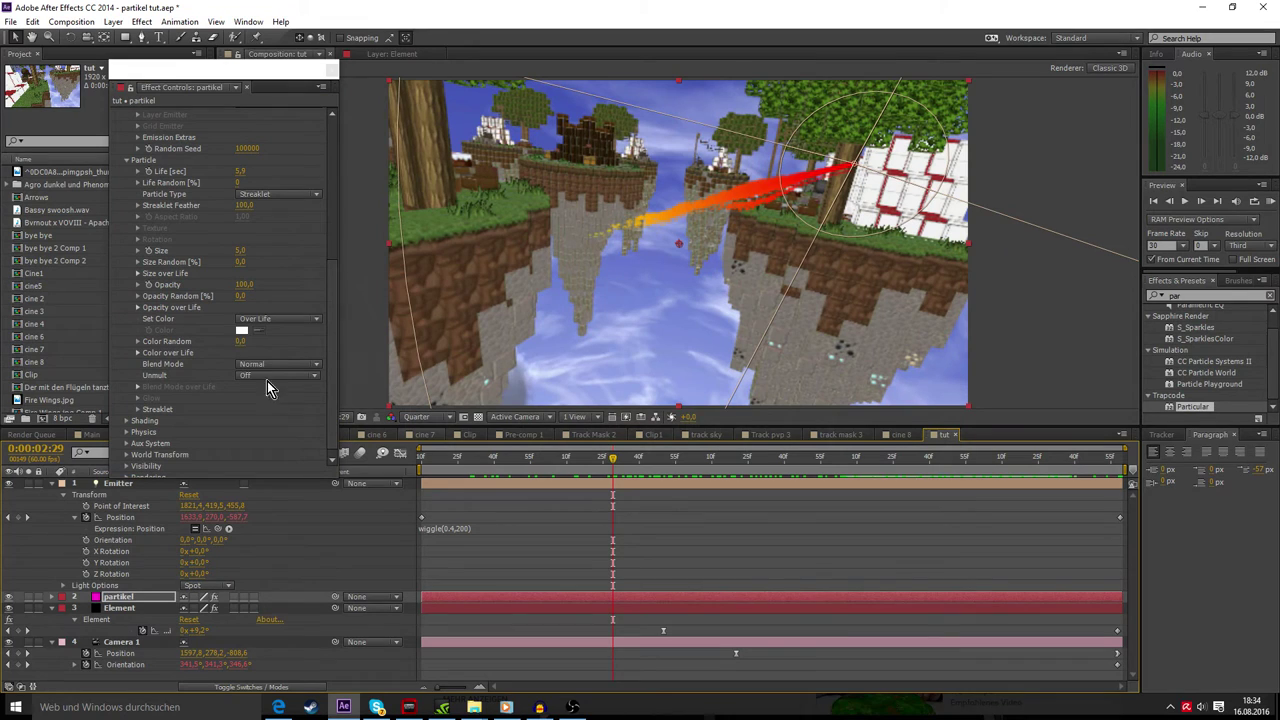
click(138, 352)
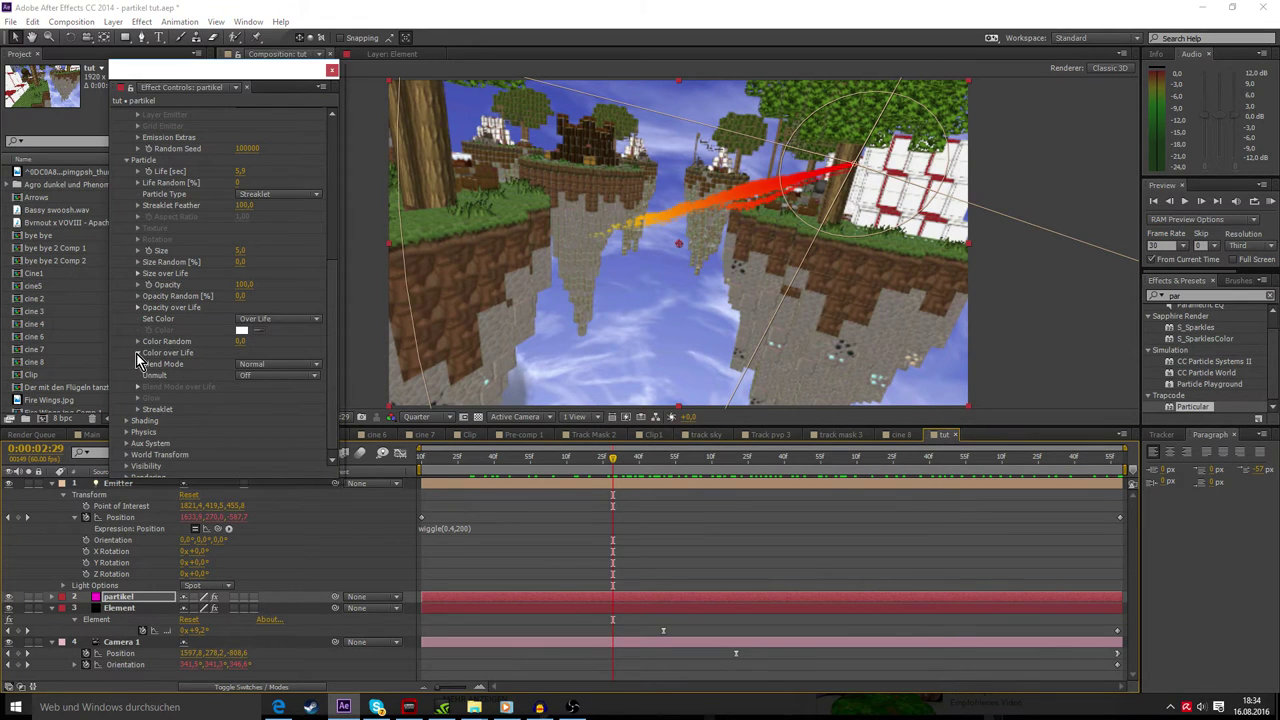
click(137, 333)
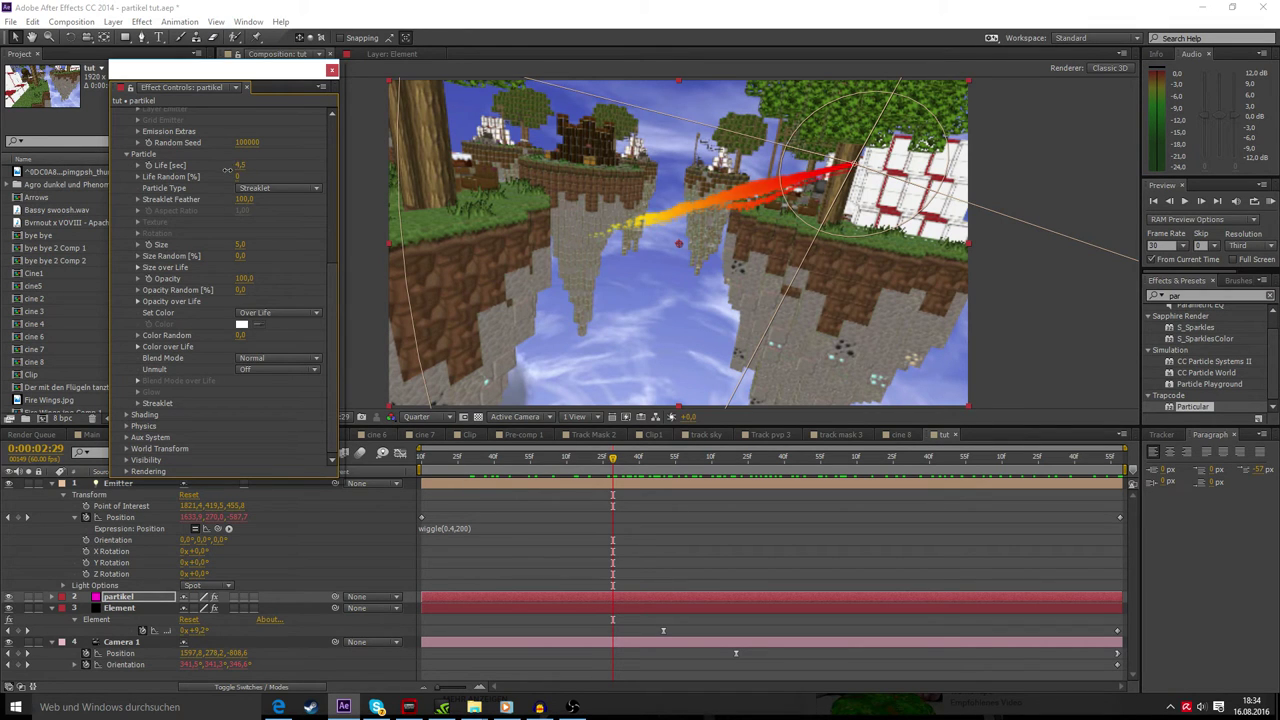
- Lower the particle Life from 4,5 to about 2,1 seconds, checking the shorter streak in playback
drag(228, 170, 256, 207)
key(space)
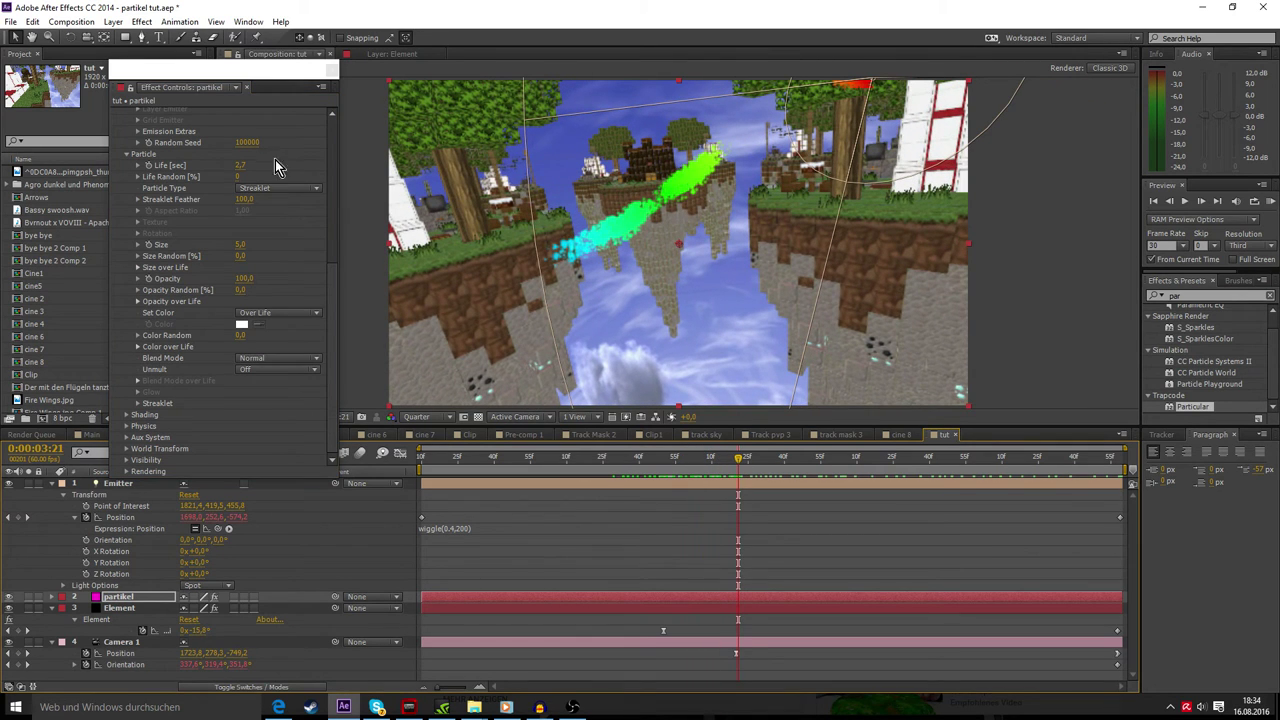
drag(237, 170, 233, 165)
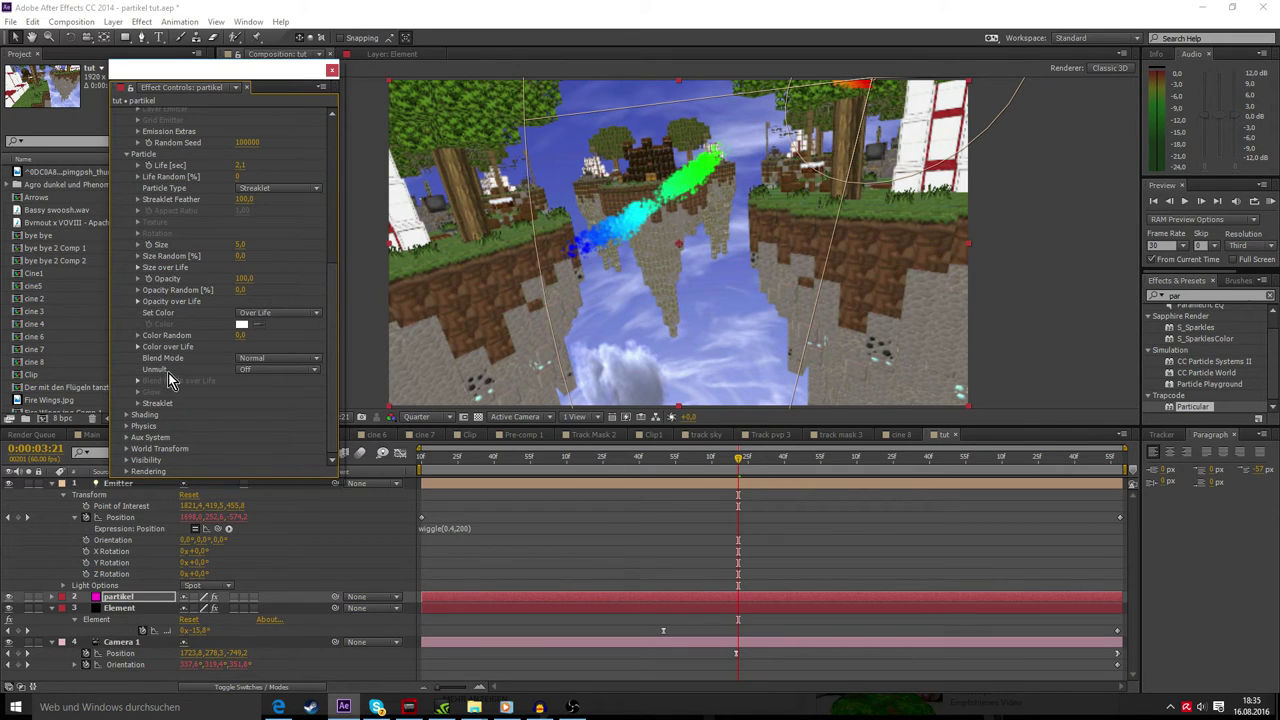
click(139, 279)
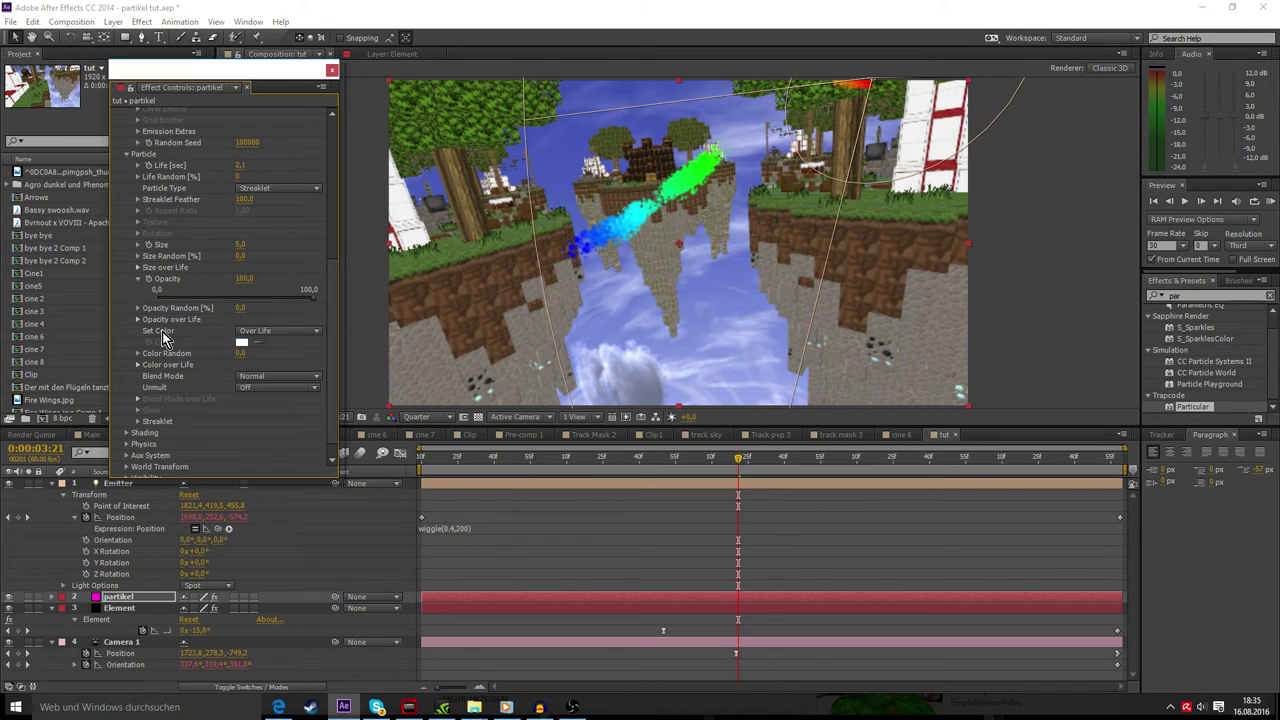
- Draw and smooth a bell-shaped Opacity over Life curve for the particles
click(138, 320)
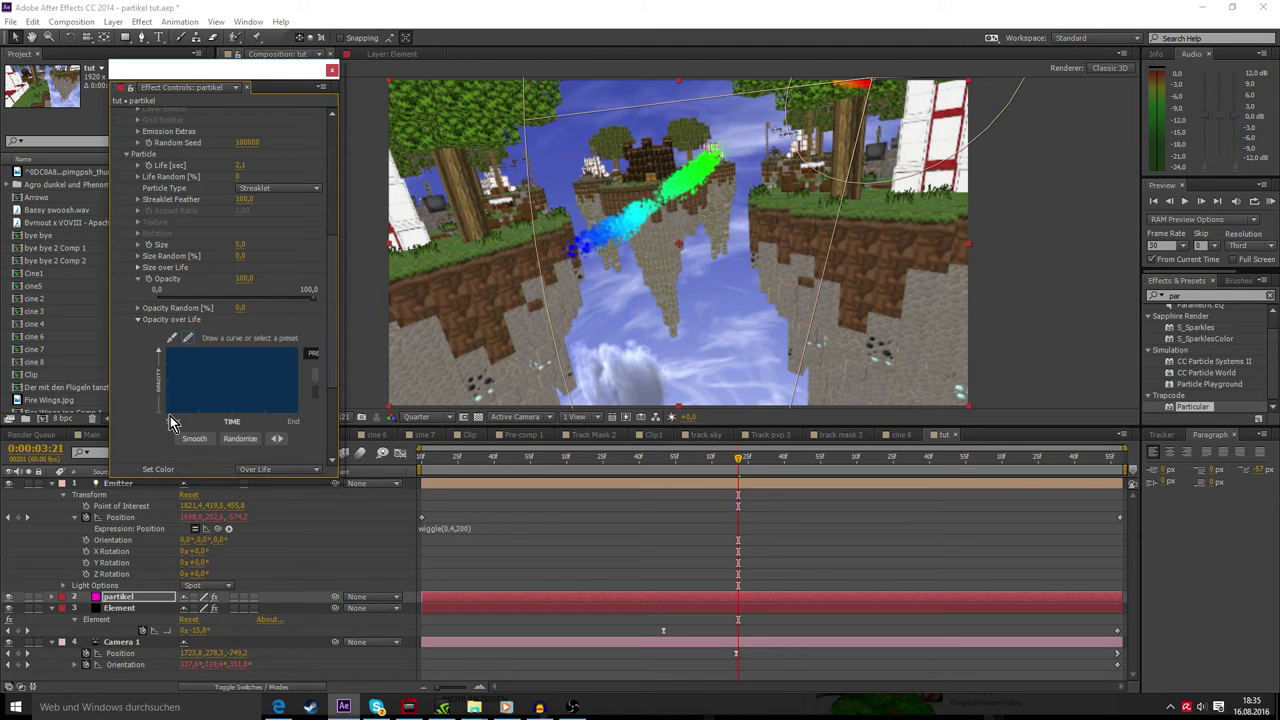
mouse_move(168, 421)
mouse_down()
mouse_move(278, 401)
mouse_move(258, 413)
mouse_up()
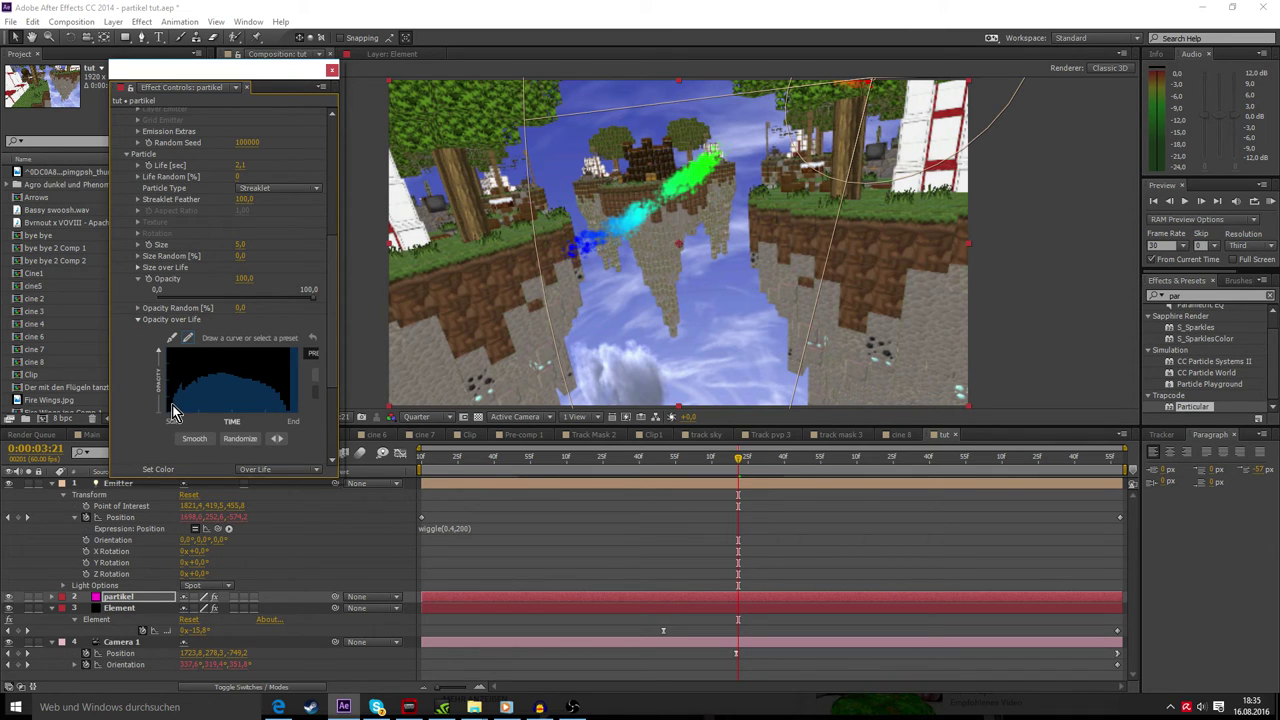
drag(220, 362, 303, 425)
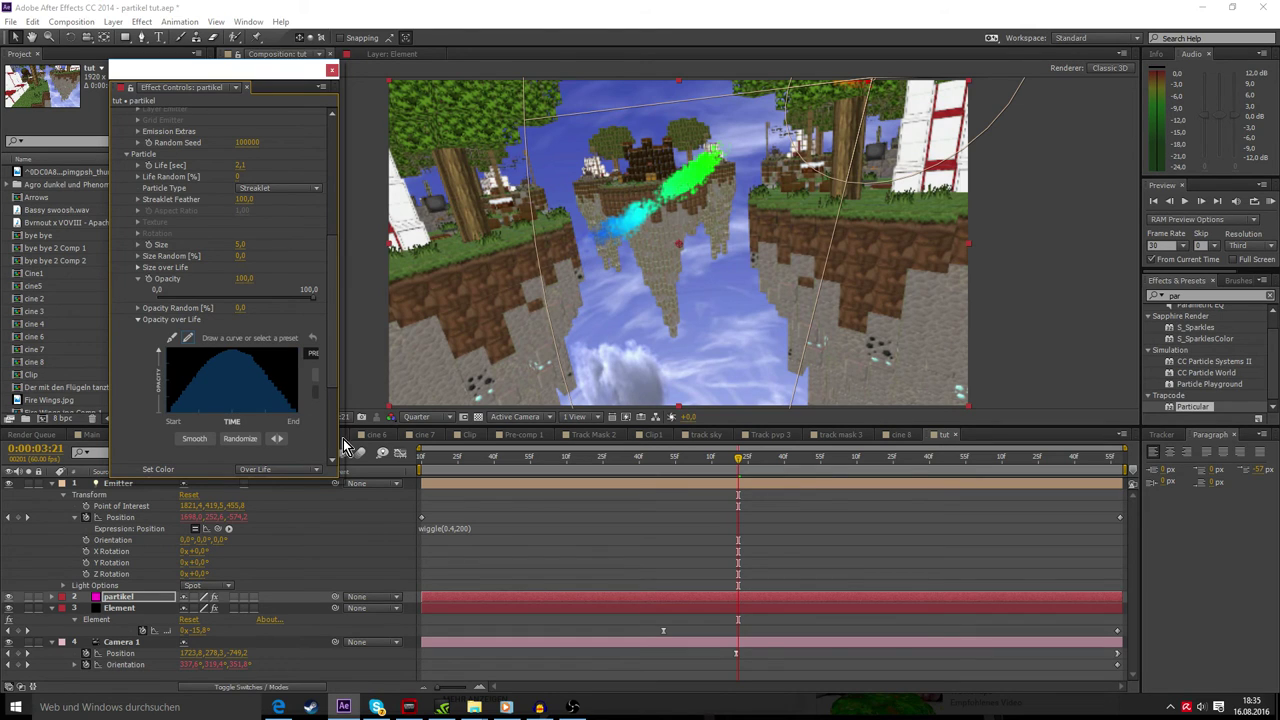
click(197, 440)
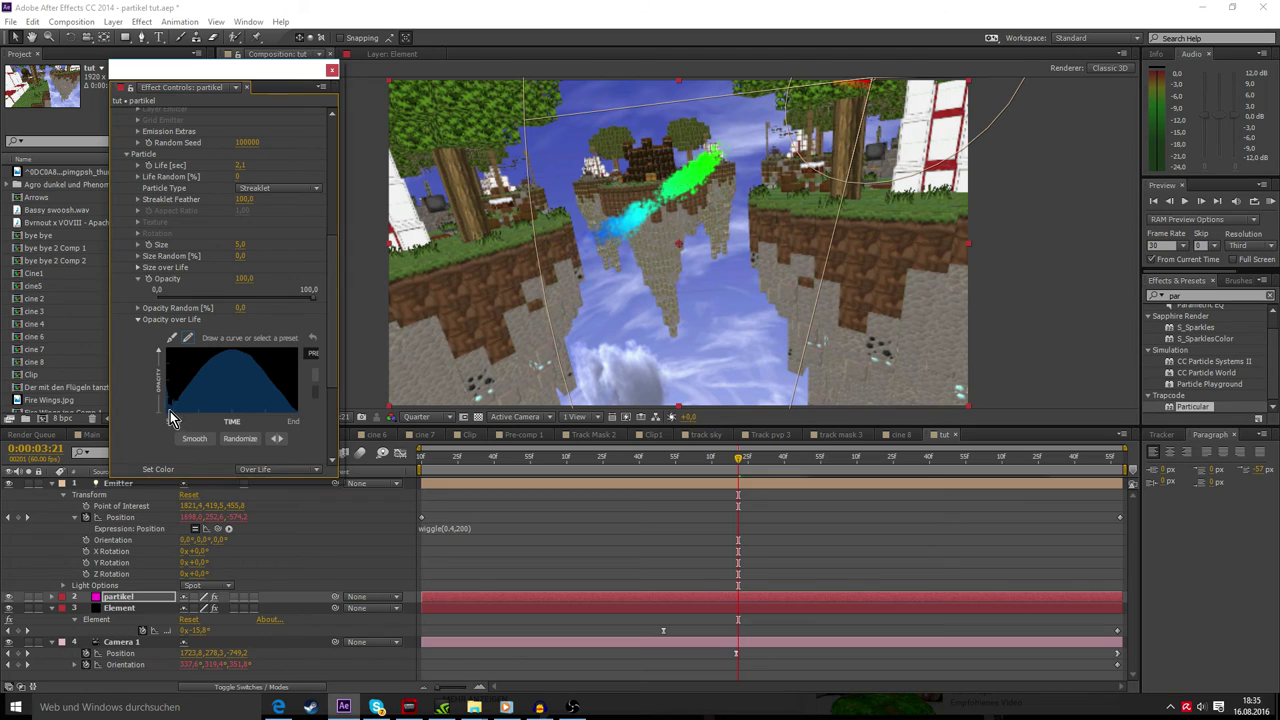
click(192, 440)
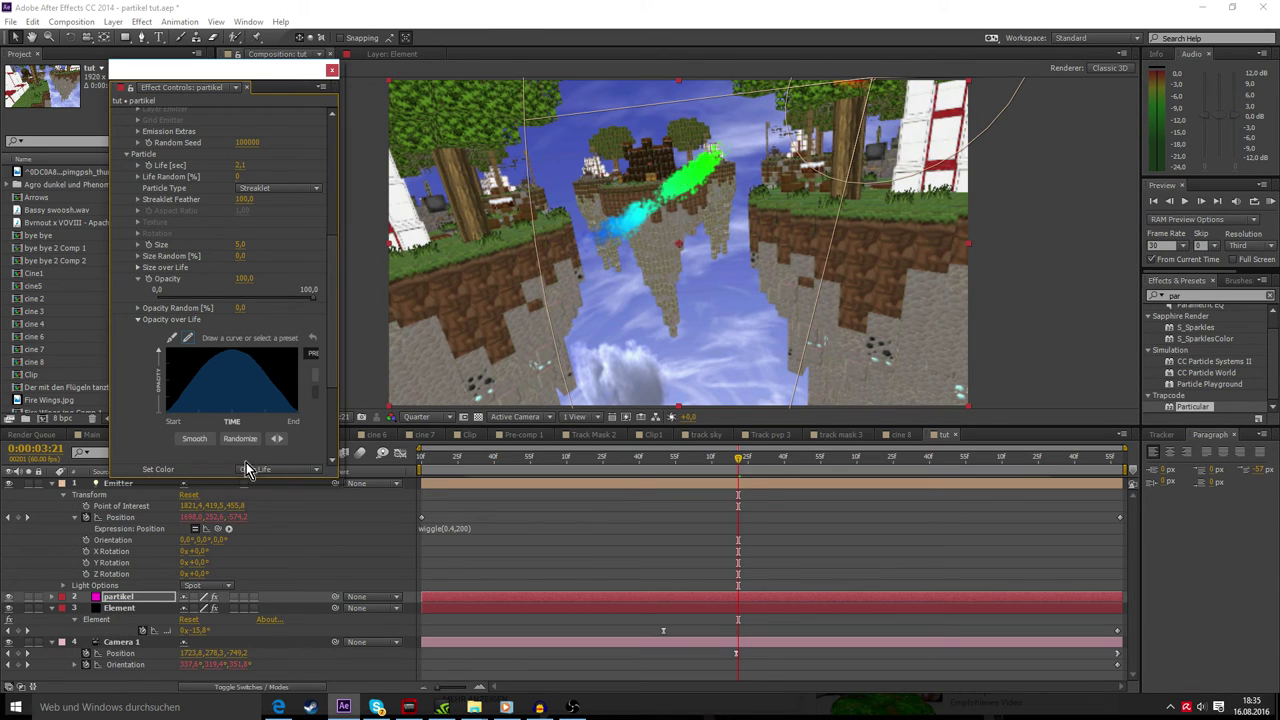
- Replace it with the flat-topped fade-in/fade-out opacity preset and scrub to review
mouse_move(338, 400)
mouse_down()
mouse_move(441, 399)
mouse_move(377, 399)
mouse_up()
click(341, 354)
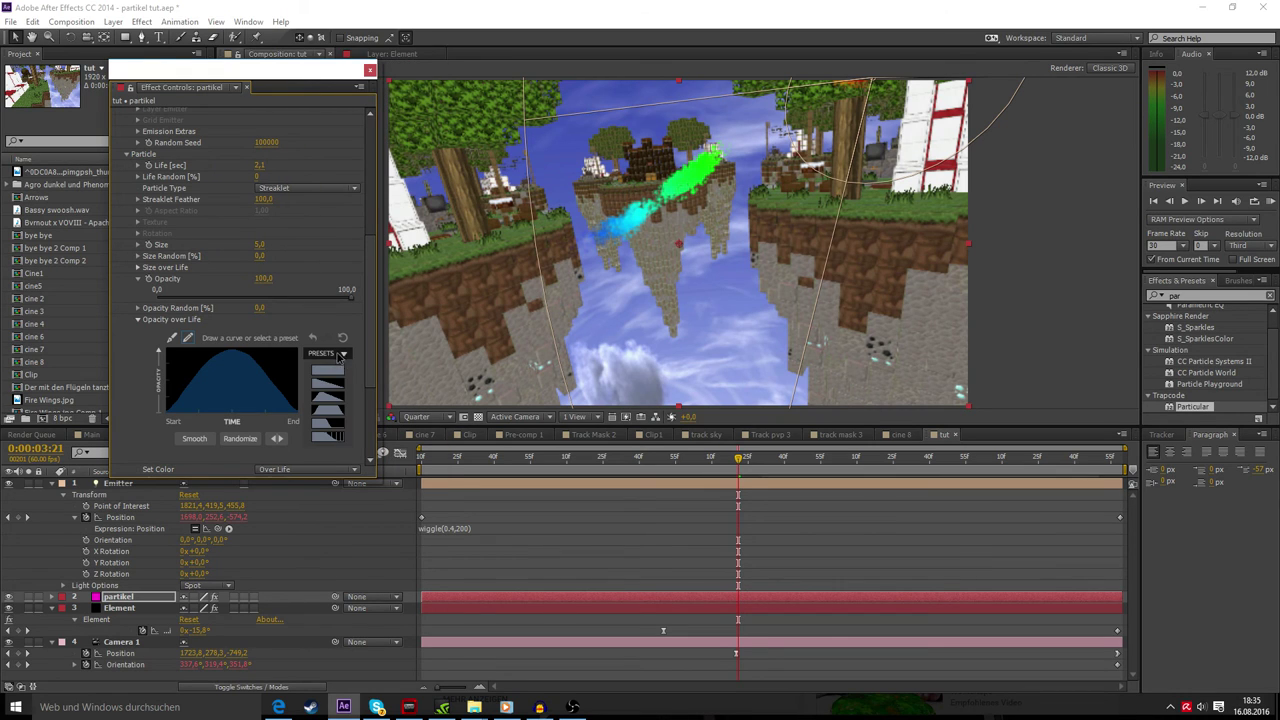
click(338, 405)
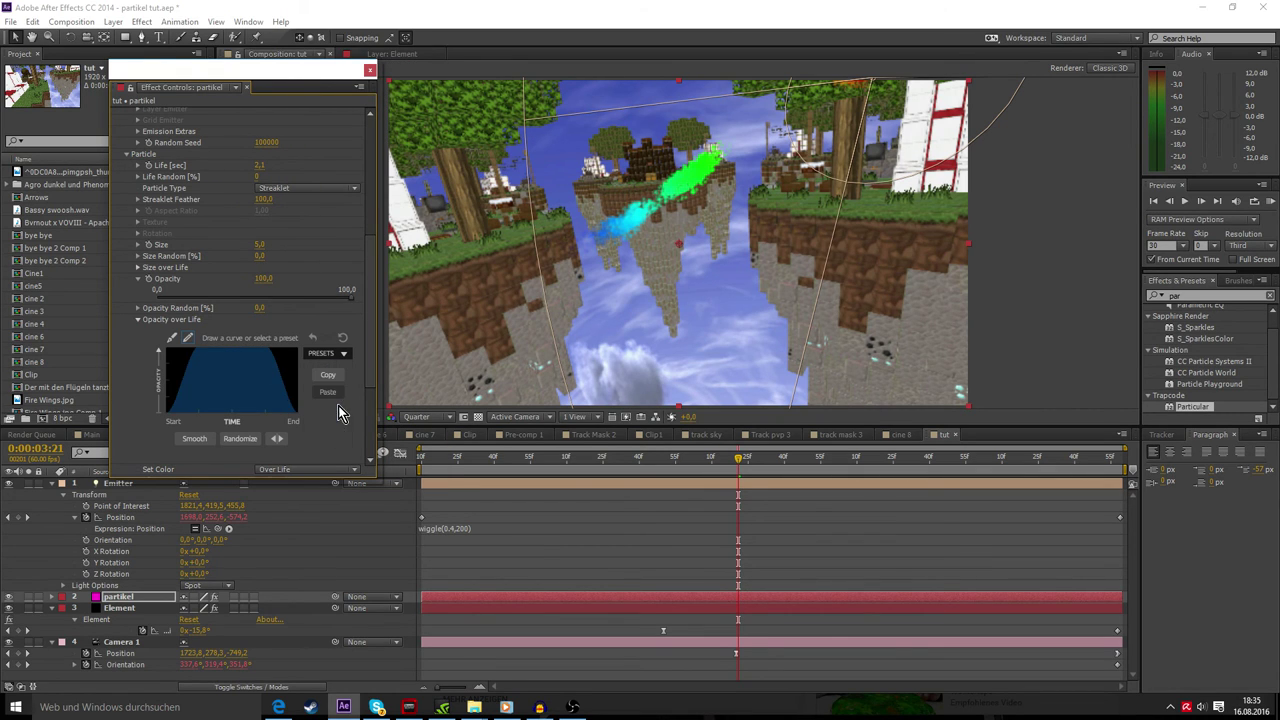
click(420, 460)
mouse_move(420, 466)
mouse_down()
mouse_move(530, 480)
mouse_move(716, 470)
mouse_up()
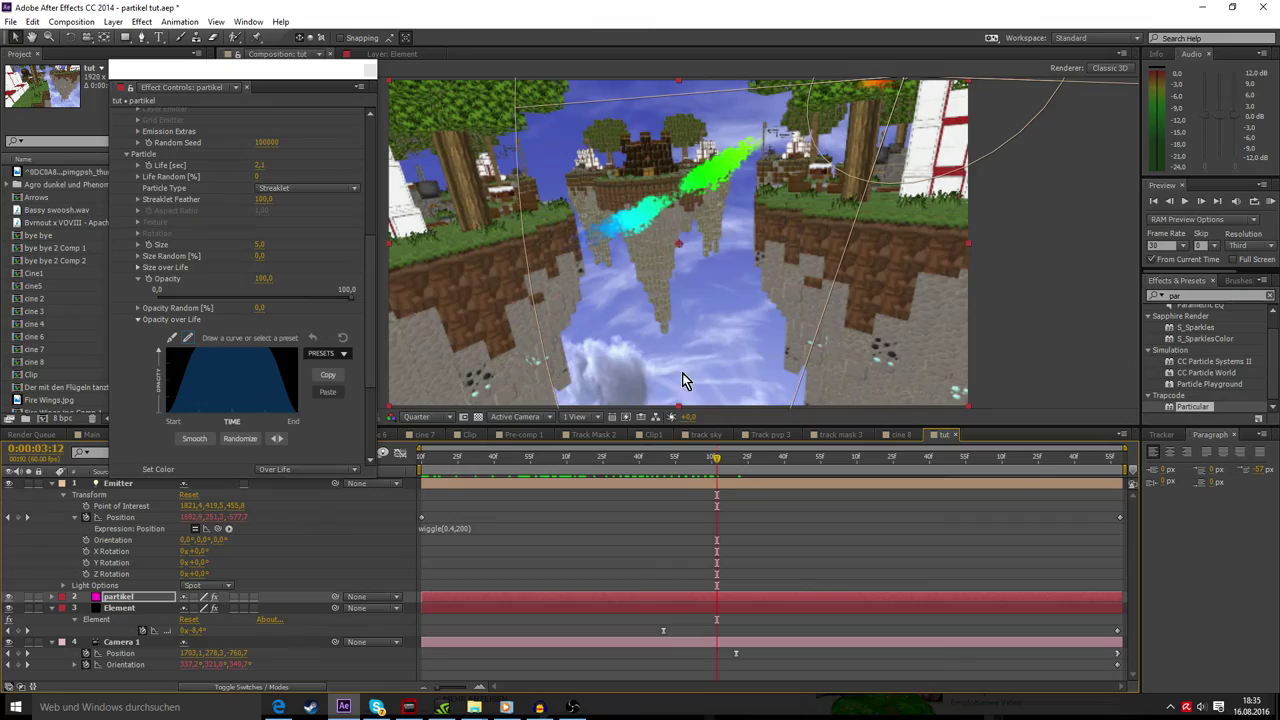
mouse_move(718, 456)
mouse_down()
mouse_move(1087, 458)
mouse_move(1078, 481)
mouse_move(1010, 489)
mouse_move(566, 494)
mouse_up()
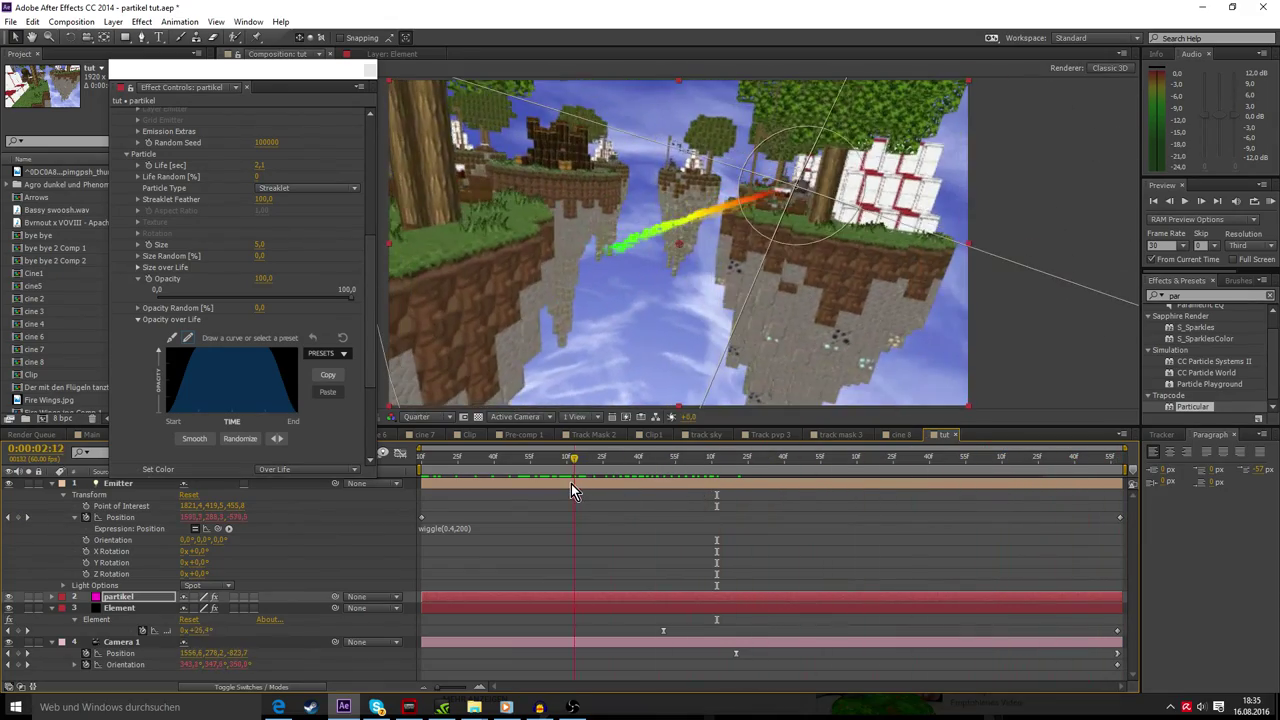
mouse_move(555, 467)
mouse_down()
mouse_move(647, 483)
mouse_move(830, 483)
mouse_up()
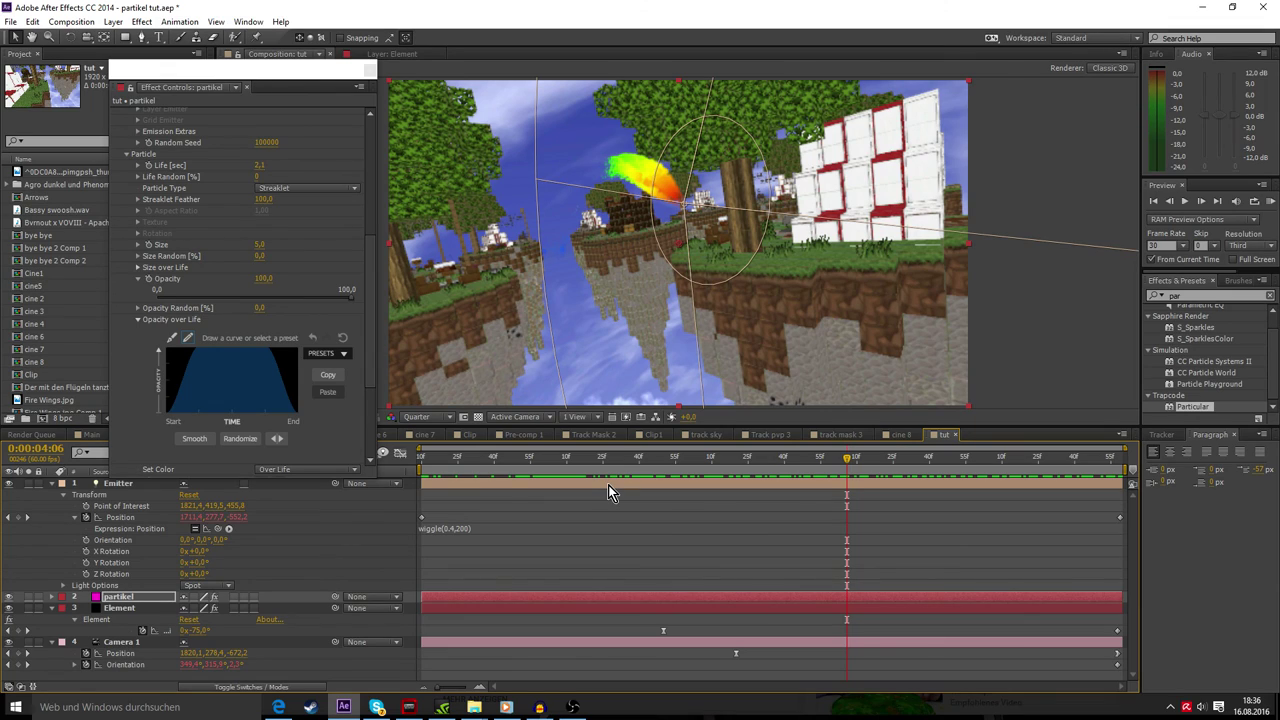
drag(847, 470, 591, 483)
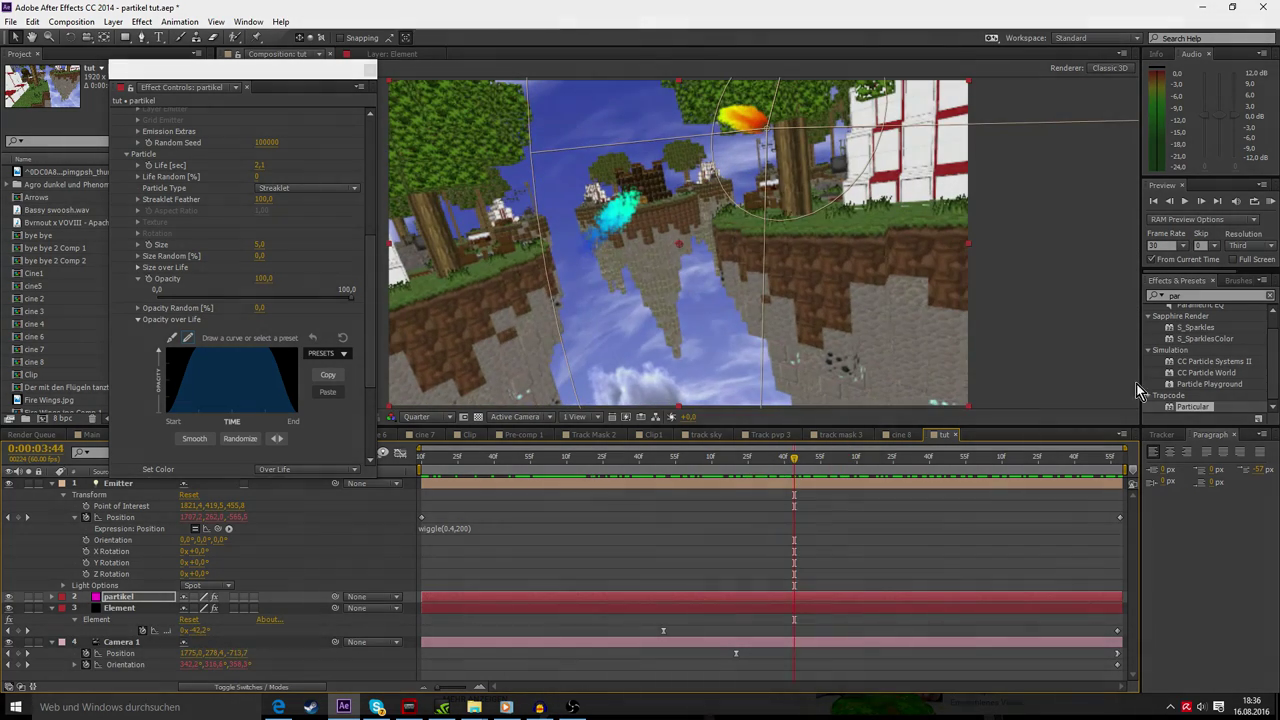